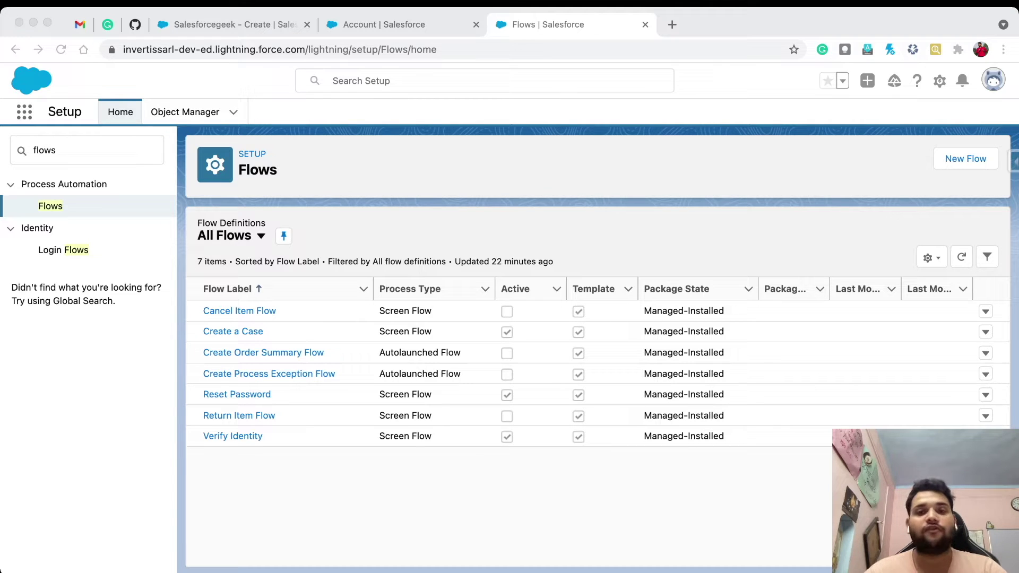
- Create a new Record-Triggered Flow using the Freeform layout and start configuring its trigger
{"action": "left_click", "coordinate": [938, 159]}
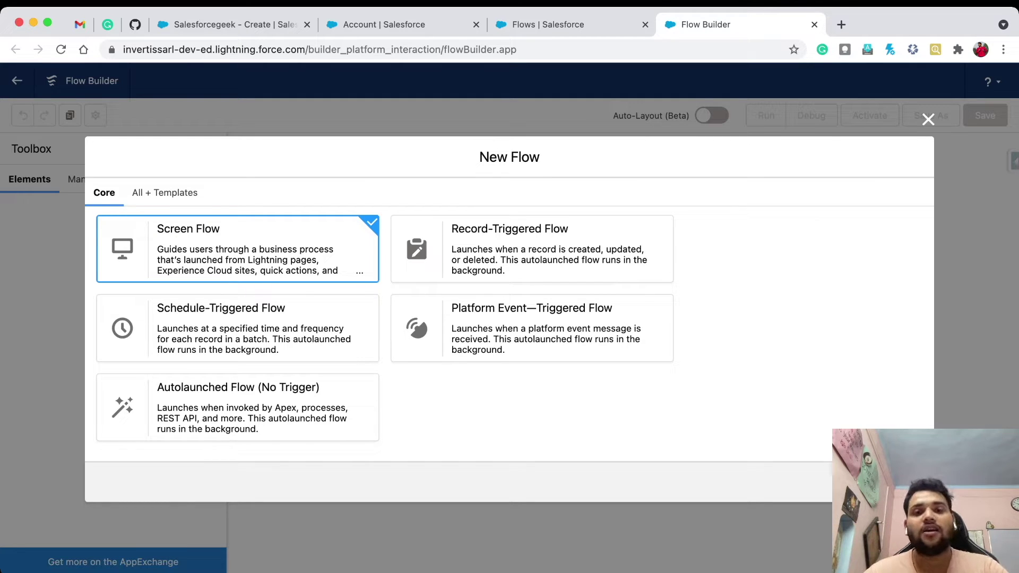
{"action": "left_click", "coordinate": [532, 249]}
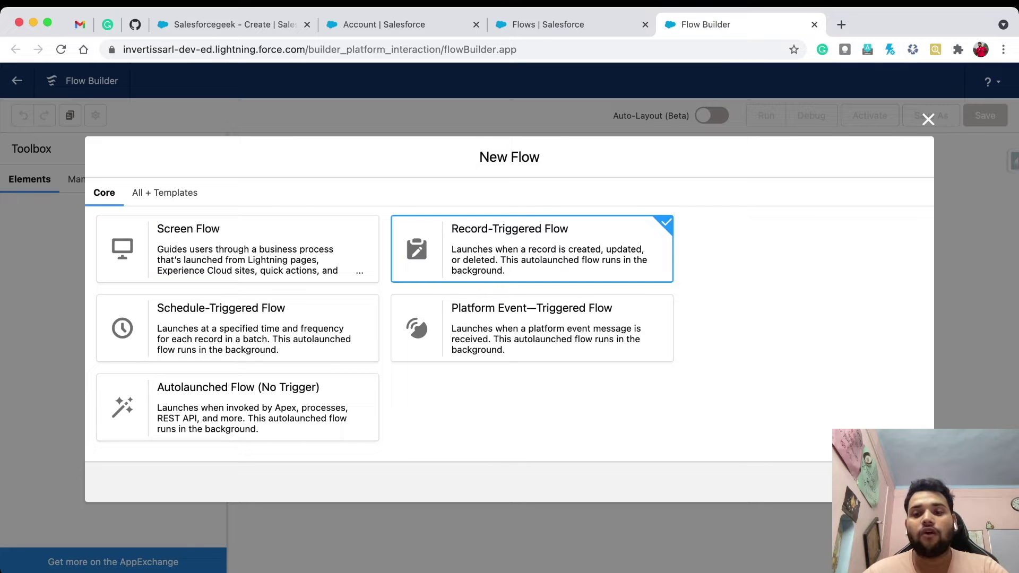
{"action": "left_click", "coordinate": [902, 481]}
{"action": "left_click", "coordinate": [396, 319]}
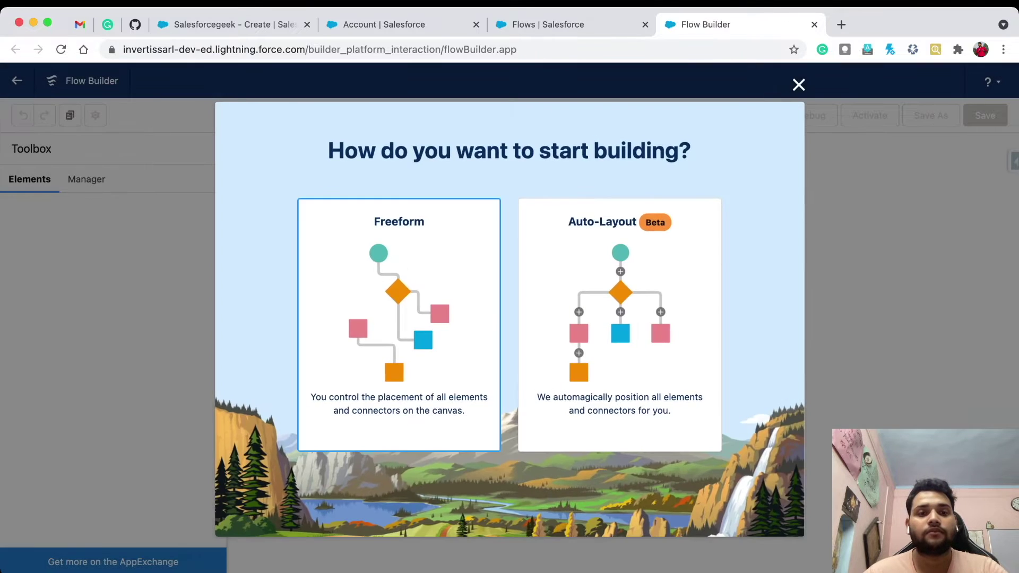
{"action": "left_click", "coordinate": [897, 517]}
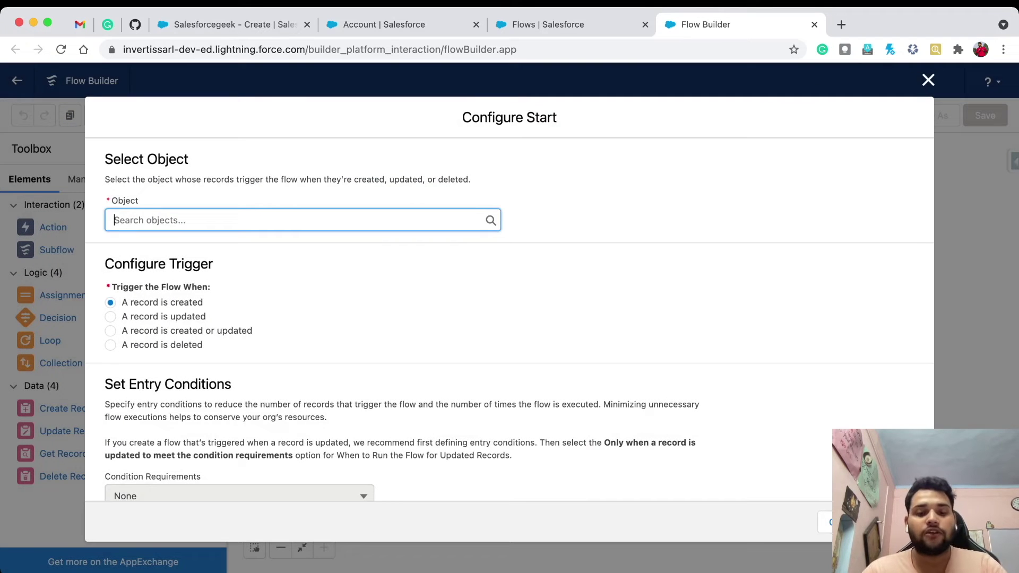
- Set the flow's object to Account and trigger it when a record is updated
{"action": "type", "text": "Account"}
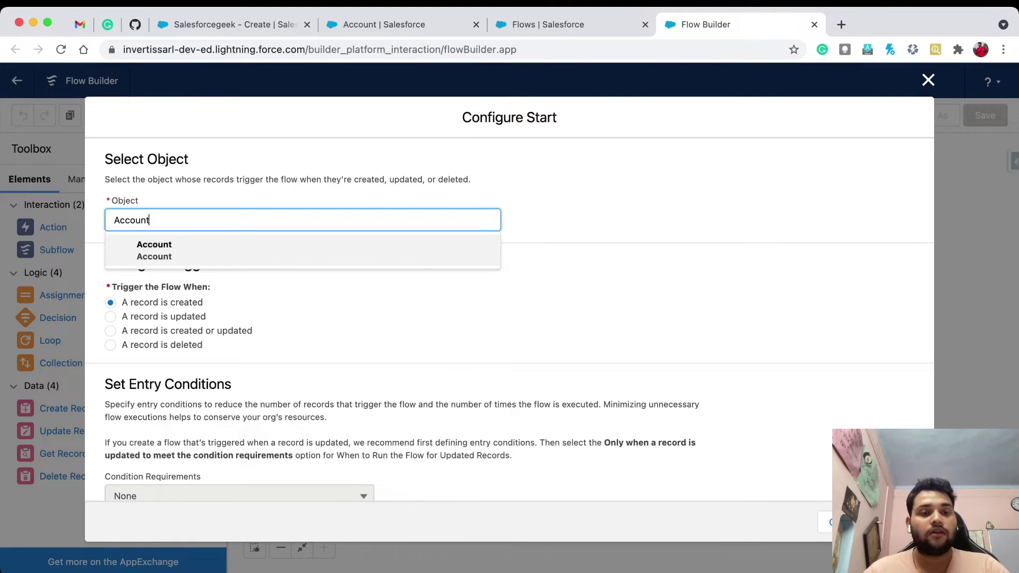
{"action": "key", "text": "Return"}
{"action": "scroll", "coordinate": [510, 319], "scroll_direction": "down", "scroll_amount": 3}
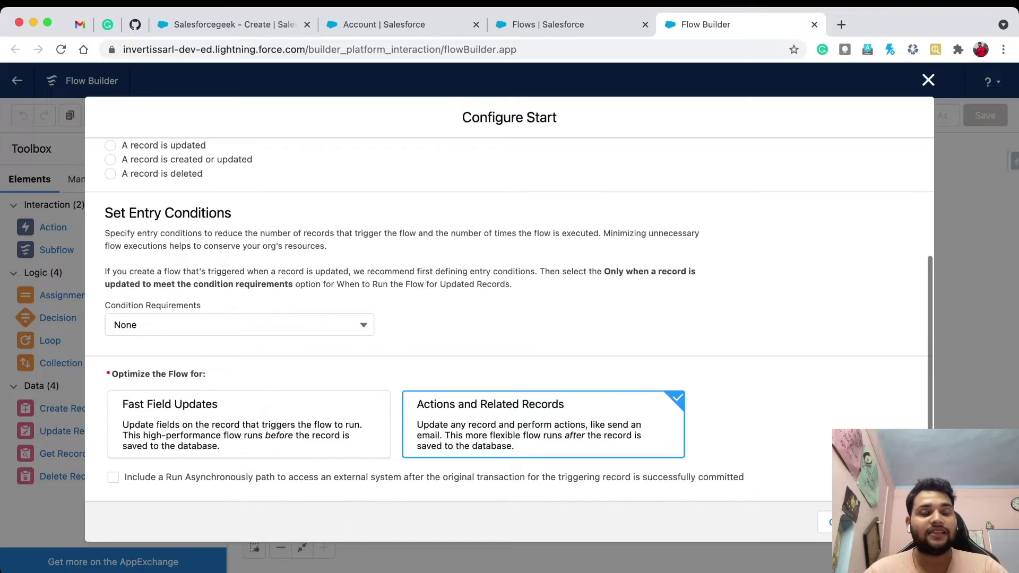
{"action": "scroll", "coordinate": [509, 319], "scroll_direction": "up", "scroll_amount": 2}
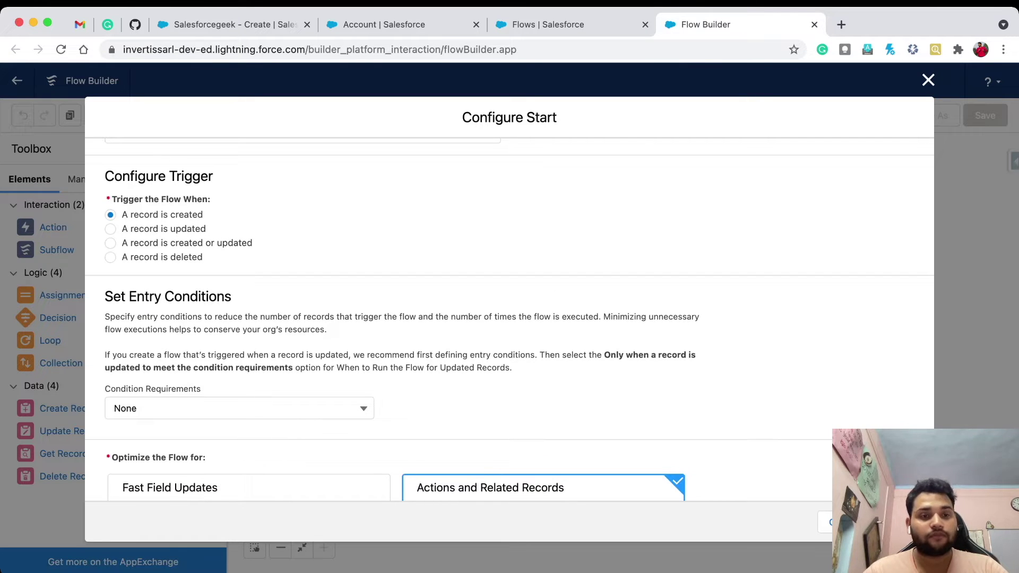
{"action": "left_click", "coordinate": [111, 229]}
- Require all entry conditions to be met (AND) and choose Out_of_Business__c as the first condition's field
{"action": "scroll", "coordinate": [509, 319], "scroll_direction": "down", "scroll_amount": 2}
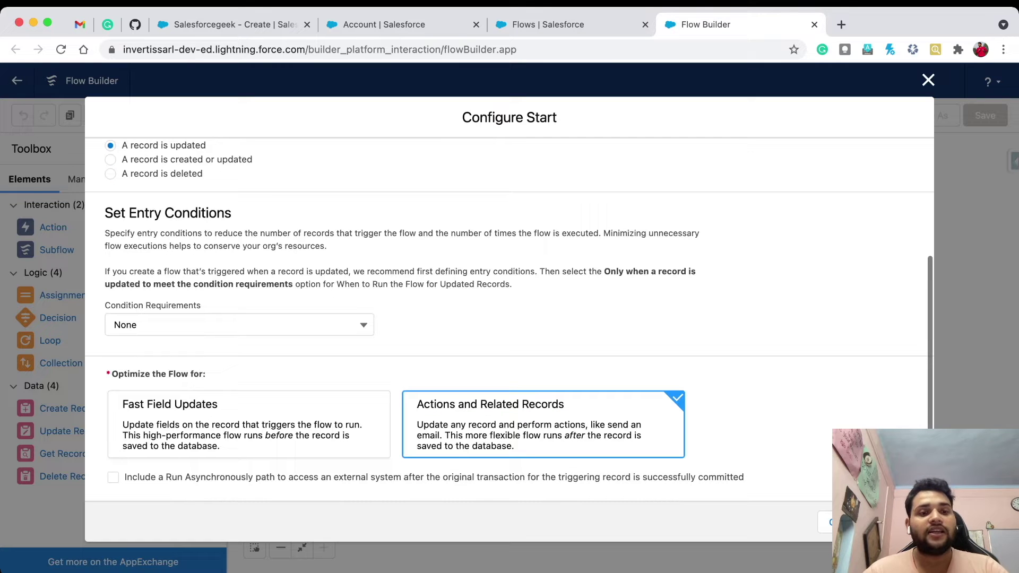
{"action": "left_click", "coordinate": [239, 324]}
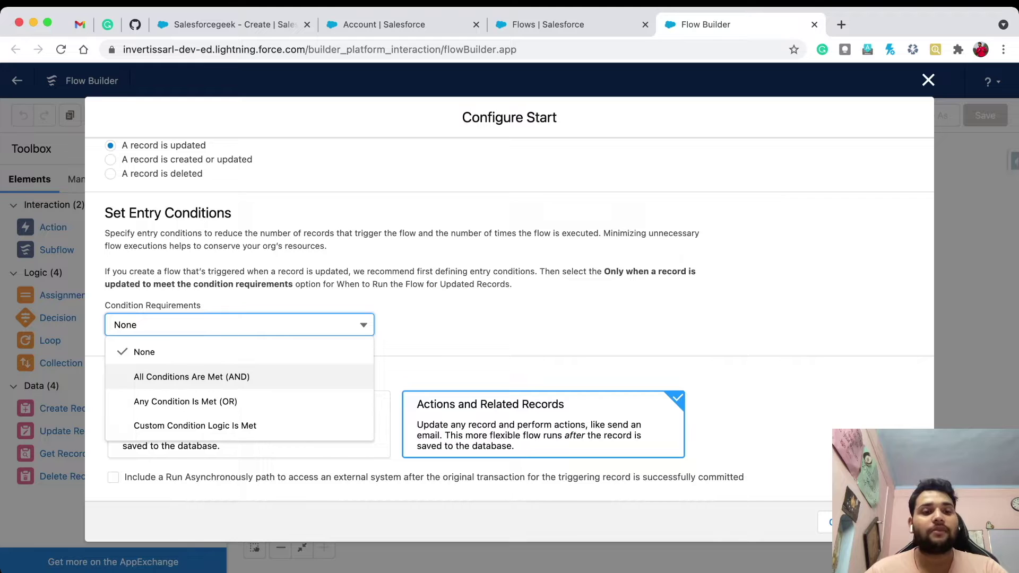
{"action": "left_click", "coordinate": [192, 377]}
{"action": "left_click", "coordinate": [275, 373]}
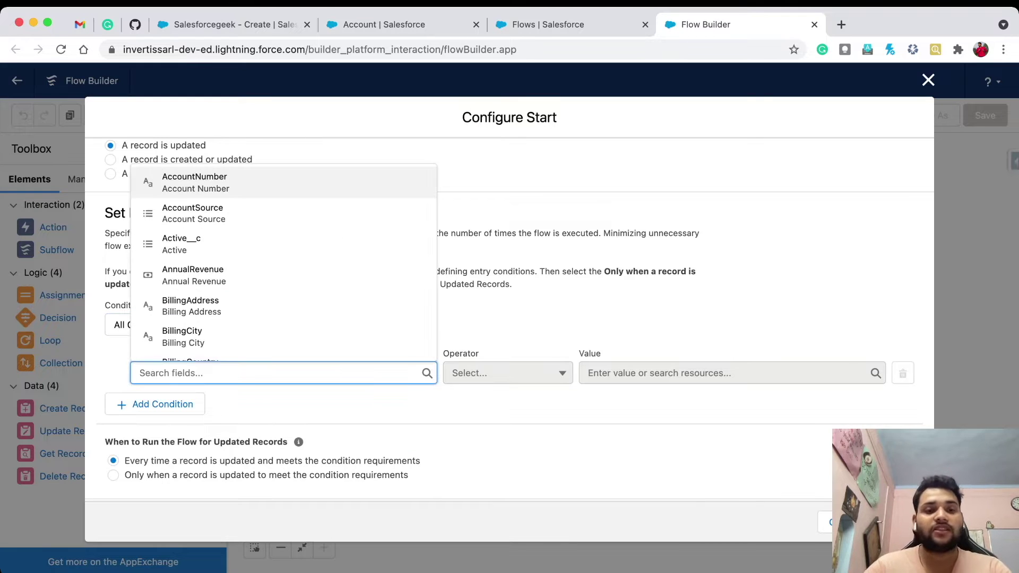
{"action": "type", "text": "out"}
{"action": "key", "text": "Return"}
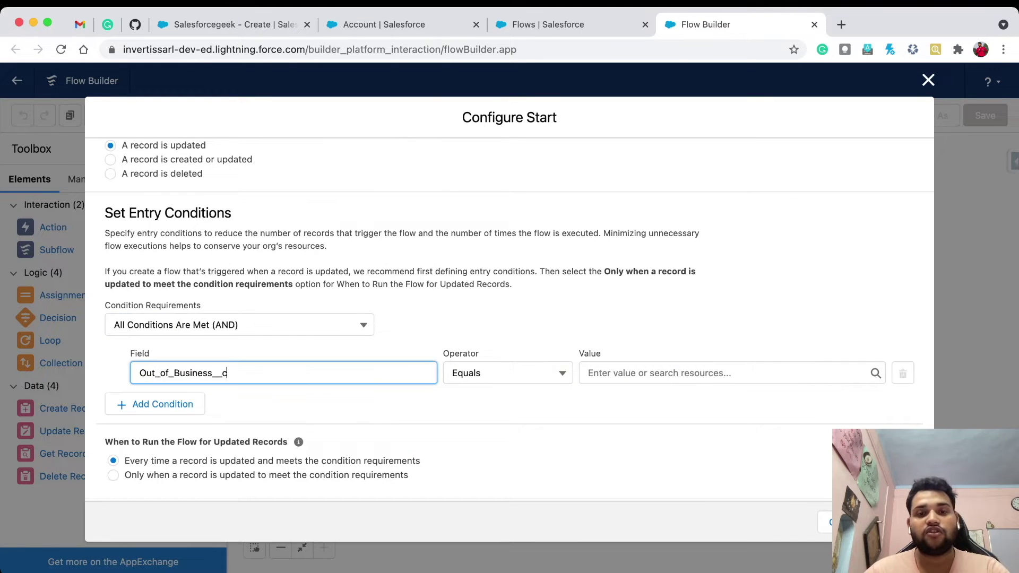
- Set the first entry condition's operator to Is Changed and its value to True
{"action": "scroll", "coordinate": [510, 319], "scroll_direction": "down", "scroll_amount": 3}
{"action": "left_click", "coordinate": [507, 231]}
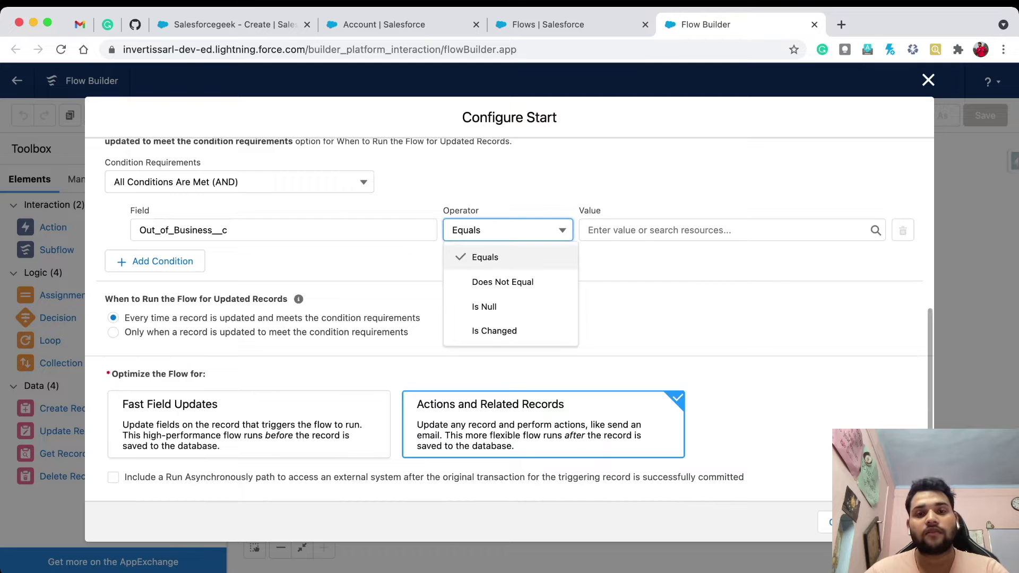
{"action": "left_click", "coordinate": [495, 330]}
{"action": "left_click", "coordinate": [727, 230]}
{"action": "key", "text": "Down"}
{"action": "key", "text": "Down"}
{"action": "key", "text": "Return"}
- Add a second entry condition on the Out_of_Business__c field
{"action": "left_click", "coordinate": [155, 261]}
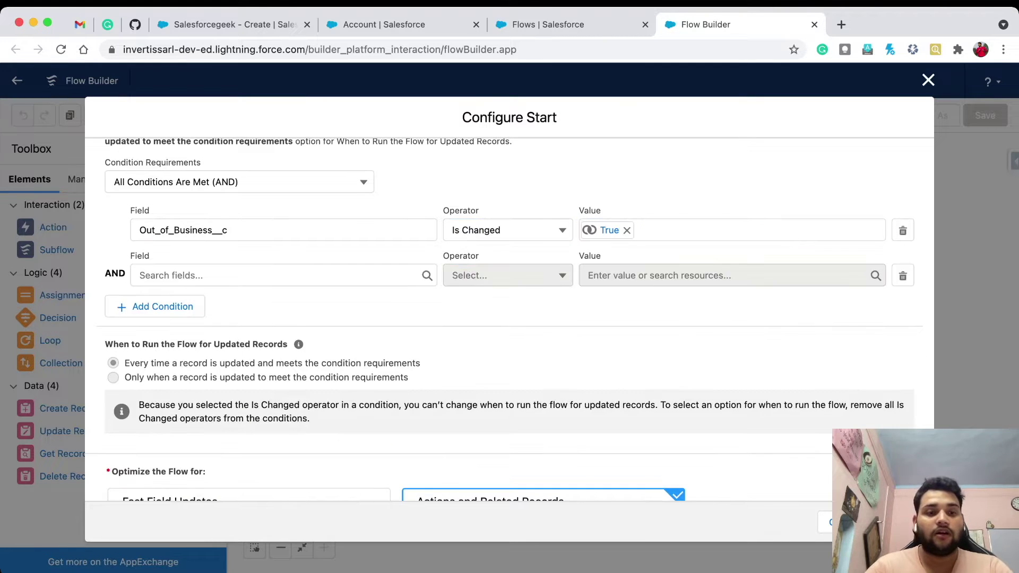
{"action": "left_click", "coordinate": [283, 275]}
{"action": "type", "text": "out of busines"}
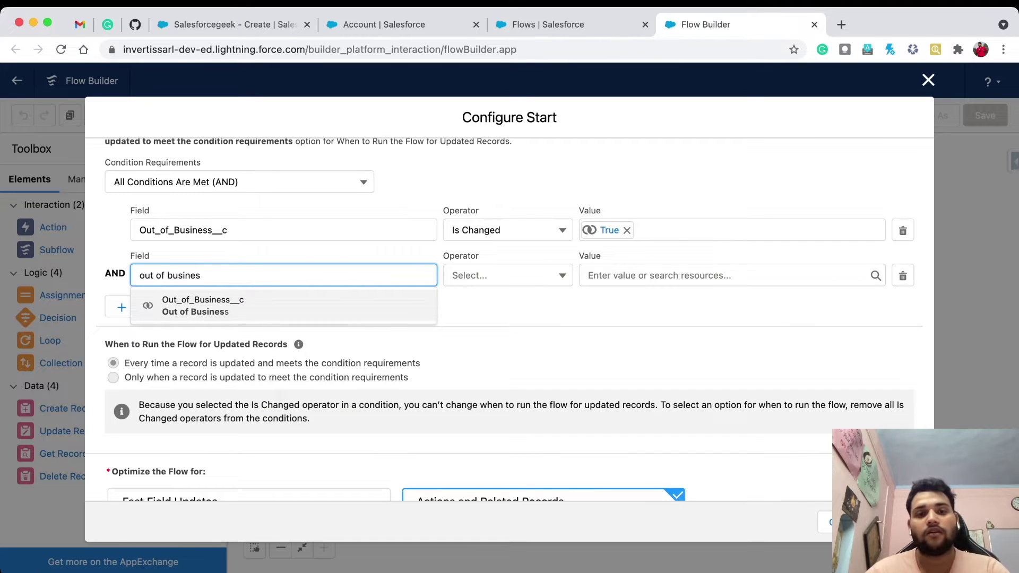
{"action": "key", "text": "Down"}
{"action": "key", "text": "Return"}
- Choose Equals as the second entry condition's operator
{"action": "key", "text": "Tab"}
{"action": "key", "text": "Down"}
{"action": "key", "text": "Down"}
{"action": "key", "text": "Down"}
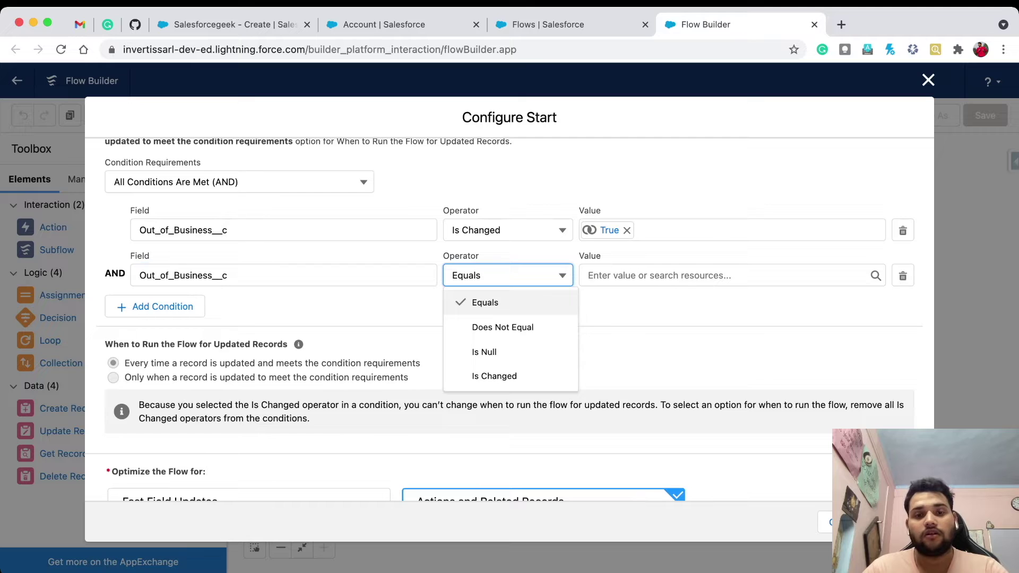
{"action": "key", "text": "Up"}
{"action": "key", "text": "Down"}
{"action": "key", "text": "Down"}
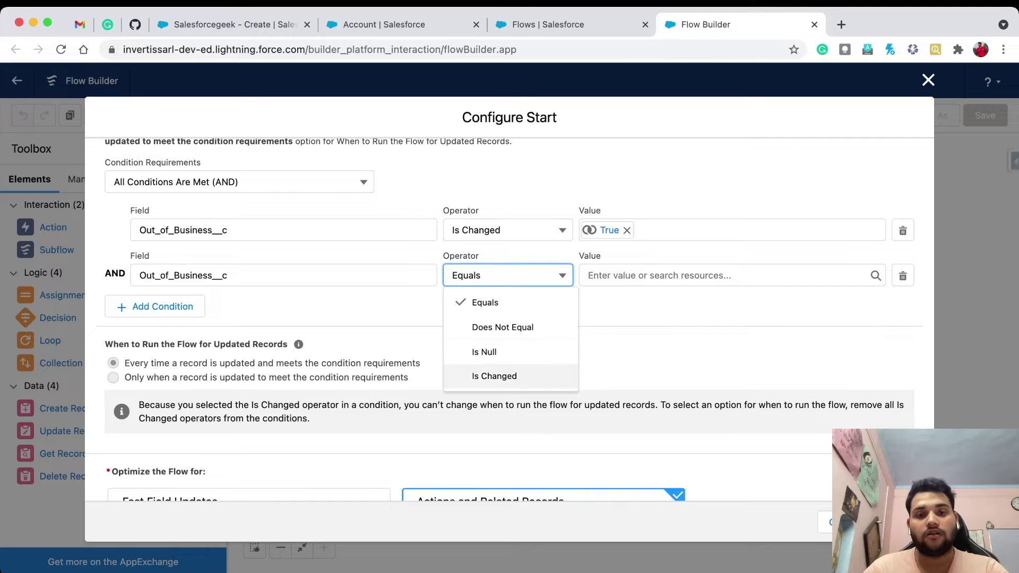
{"action": "key", "text": "Up"}
{"action": "key", "text": "Up"}
{"action": "key", "text": "Up"}
{"action": "key", "text": "Down"}
{"action": "key", "text": "Up"}
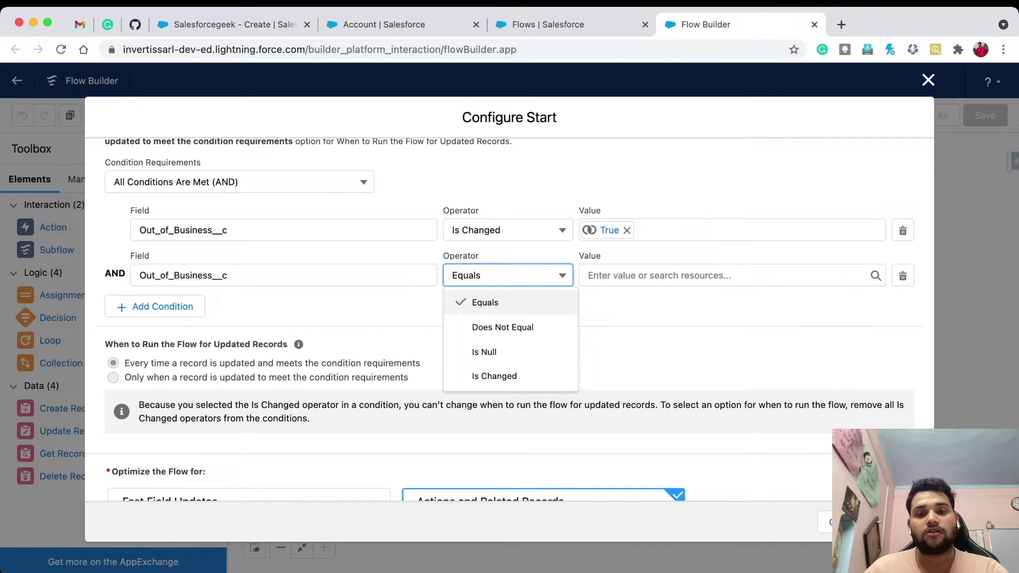
- Set the second entry condition's value to True and finish the start configuration
{"action": "key", "text": "Tab"}
{"action": "key", "text": "Down"}
{"action": "key", "text": "Up"}
{"action": "key", "text": "Down"}
{"action": "key", "text": "Return"}
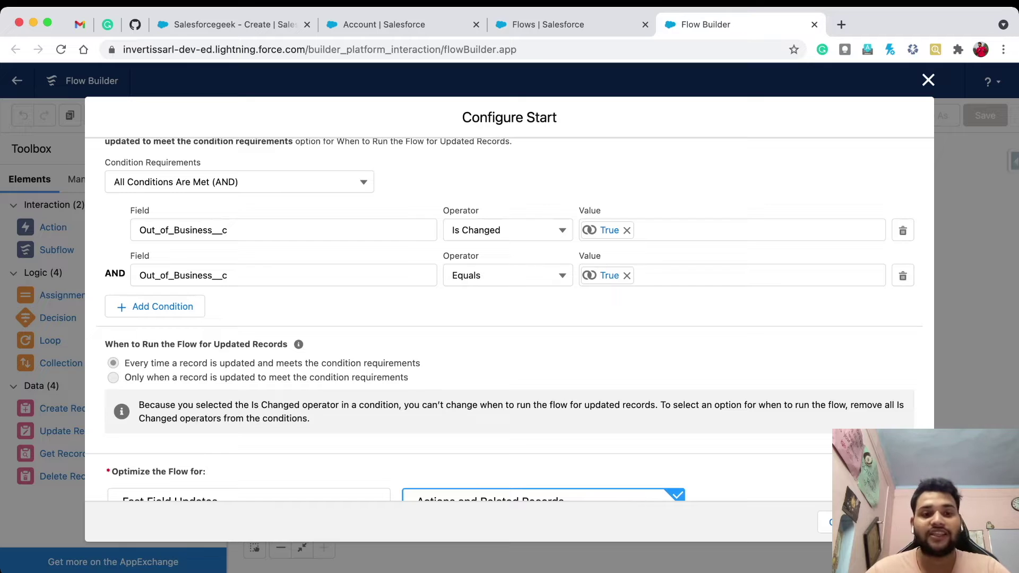
{"action": "scroll", "coordinate": [509, 318], "scroll_direction": "down", "scroll_amount": 3}
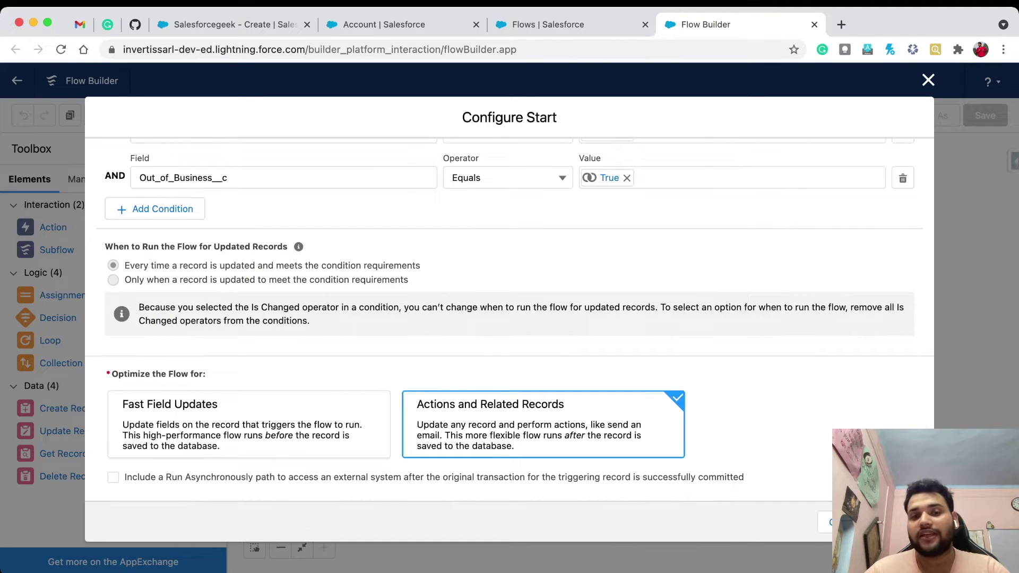
{"action": "left_click", "coordinate": [898, 522]}
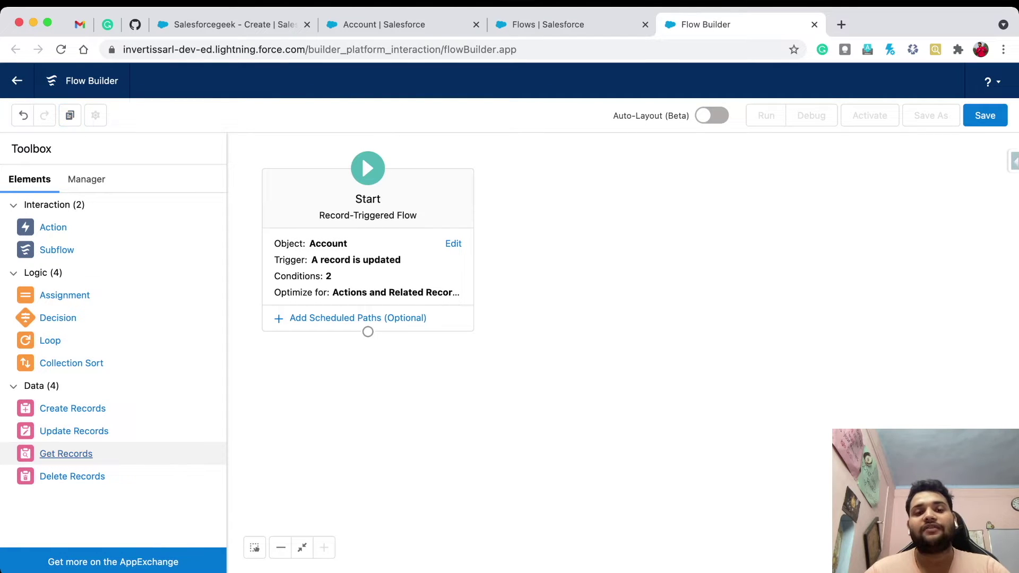
- Add a Get Records element labelled "all Open Opps" that retrieves records of the Opportunity object
{"action": "left_click", "coordinate": [66, 453]}
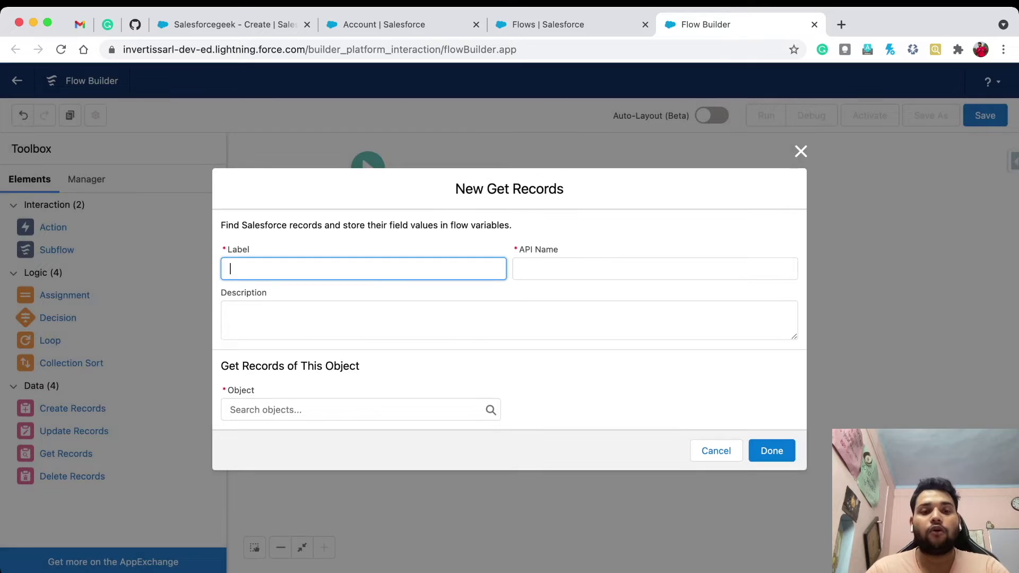
{"action": "type", "text": "all O"}
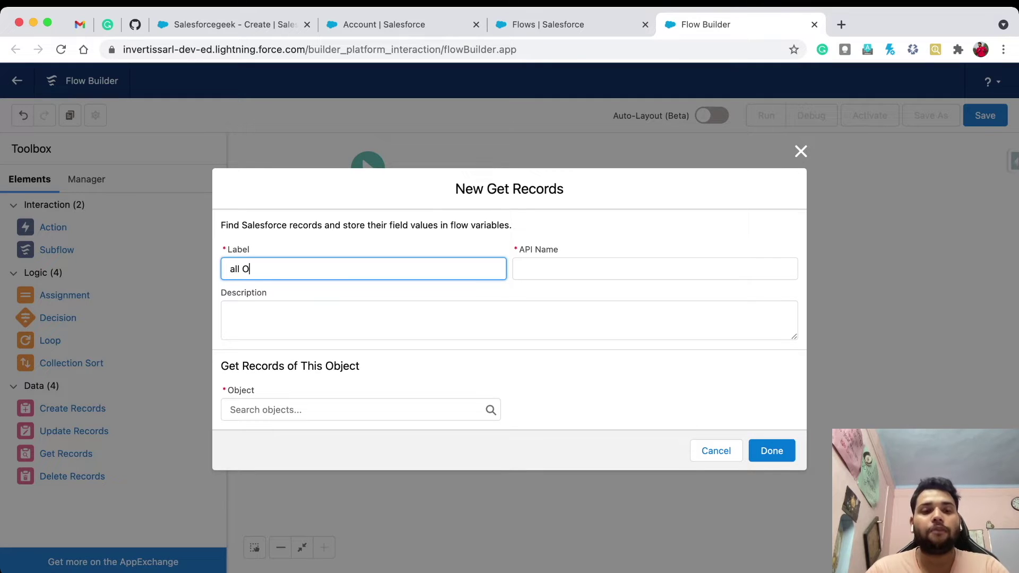
{"action": "type", "text": "pen Opps"}
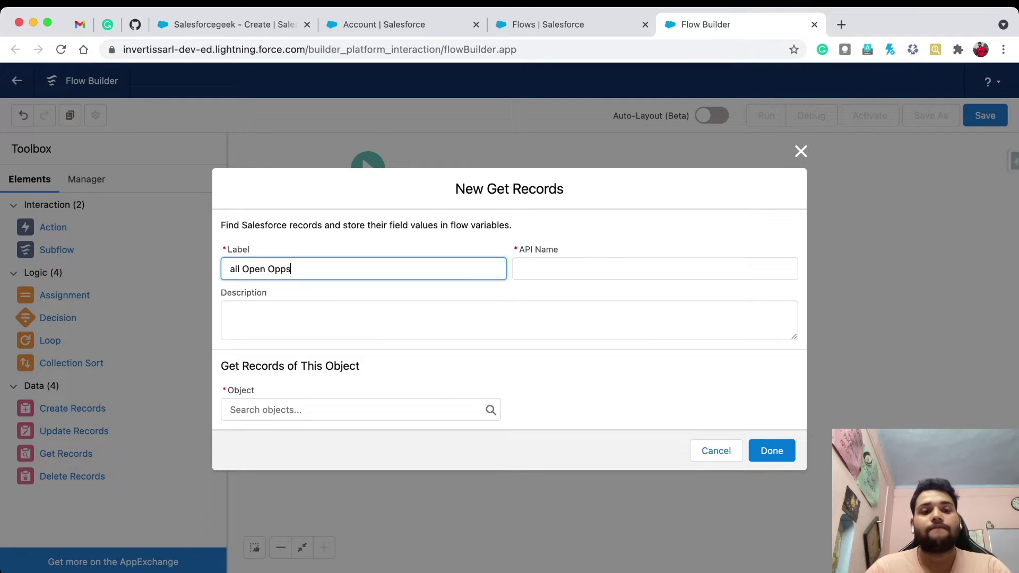
{"action": "left_click", "coordinate": [559, 269]}
{"action": "left_click", "coordinate": [361, 409]}
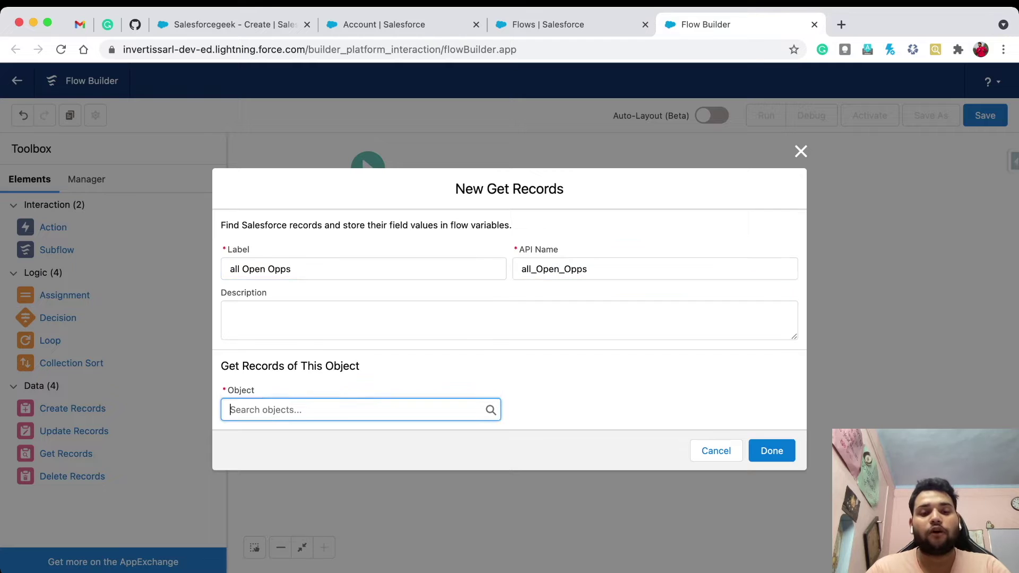
{"action": "type", "text": "Oppr"}
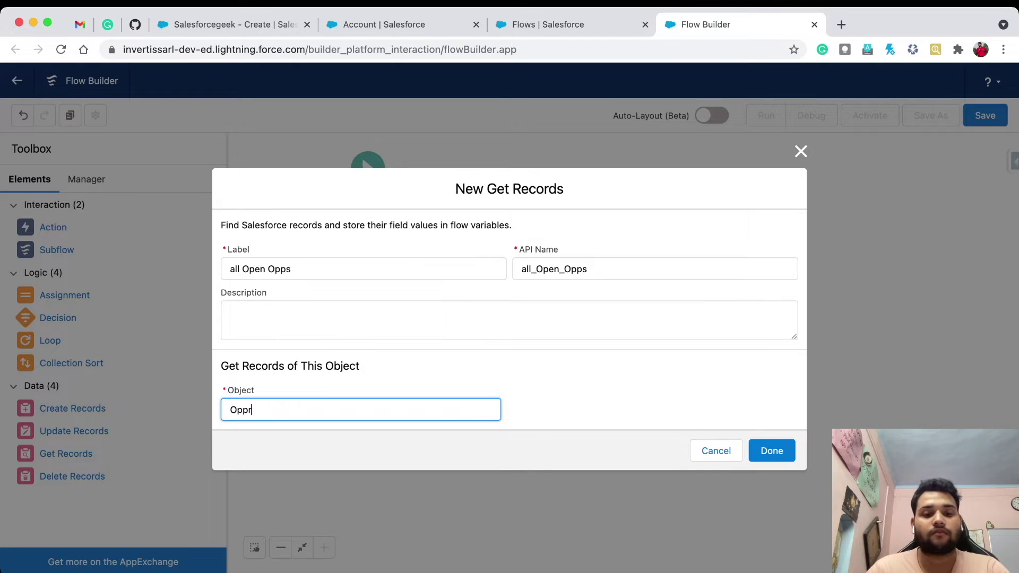
{"action": "key", "text": "BackSpace"}
{"action": "type", "text": "ort"}
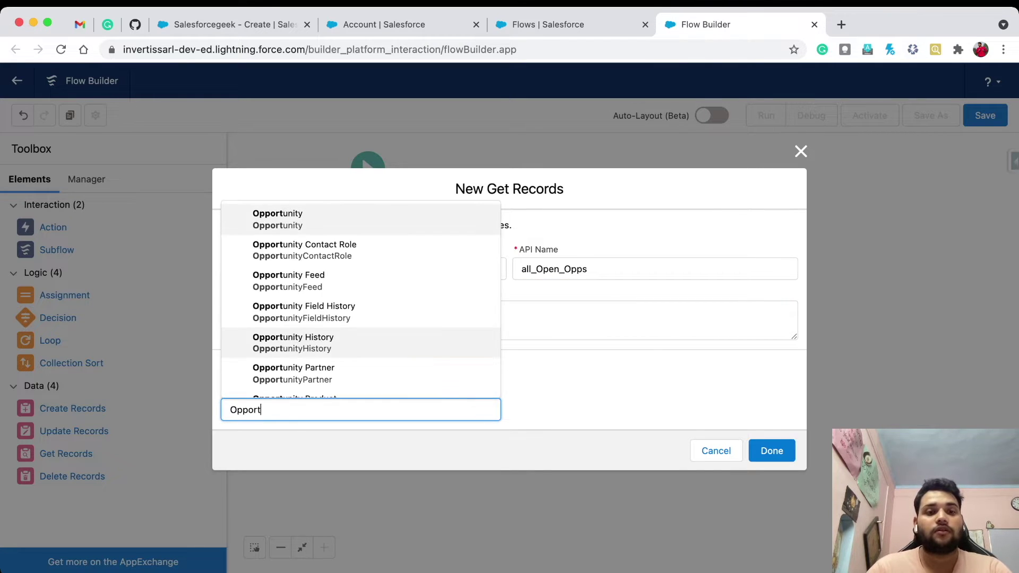
{"action": "key", "text": "Return"}
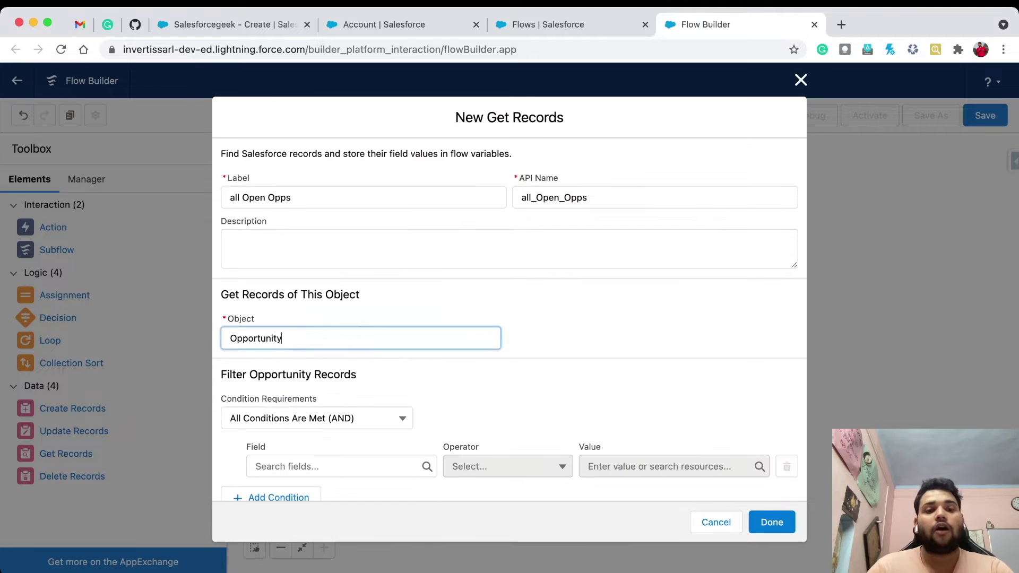
- Filter the opportunities by AccountId Equals $Record > Account ID
{"action": "scroll", "coordinate": [508, 322], "scroll_direction": "down", "scroll_amount": 3}
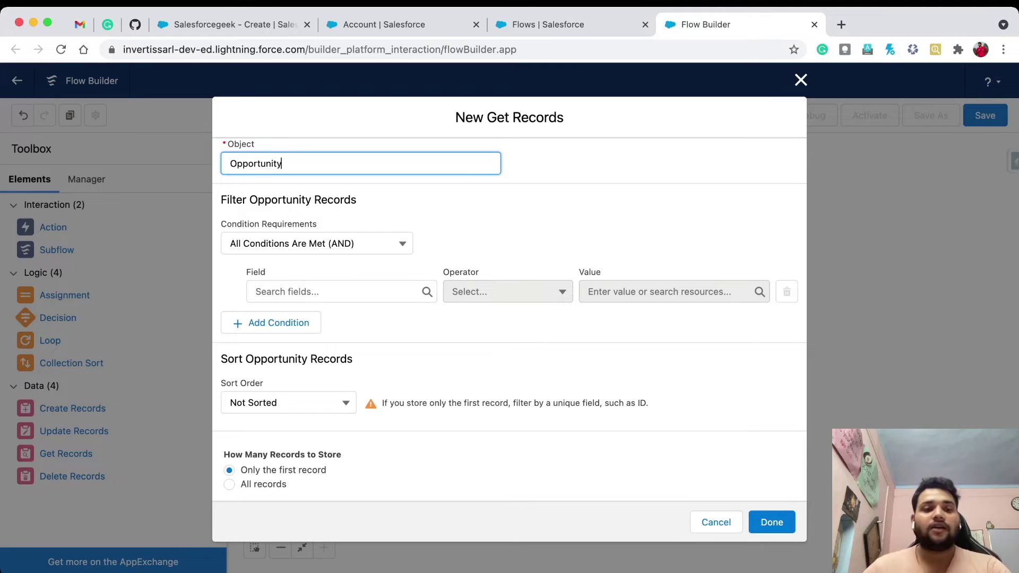
{"action": "left_click", "coordinate": [335, 292]}
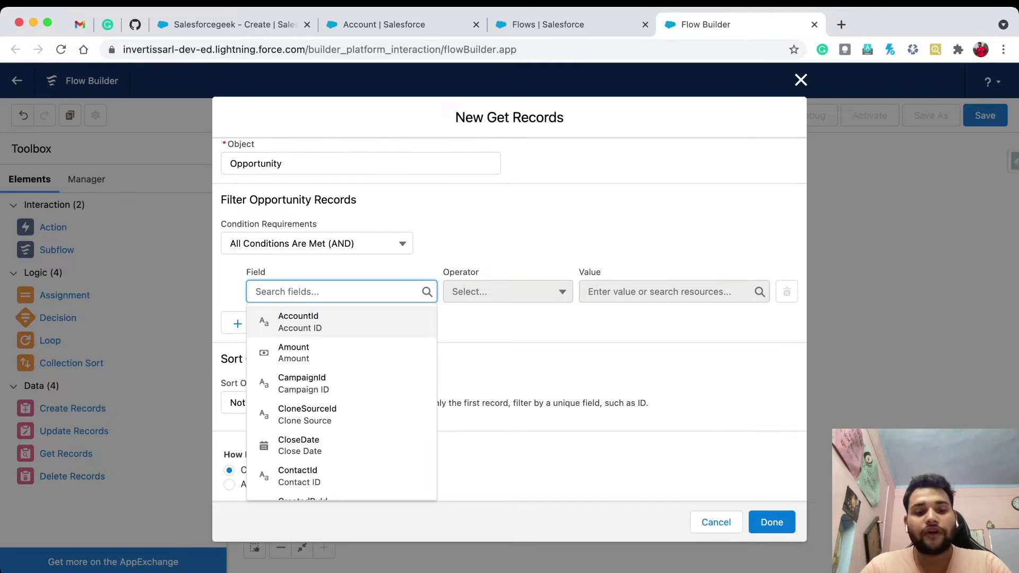
{"action": "type", "text": "accoun"}
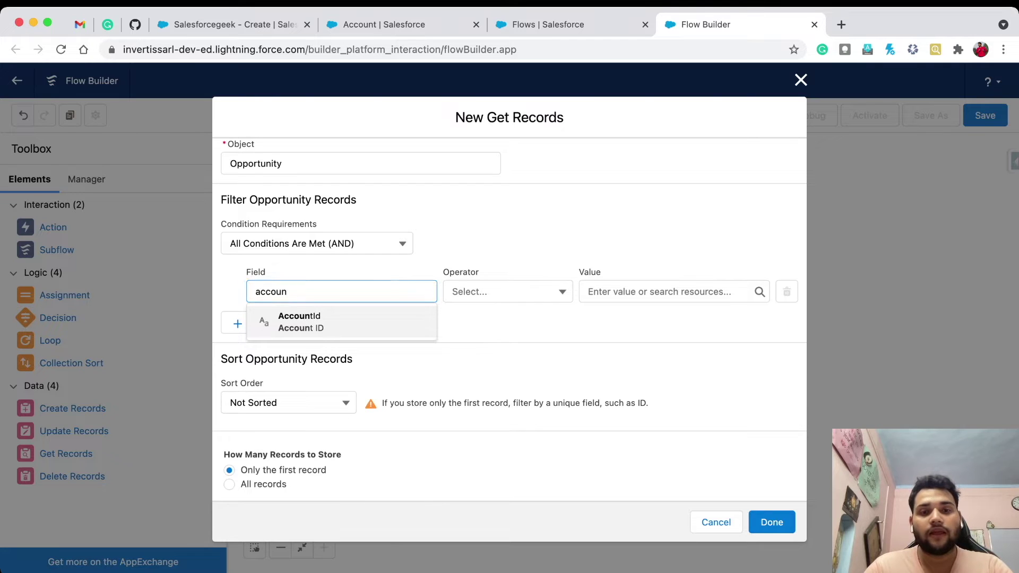
{"action": "key", "text": "Return"}
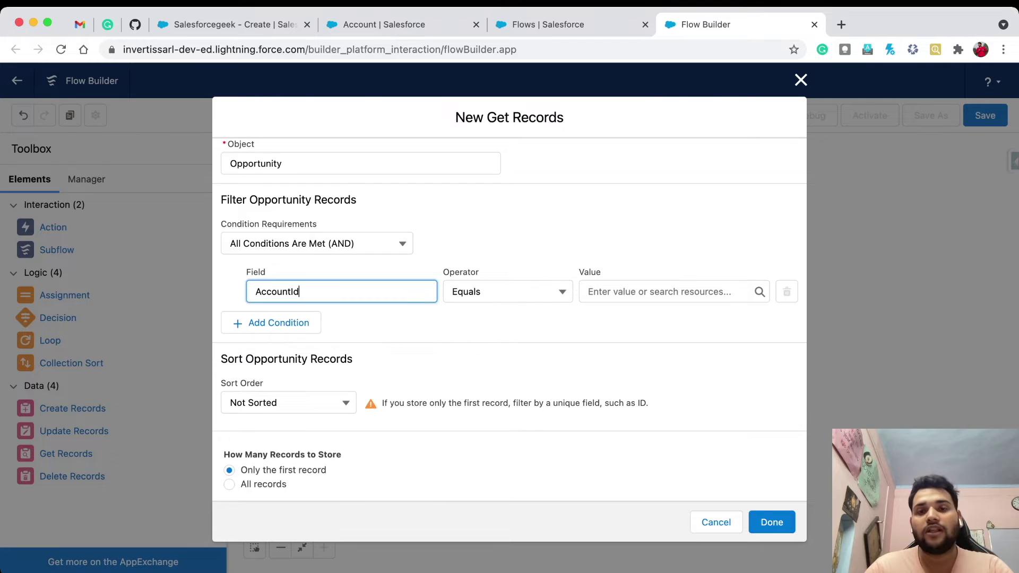
{"action": "left_click", "coordinate": [669, 292]}
{"action": "type", "text": "reco"}
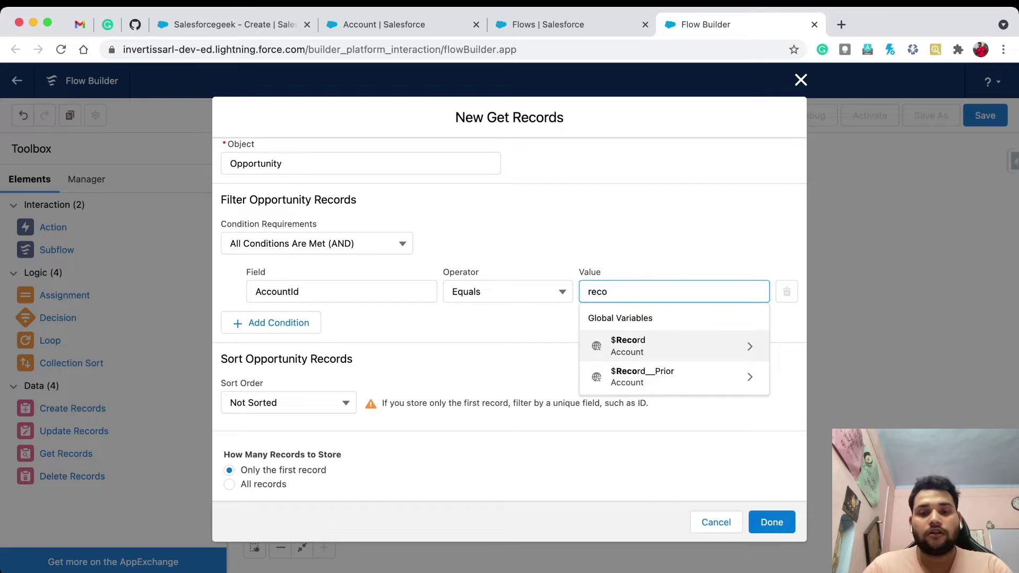
{"action": "left_click", "coordinate": [669, 348]}
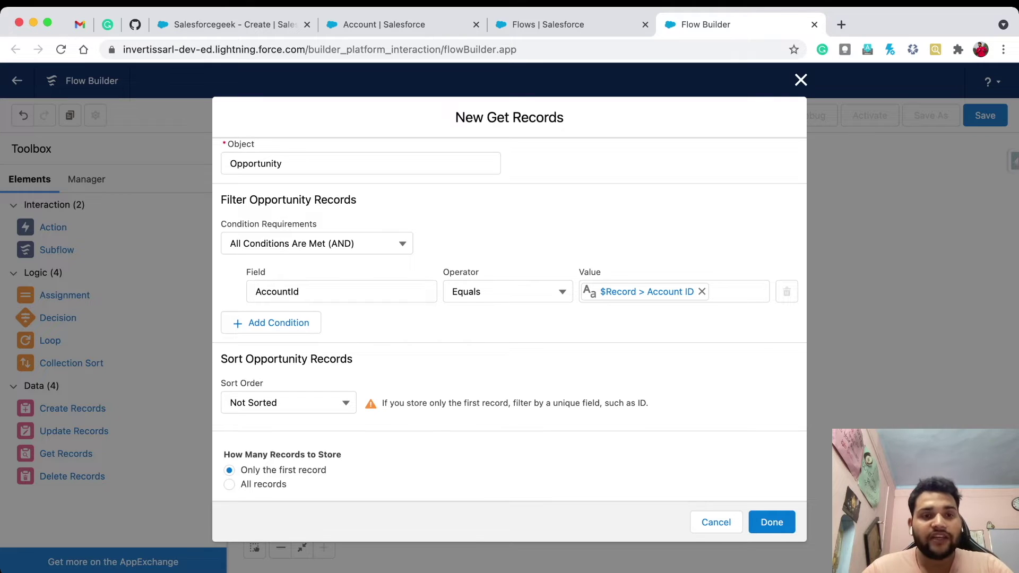
- Add a second opportunity filter condition: StageName Does Not Equal Closed Won
{"action": "scroll", "coordinate": [509, 318], "scroll_direction": "down", "scroll_amount": 2}
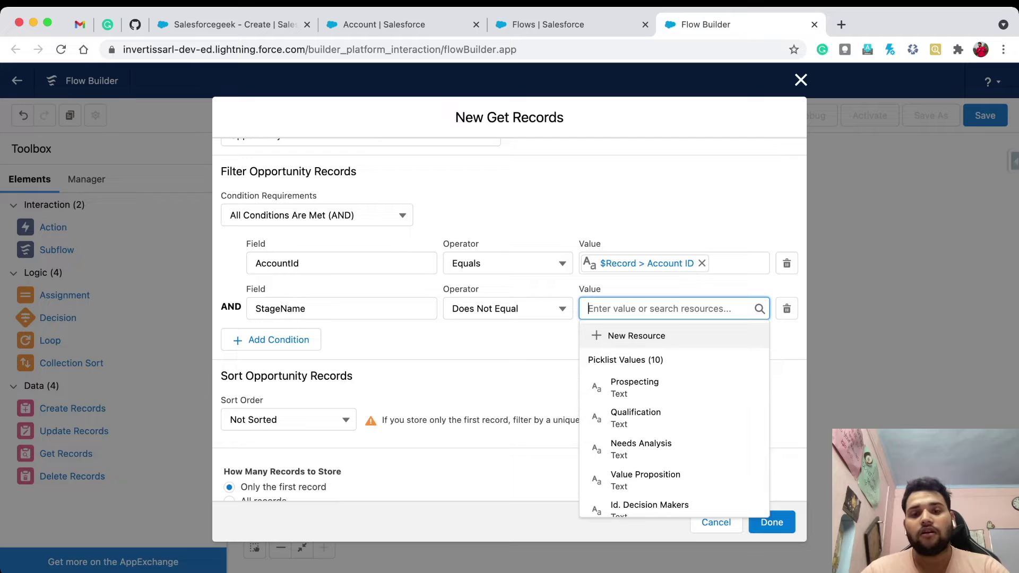
{"action": "scroll", "coordinate": [674, 419], "scroll_direction": "down", "scroll_amount": 10}
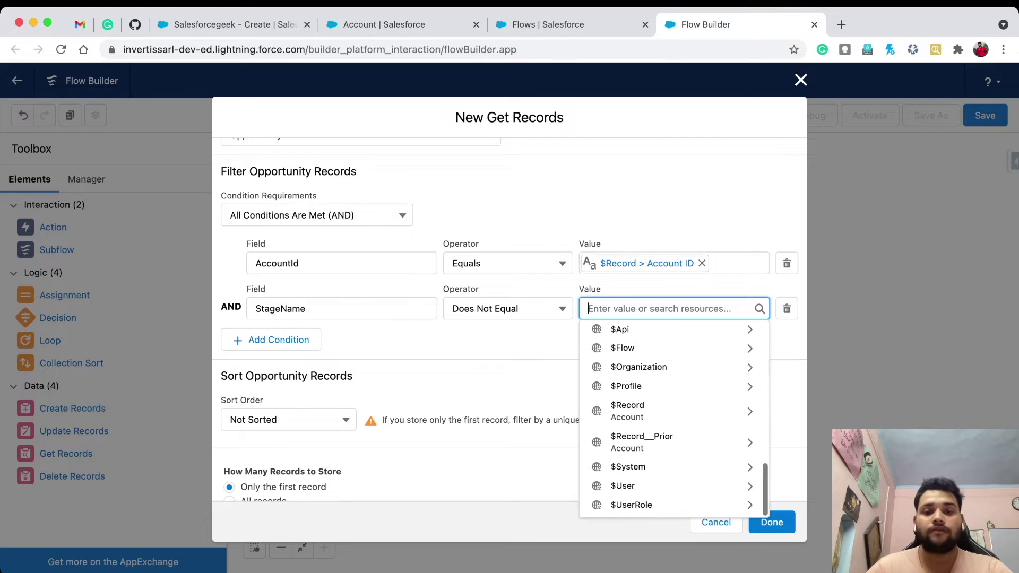
{"action": "type", "text": "clo"}
{"action": "left_click", "coordinate": [652, 363]}
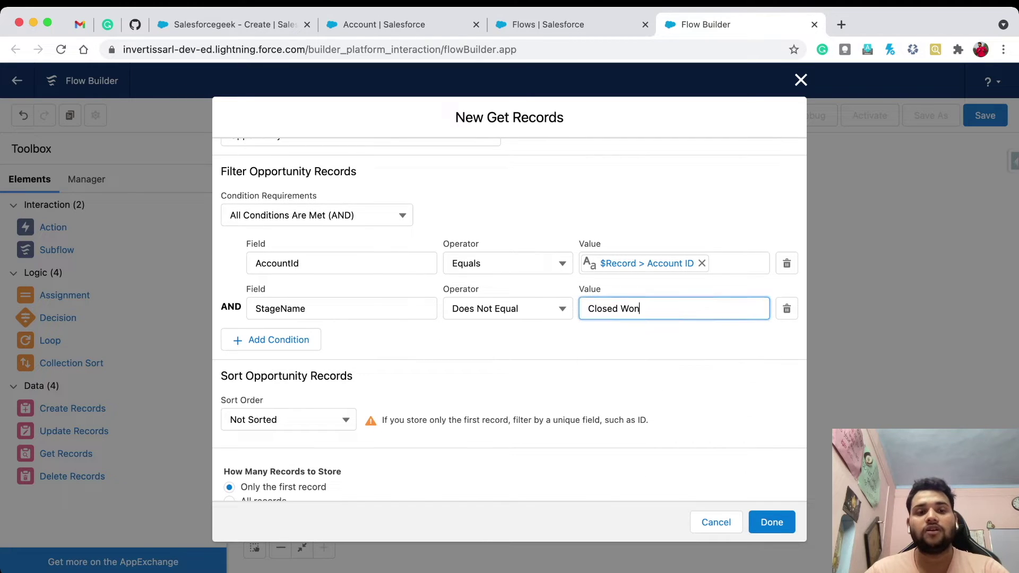
- Add a third opportunity filter condition: StageName Does Not Equal Closed Lost
{"action": "left_click", "coordinate": [271, 340]}
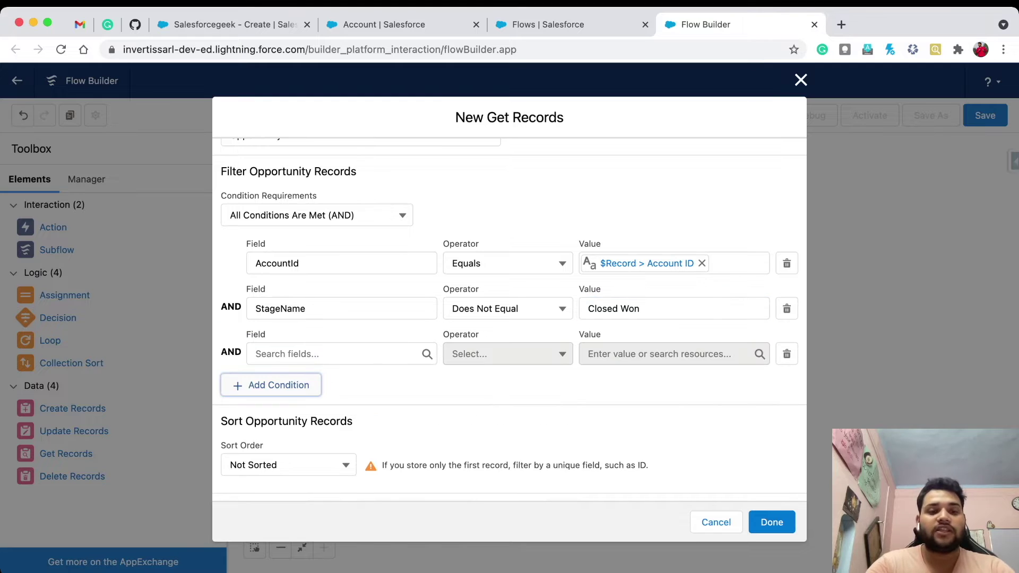
{"action": "left_click", "coordinate": [329, 354]}
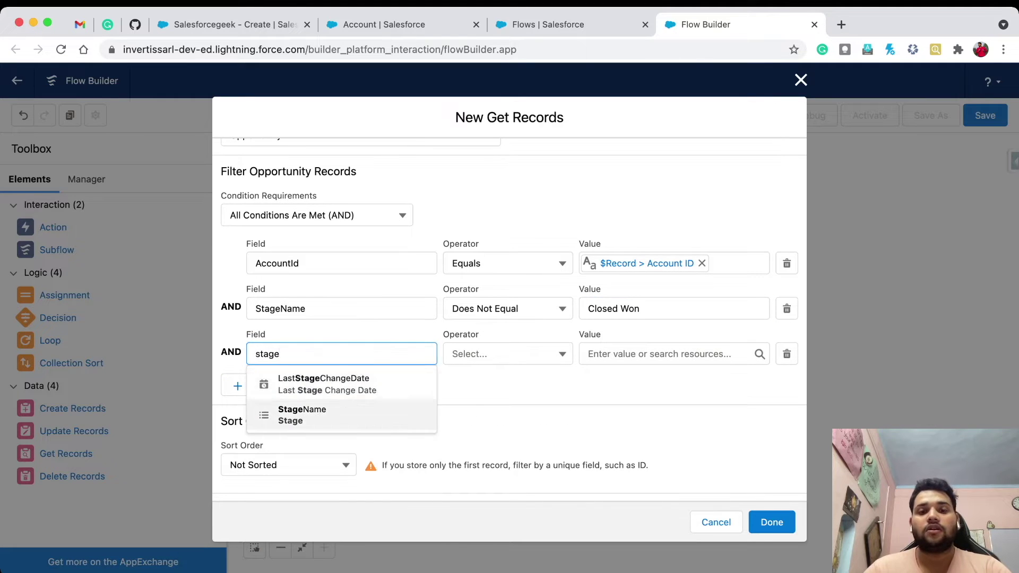
{"action": "left_click", "coordinate": [302, 414]}
{"action": "left_click", "coordinate": [507, 353]}
{"action": "left_click", "coordinate": [502, 405]}
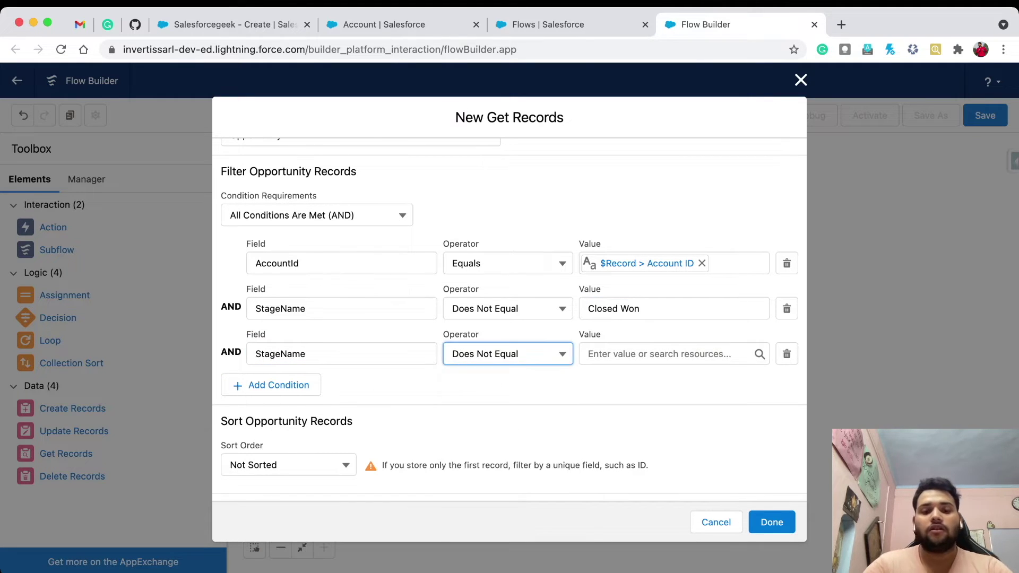
{"action": "left_click", "coordinate": [664, 354]}
{"action": "type", "text": "lost"}
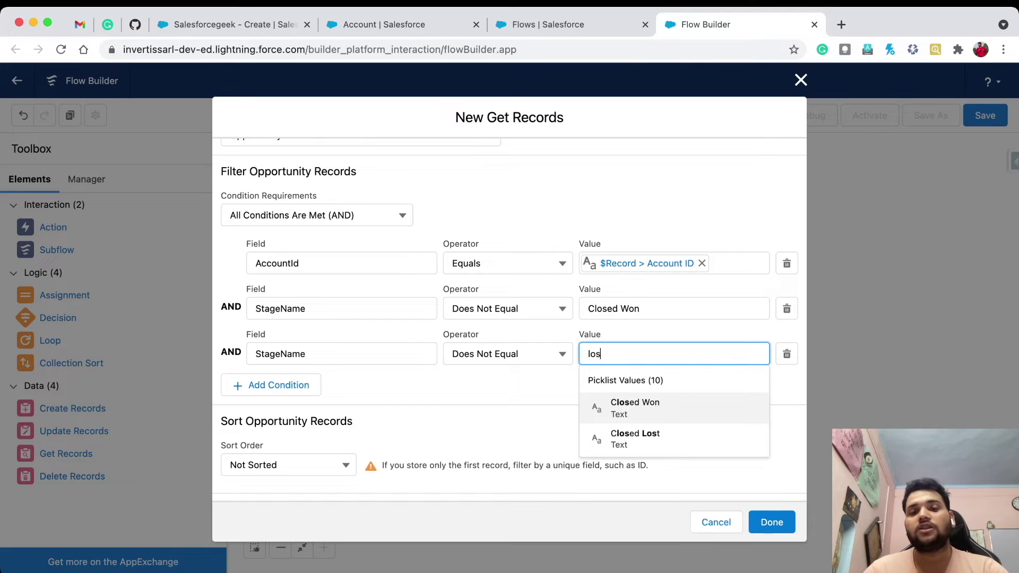
{"action": "left_click", "coordinate": [634, 408]}
{"action": "left_click", "coordinate": [635, 416]}
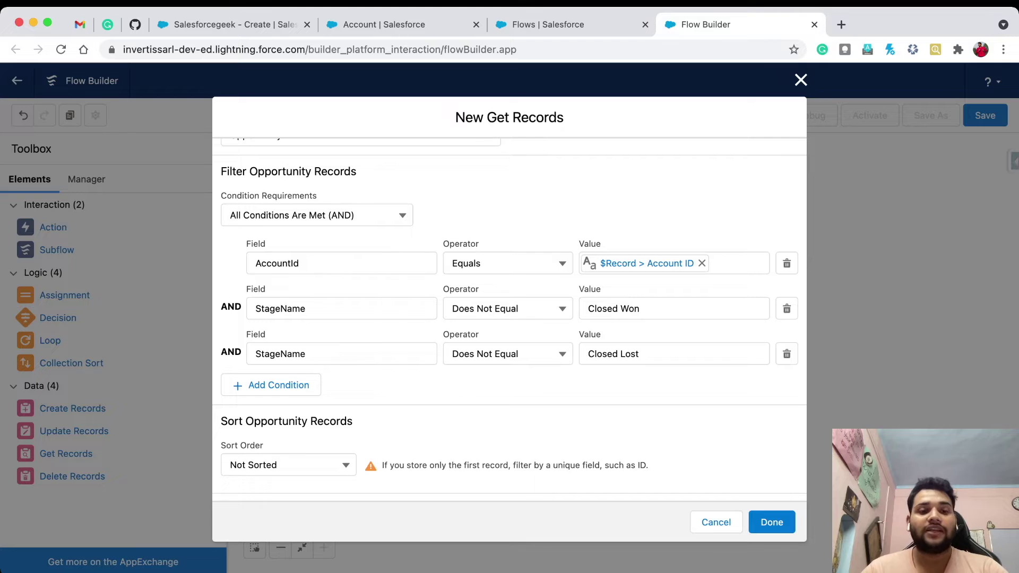
- Store all records in the Get Records element, finish it, and connect the Start element to it
{"action": "scroll", "coordinate": [510, 319], "scroll_direction": "down", "scroll_amount": 5}
{"action": "left_click", "coordinate": [229, 422]}
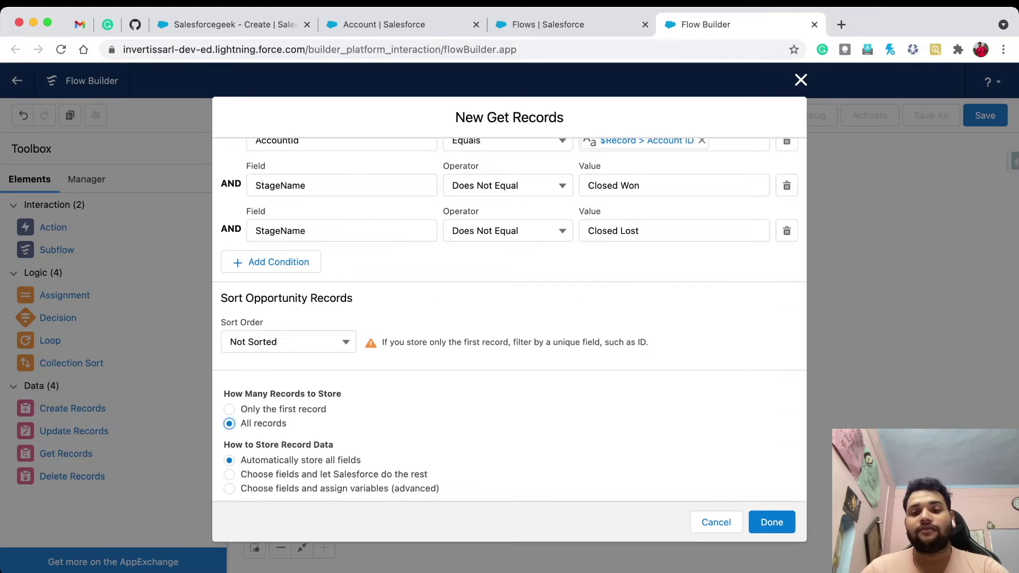
{"action": "left_click", "coordinate": [772, 522]}
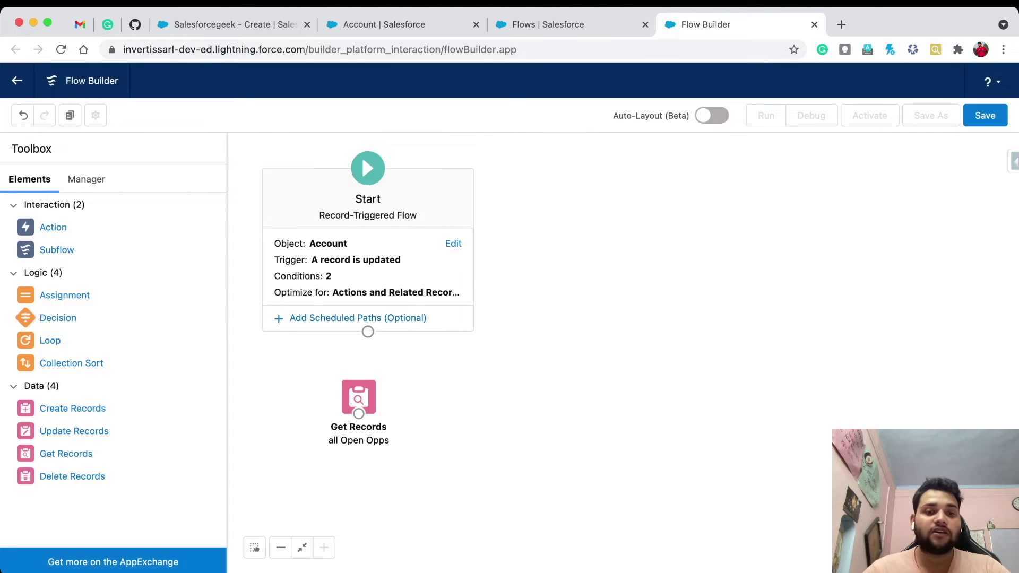
{"action": "left_click_drag", "start_coordinate": [368, 331], "coordinate": [368, 404]}
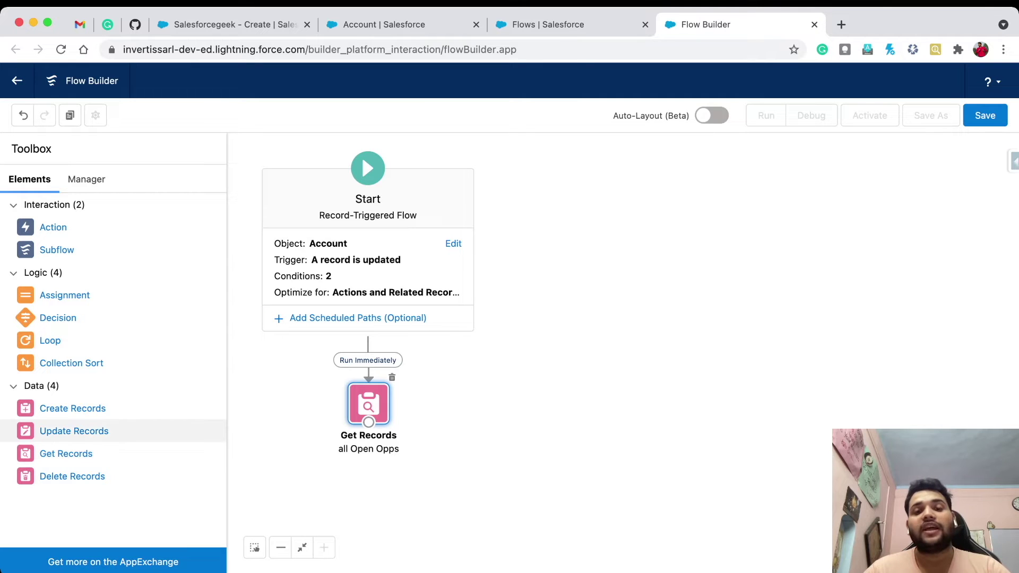
- Add an Update Records element labelled "Update Open Opps" with the API name Update_Open_Opps
{"action": "left_click", "coordinate": [73, 431]}
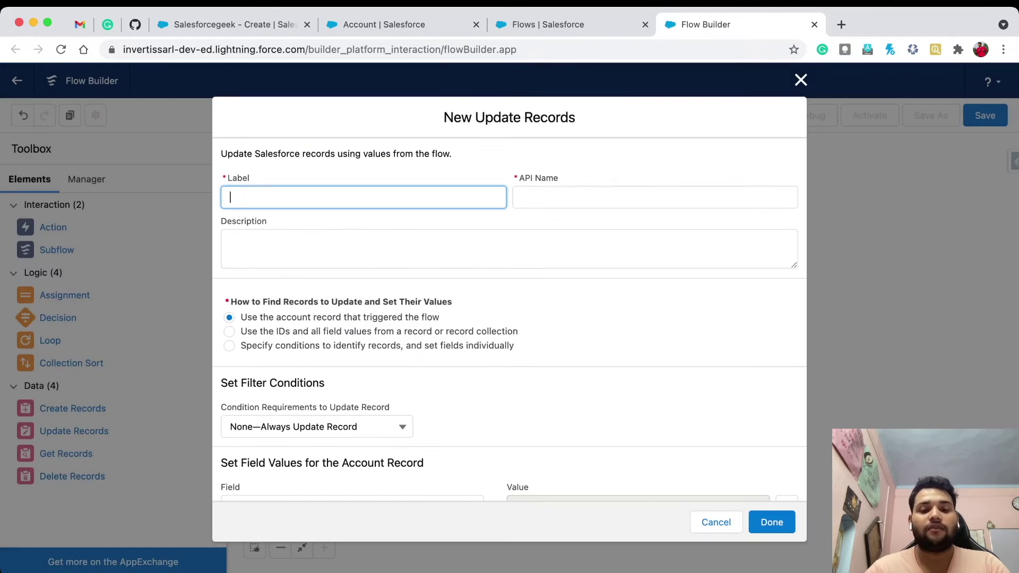
{"action": "type", "text": "Up"}
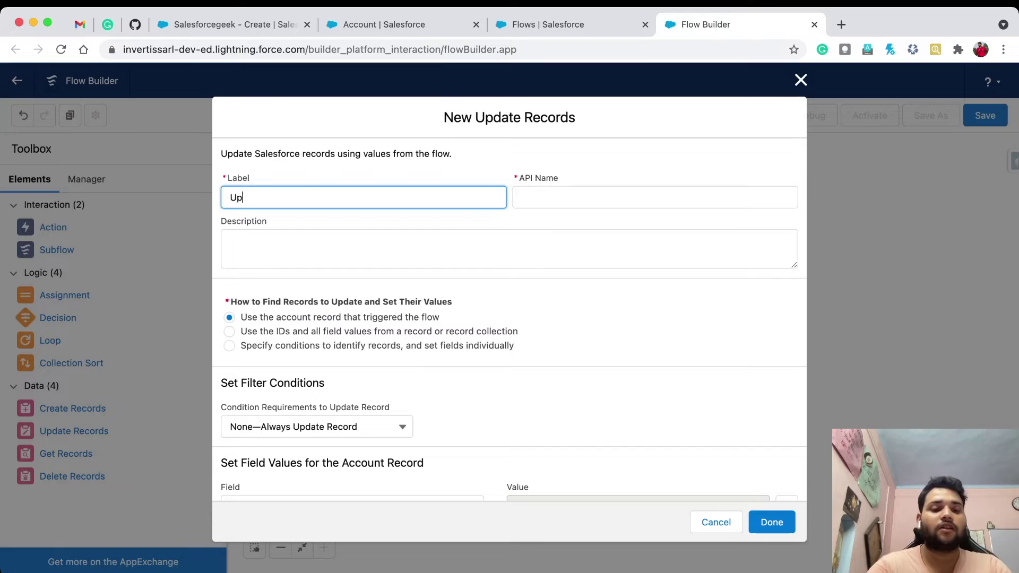
{"action": "type", "text": "date Opps"}
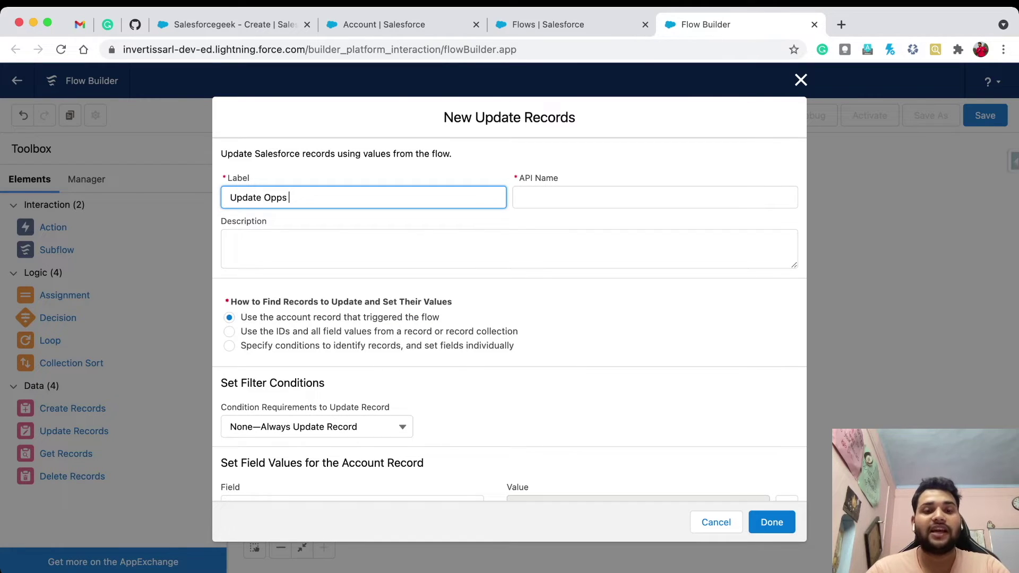
{"action": "key", "text": "BackSpace"}
{"action": "key", "text": "BackSpace"}
{"action": "key", "text": "BackSpace"}
{"action": "type", "text": "pened"}
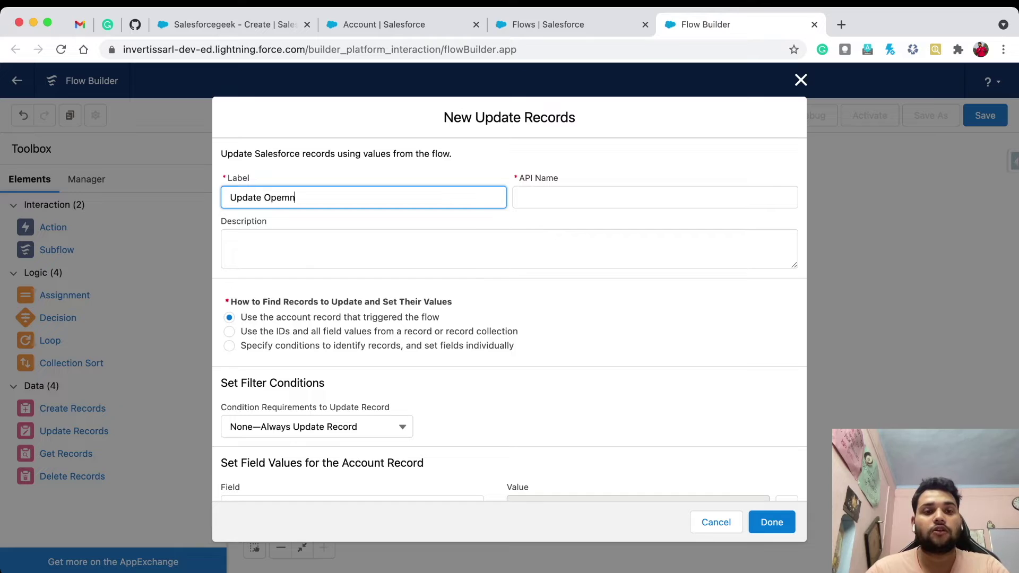
{"action": "key", "text": "BackSpace"}
{"action": "key", "text": "BackSpace"}
{"action": "key", "text": "BackSpace"}
{"action": "key", "text": "BackSpace"}
{"action": "type", "text": "en Opps"}
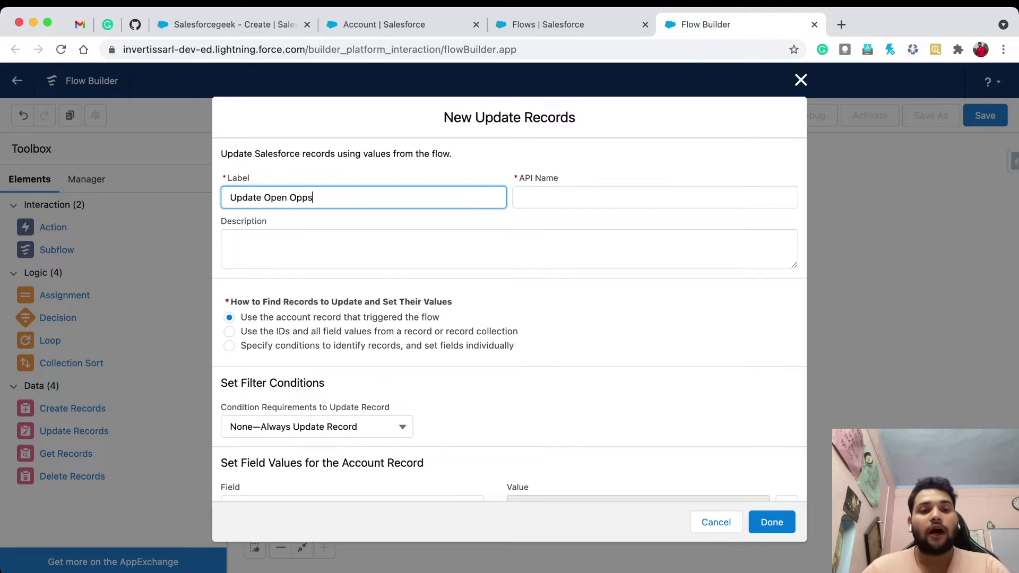
{"action": "key", "text": "Tab"}
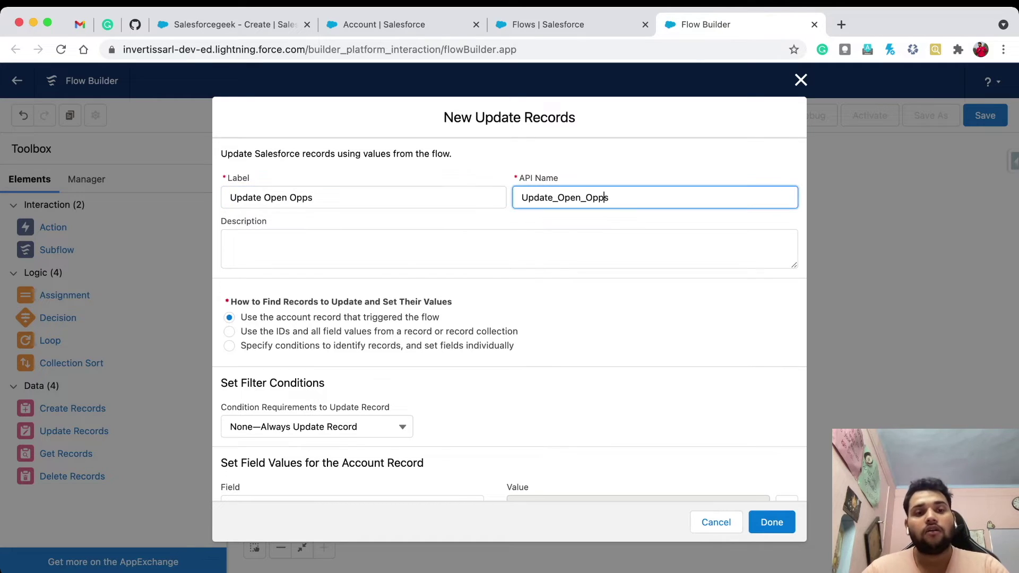
- Make the update use the IDs and all field values from the collection Opportunities from all_Open_Opps, and finish the element
{"action": "scroll", "coordinate": [608, 197], "scroll_direction": "down", "scroll_amount": 2}
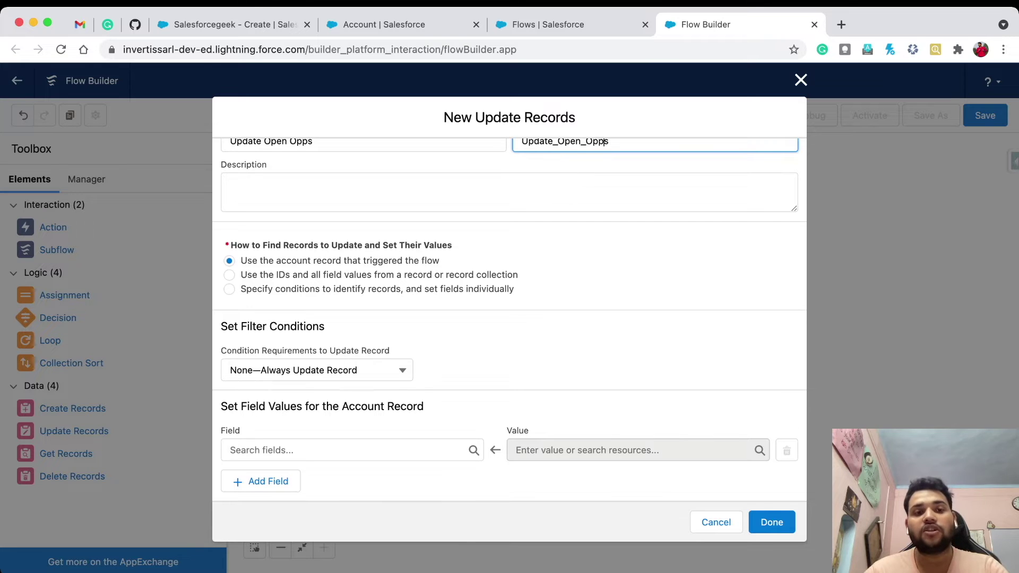
{"action": "left_click", "coordinate": [229, 275]}
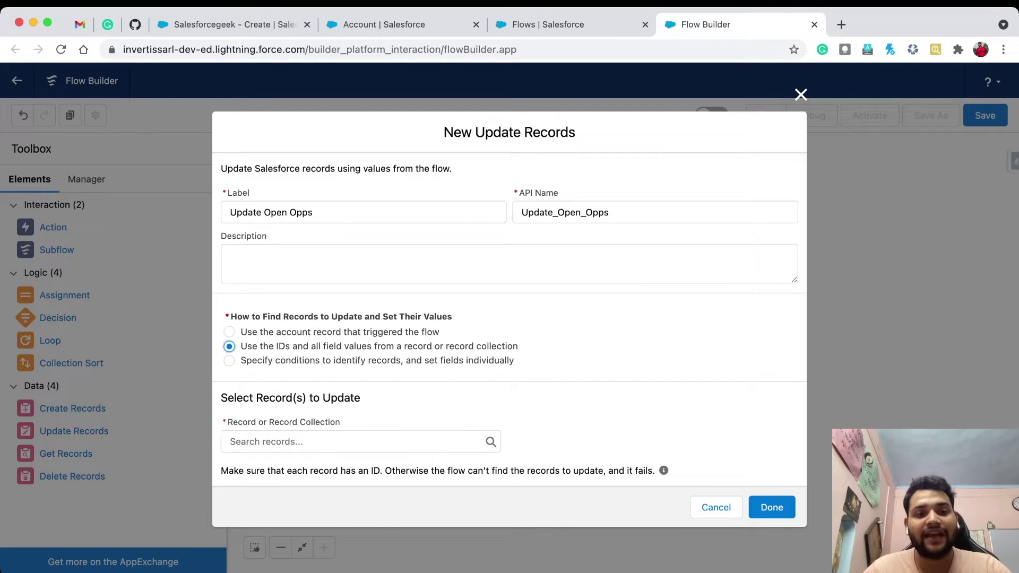
{"action": "left_click", "coordinate": [360, 442]}
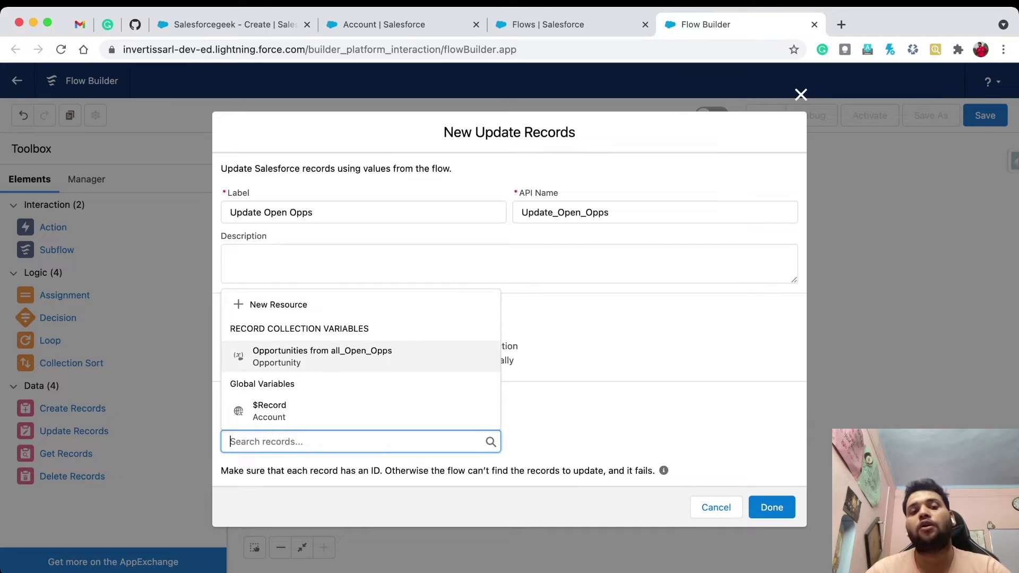
{"action": "left_click", "coordinate": [322, 356]}
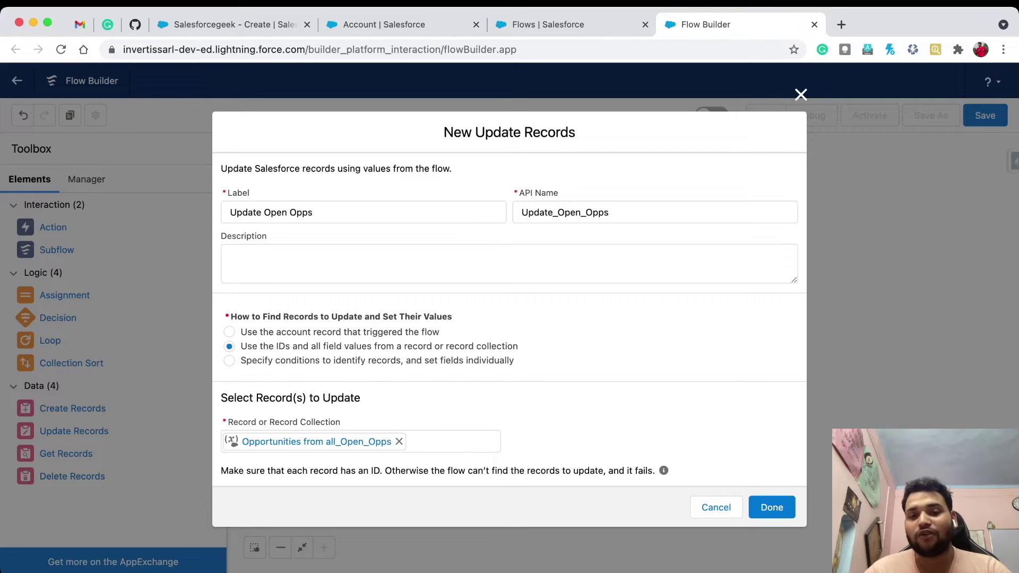
{"action": "mouse_move", "coordinate": [664, 471]}
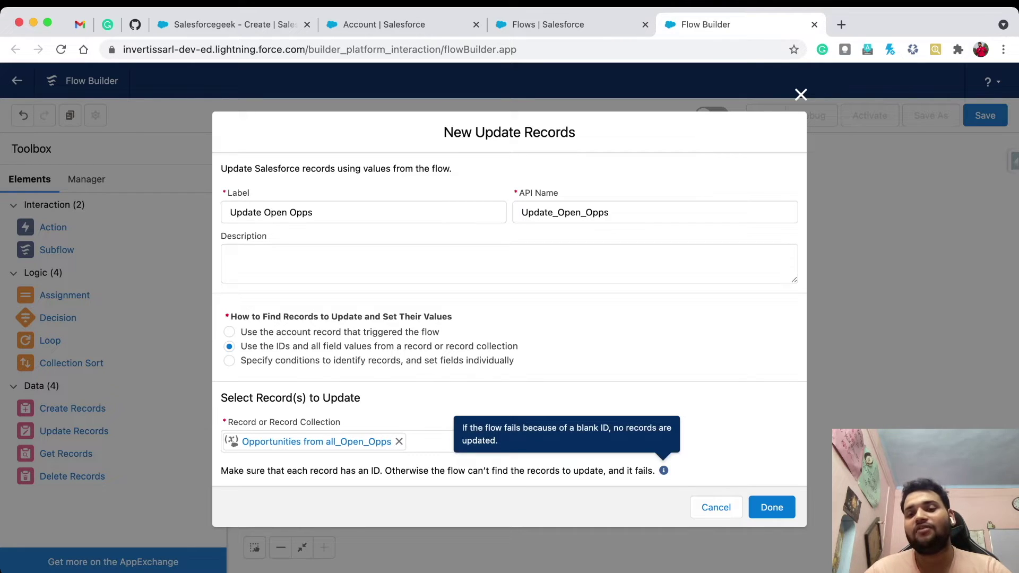
{"action": "left_click", "coordinate": [772, 508]}
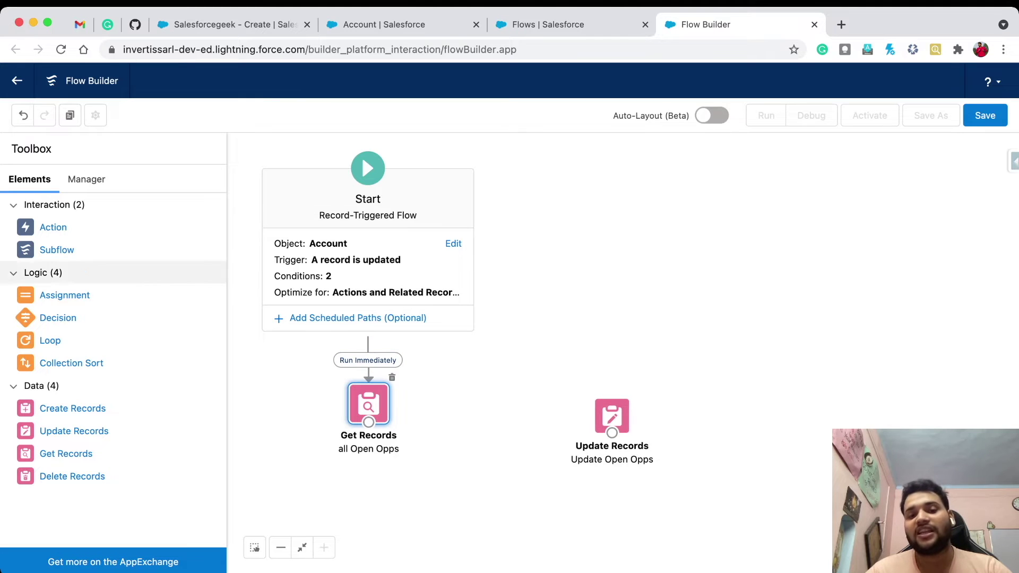
- Add a Decision element labelled "check for null" with an outcome labelled "not null"
{"action": "left_click", "coordinate": [58, 318]}
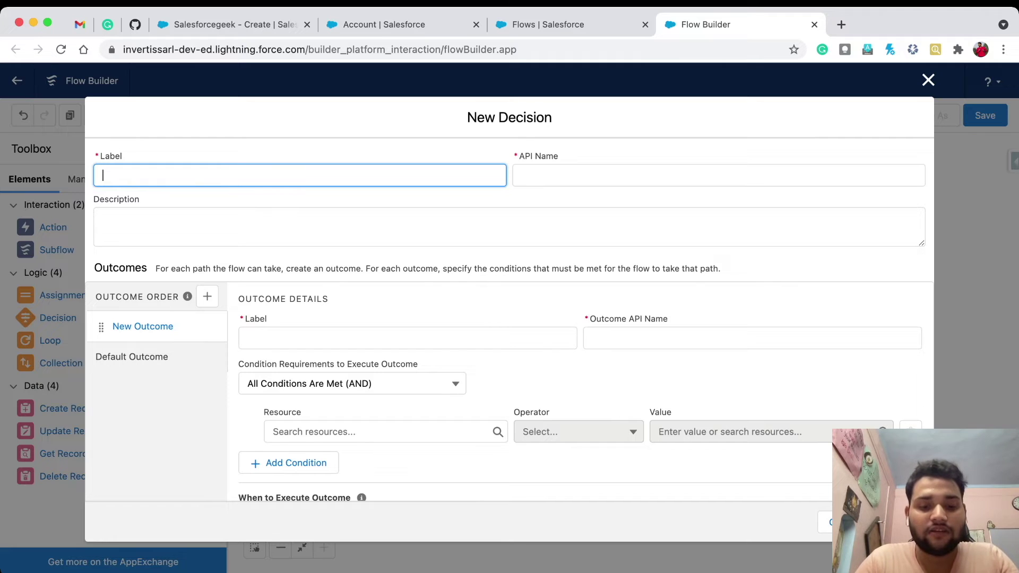
{"action": "type", "text": "check for nu"}
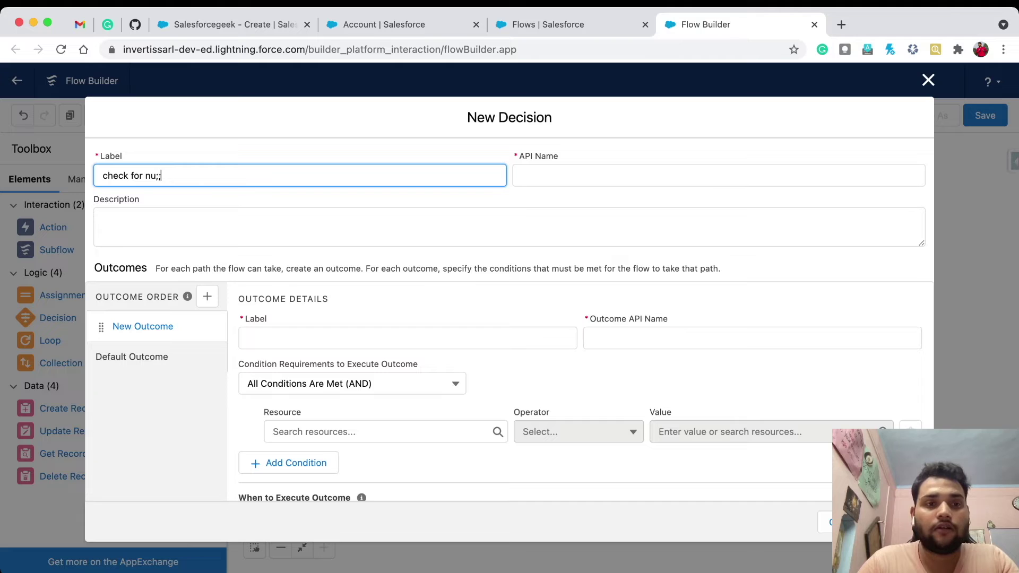
{"action": "type", "text": "ll"}
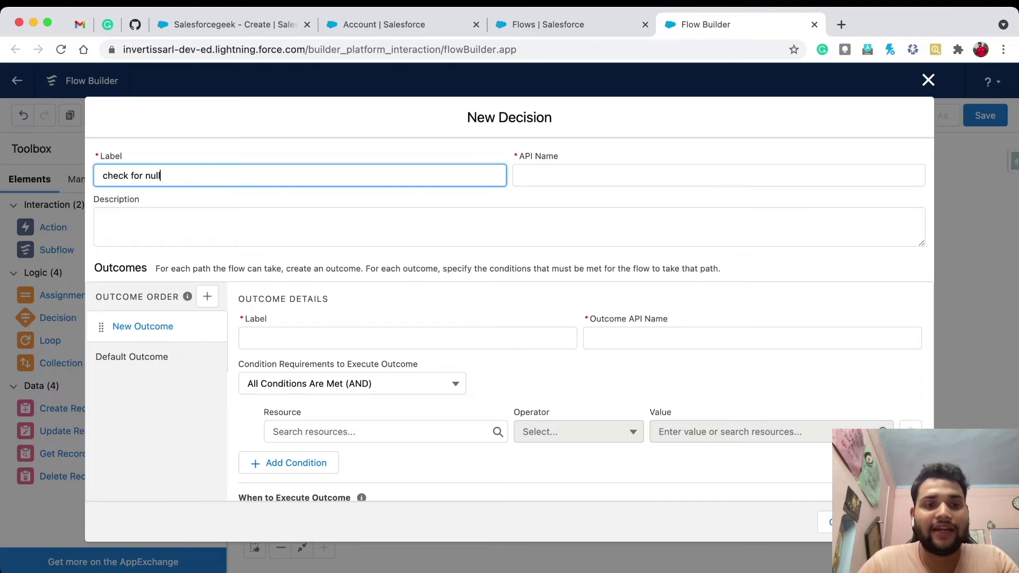
{"action": "left_click", "coordinate": [561, 175]}
{"action": "left_click", "coordinate": [371, 338]}
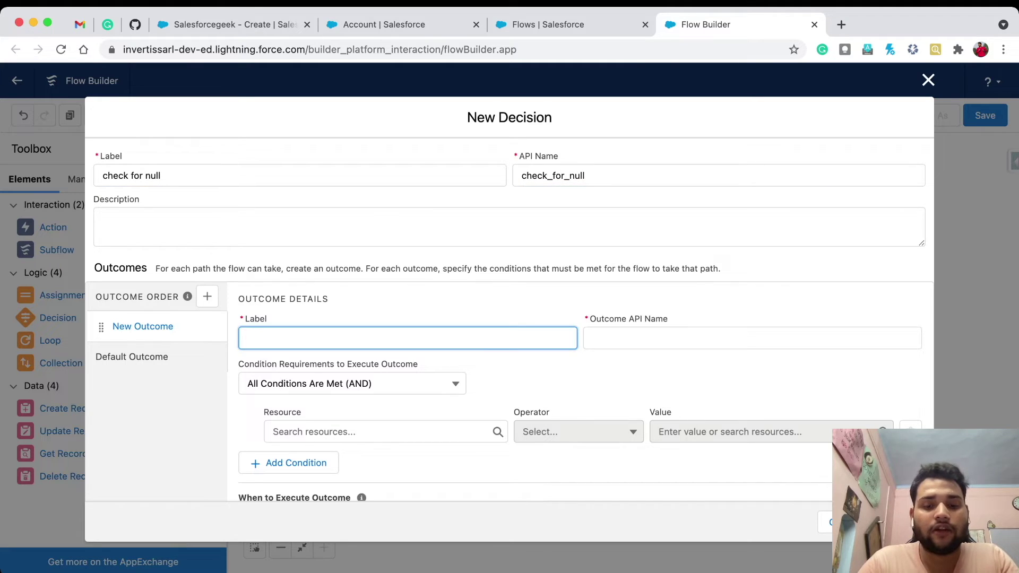
{"action": "type", "text": "not null"}
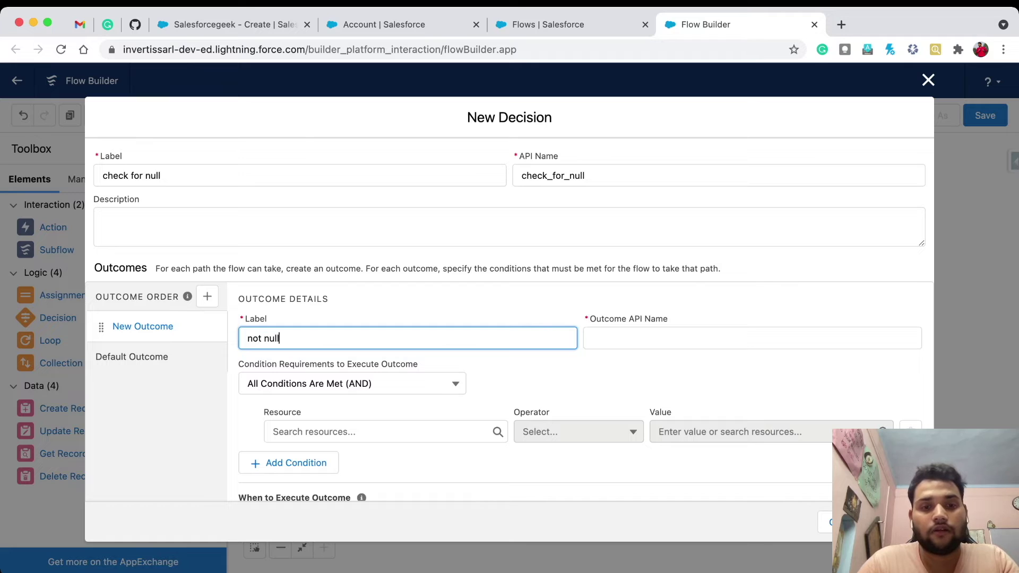
{"action": "key", "text": "Tab"}
- Set the "not null" outcome's condition to check Opportunities from all_Open_Opps with the Is Null operator, and finish the decision
{"action": "left_click", "coordinate": [386, 432]}
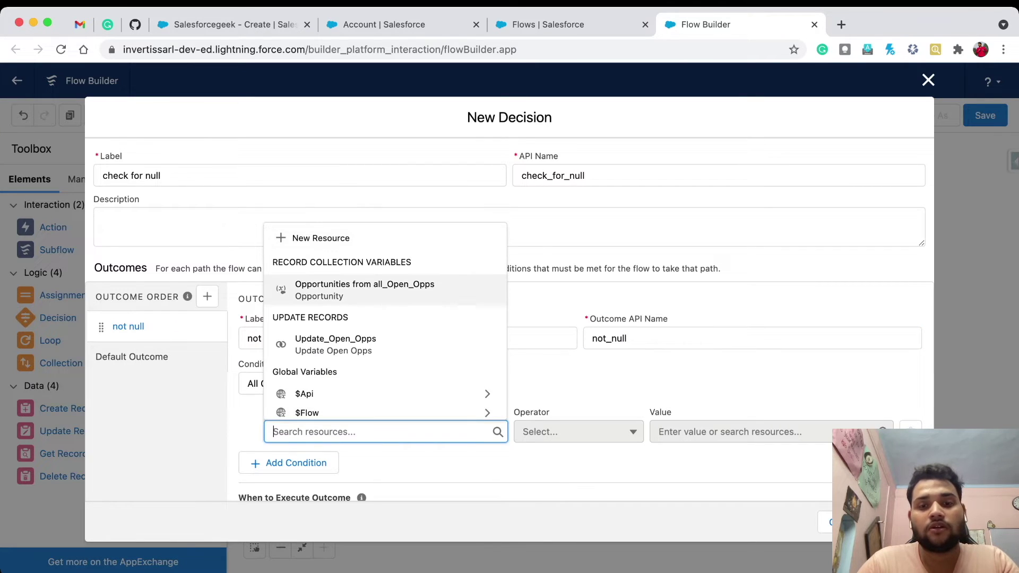
{"action": "left_click", "coordinate": [364, 290]}
{"action": "left_click", "coordinate": [579, 432]}
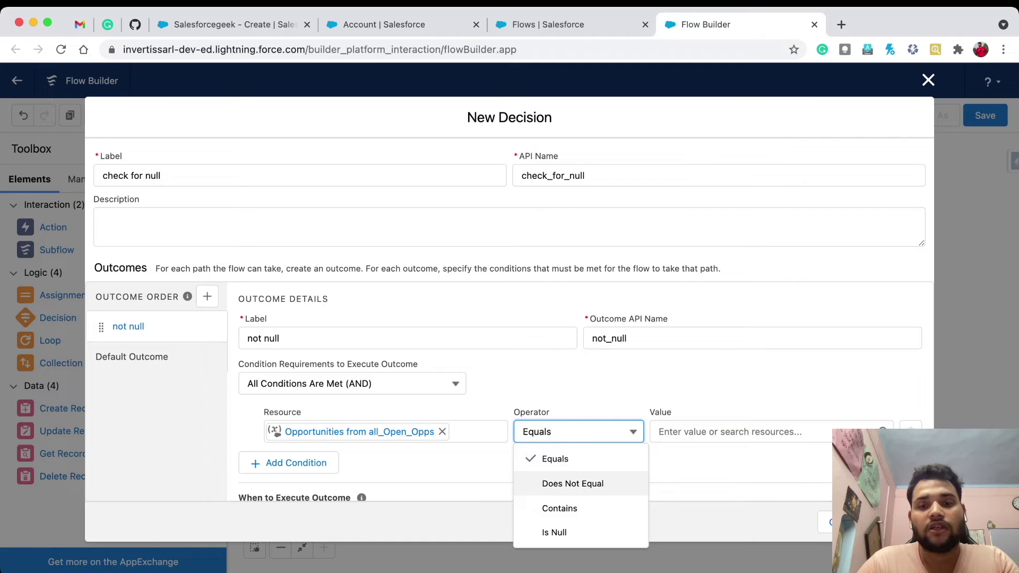
{"action": "left_click", "coordinate": [554, 533]}
{"action": "left_click", "coordinate": [730, 431]}
{"action": "left_click", "coordinate": [754, 290]}
{"action": "left_click", "coordinate": [903, 522]}
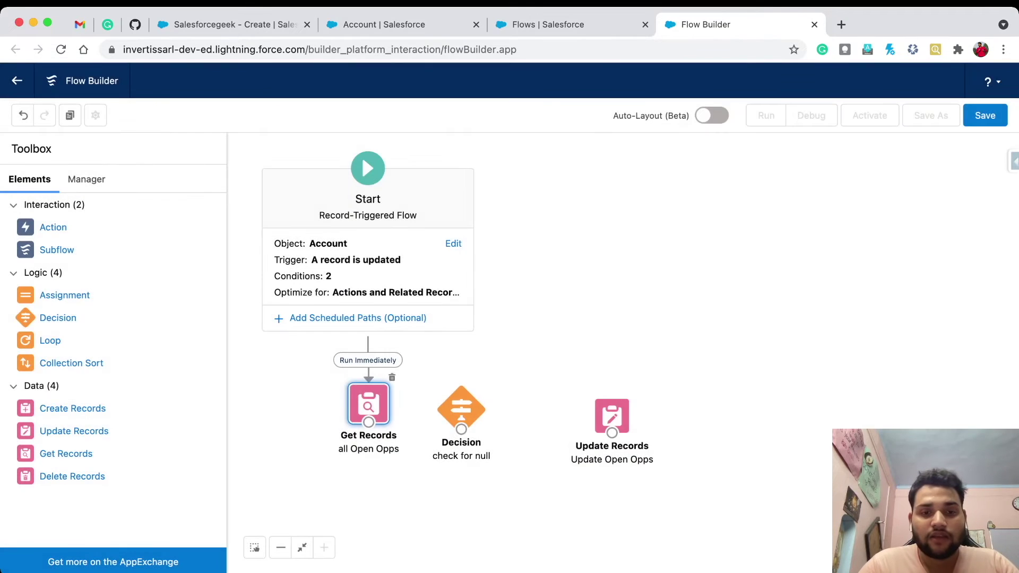
- Connect Get Records to the "check for null" decision, and the decision to Update Open Opps through the "not null" outcome
{"action": "left_click_drag", "start_coordinate": [461, 407], "coordinate": [487, 407]}
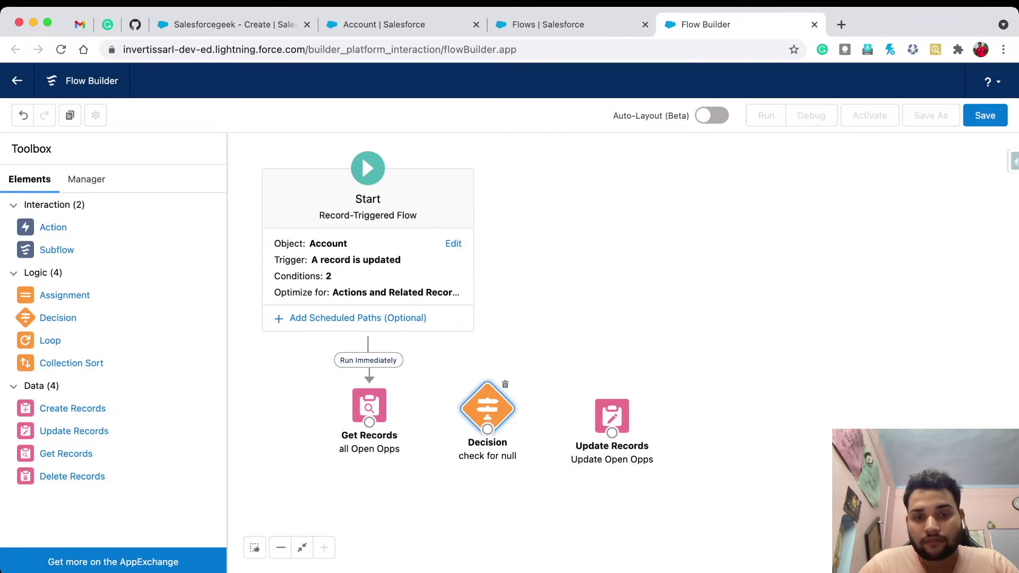
{"action": "left_click_drag", "start_coordinate": [369, 423], "coordinate": [610, 419]}
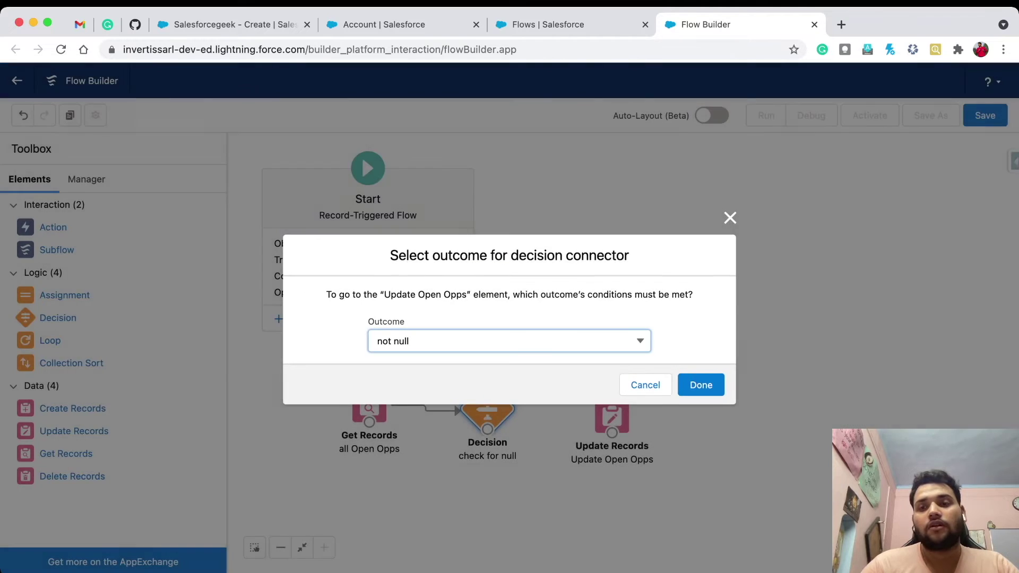
{"action": "left_click", "coordinate": [699, 384]}
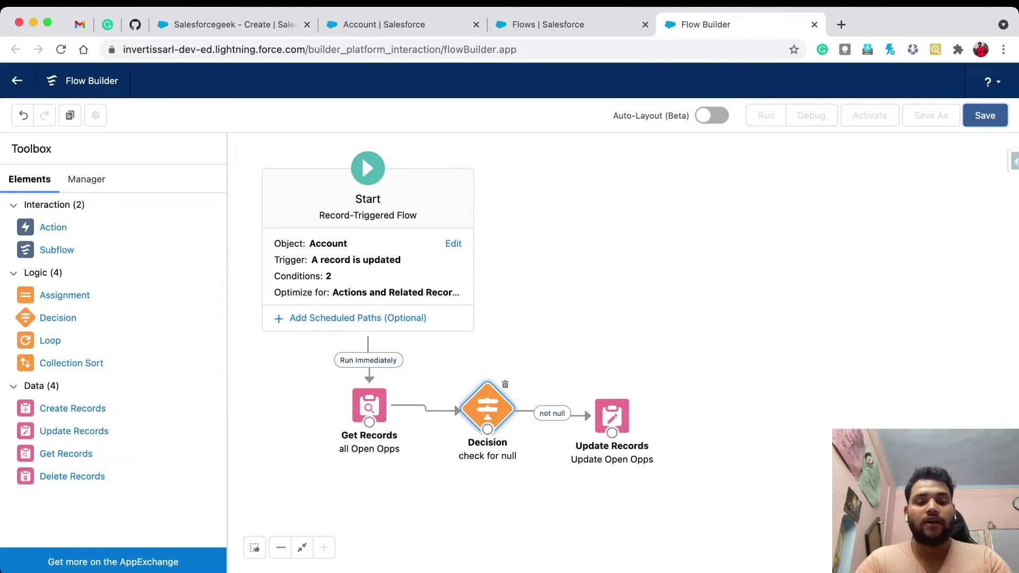
- Save the flow with the label "Out of Business" and API name Out_of_Business, and activate it
{"action": "left_click", "coordinate": [985, 116]}
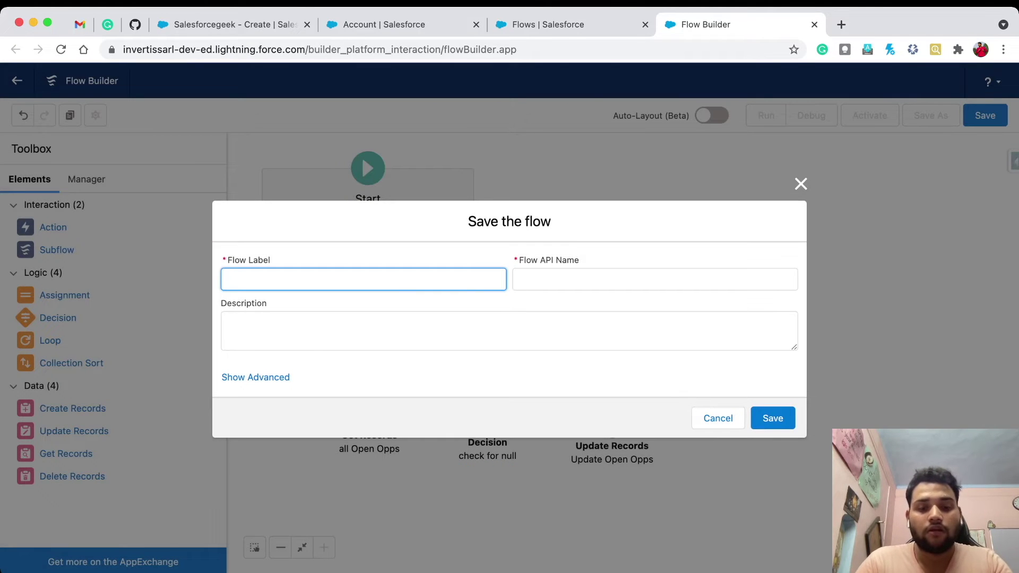
{"action": "type", "text": "Out o"}
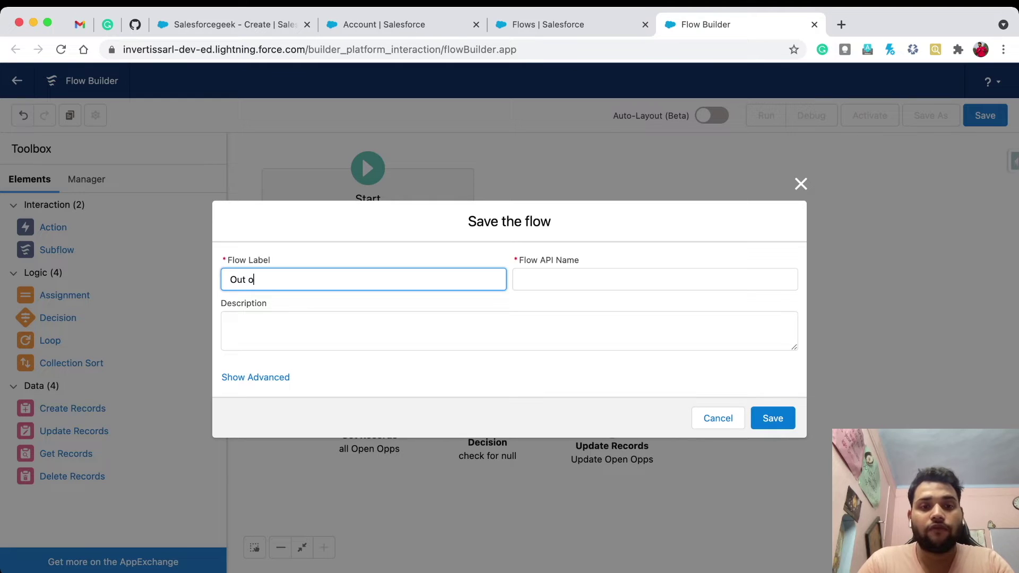
{"action": "type", "text": "f Box"}
{"action": "key", "text": "BackSpace"}
{"action": "key", "text": "BackSpace"}
{"action": "key", "text": "BackSpace"}
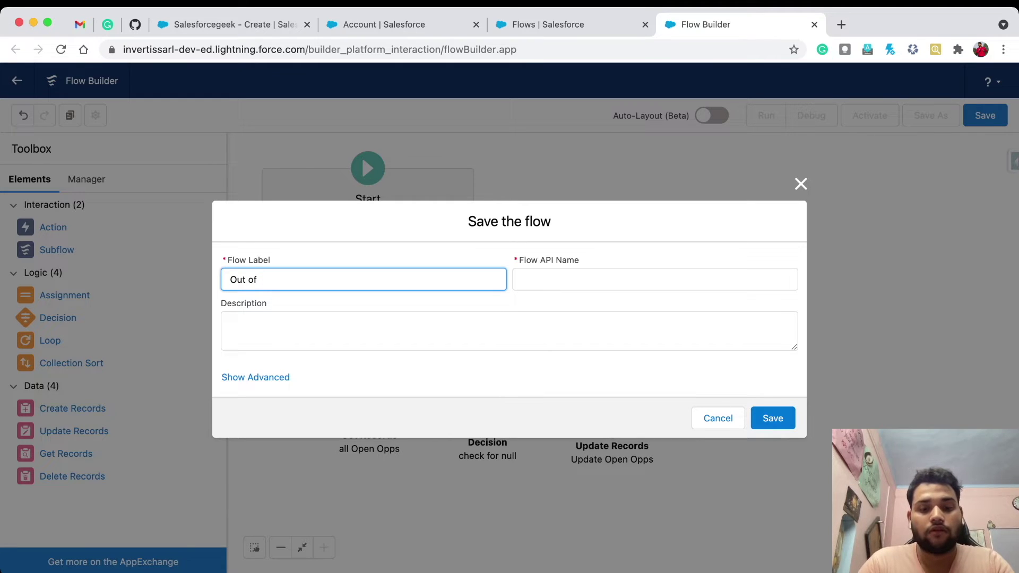
{"action": "type", "text": "Business"}
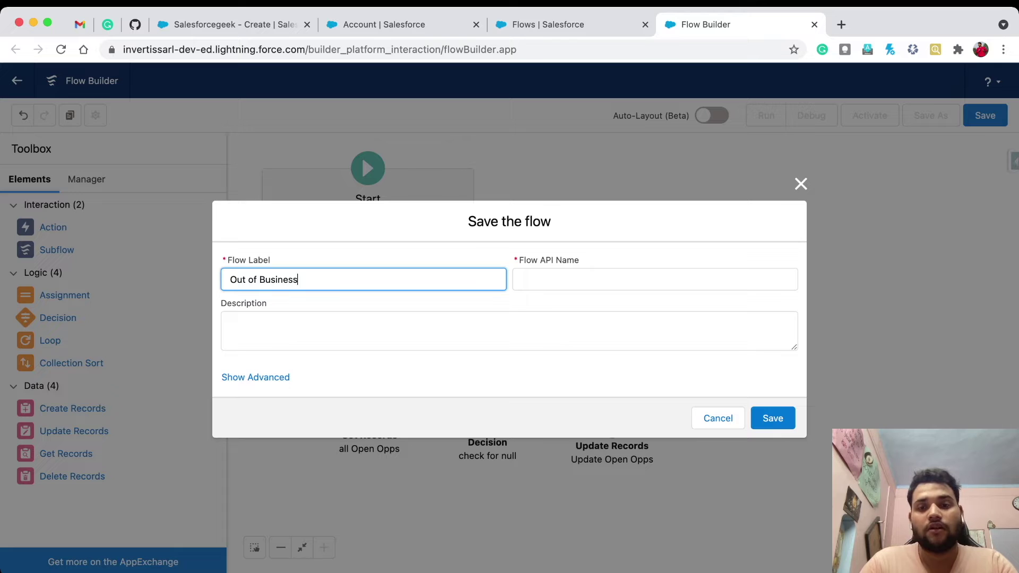
{"action": "key", "text": "Tab"}
{"action": "left_click", "coordinate": [772, 418]}
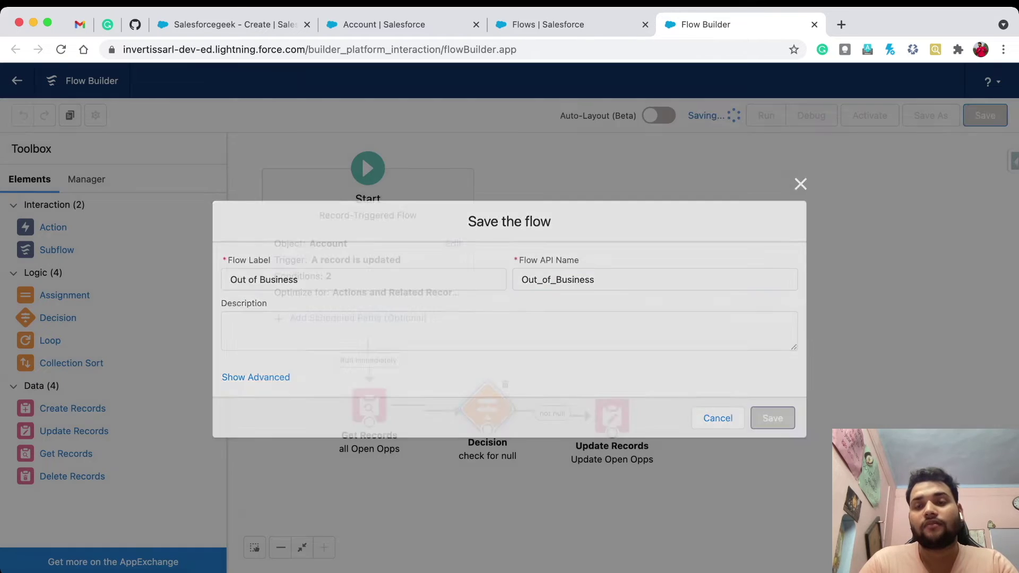
{"action": "left_click", "coordinate": [869, 115]}
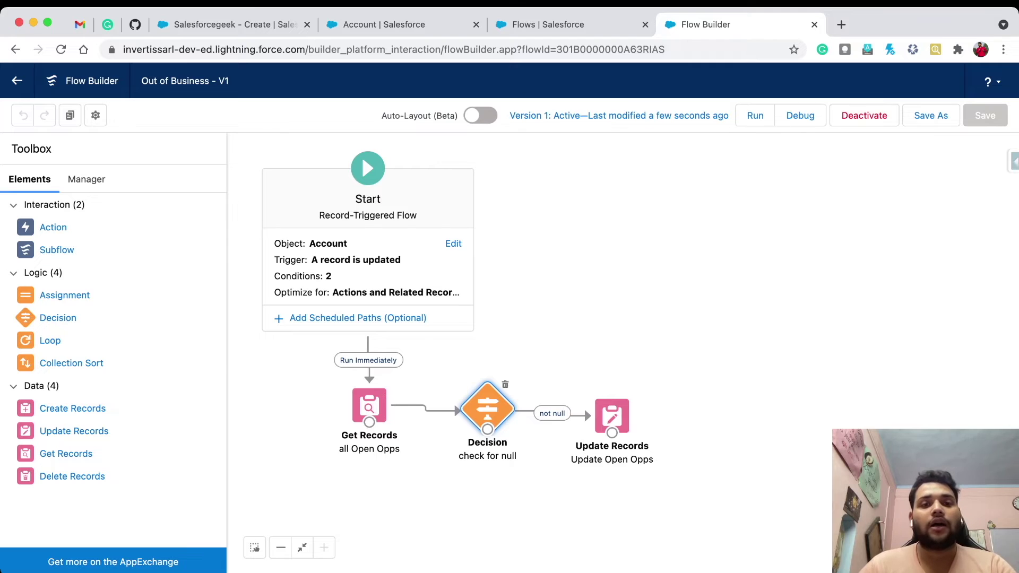
- Open the Grand Hotels & Resorts Ltd account from the All Accounts list and review the stages of its related opportunities
{"action": "left_click", "coordinate": [233, 25]}
{"action": "left_click", "coordinate": [436, 112]}
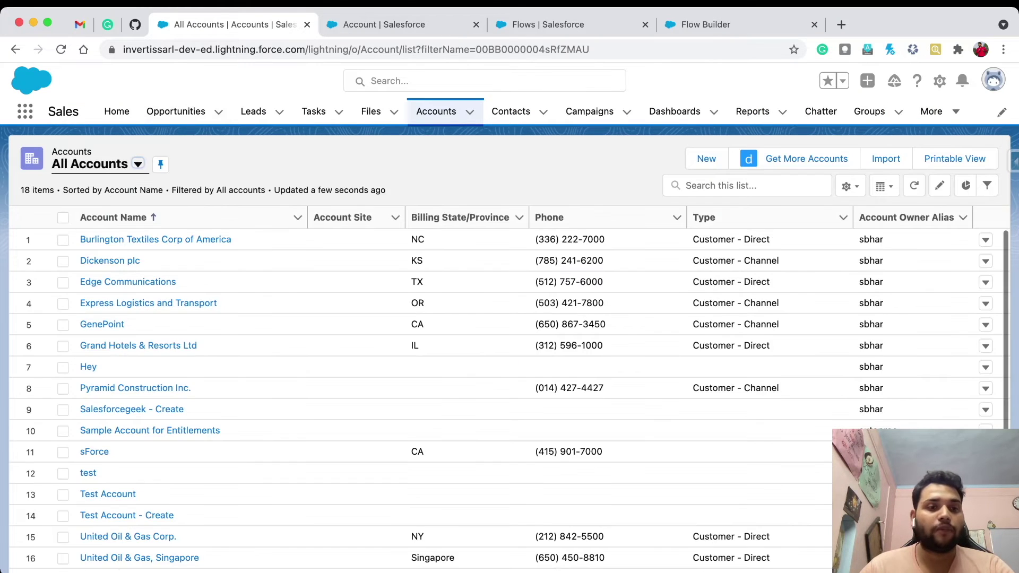
{"action": "scroll", "coordinate": [186, 451], "scroll_direction": "down", "scroll_amount": 2}
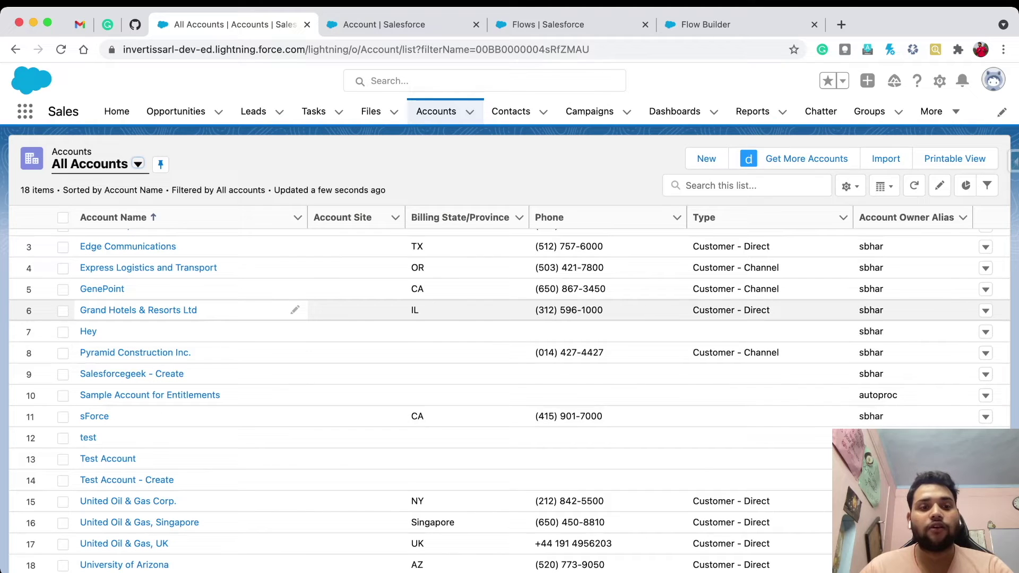
{"action": "left_click", "coordinate": [138, 310]}
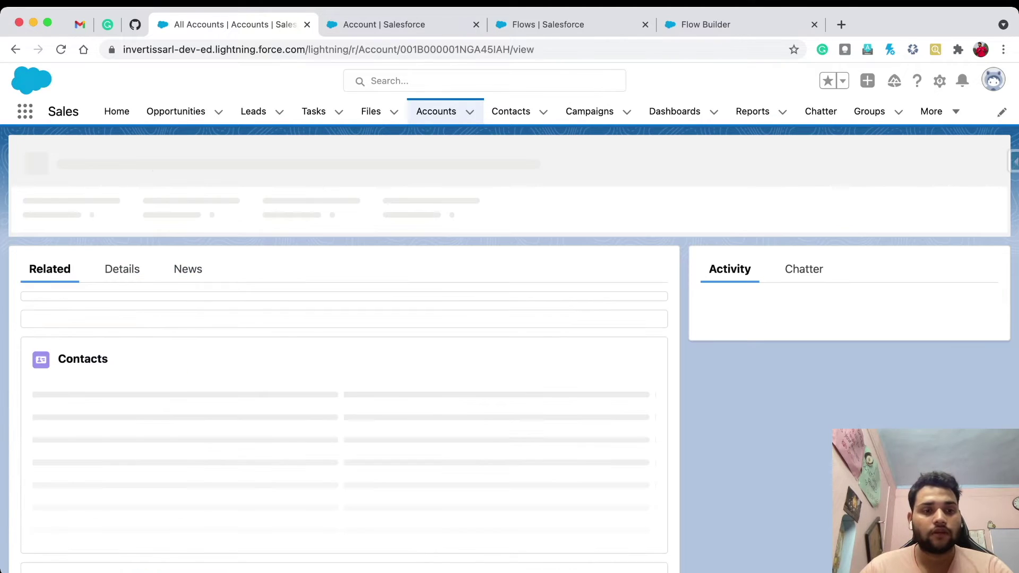
{"action": "scroll", "coordinate": [138, 310], "scroll_direction": "down", "scroll_amount": 3}
{"action": "scroll", "coordinate": [345, 371], "scroll_direction": "down", "scroll_amount": 5}
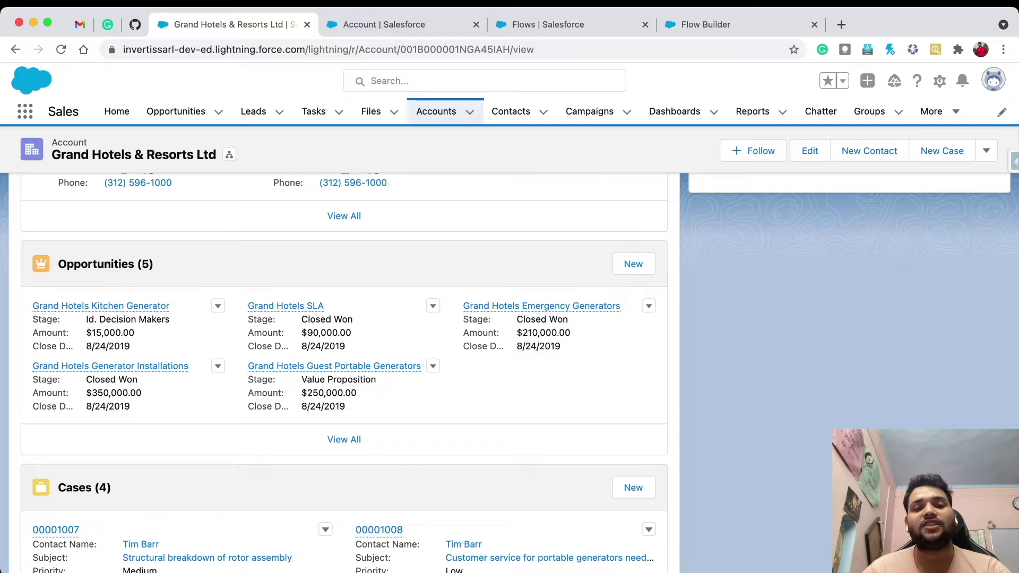
{"action": "scroll", "coordinate": [344, 371], "scroll_direction": "up", "scroll_amount": 10}
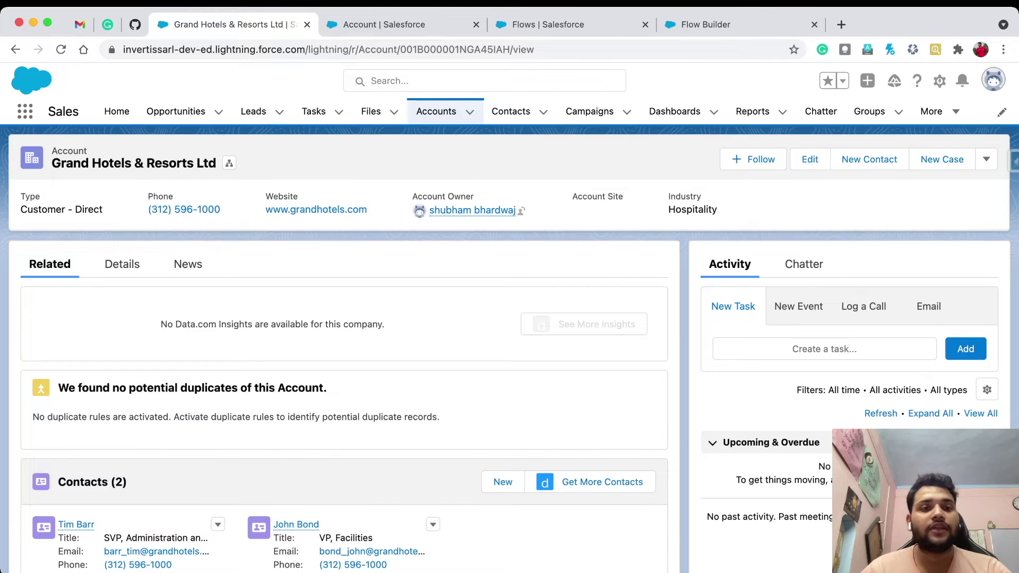
- Reload the Grand Hotels & Resorts Ltd account, enable Out of Business in its details, and save the record
{"action": "left_click", "coordinate": [121, 264]}
{"action": "scroll", "coordinate": [326, 384], "scroll_direction": "down", "scroll_amount": 8}
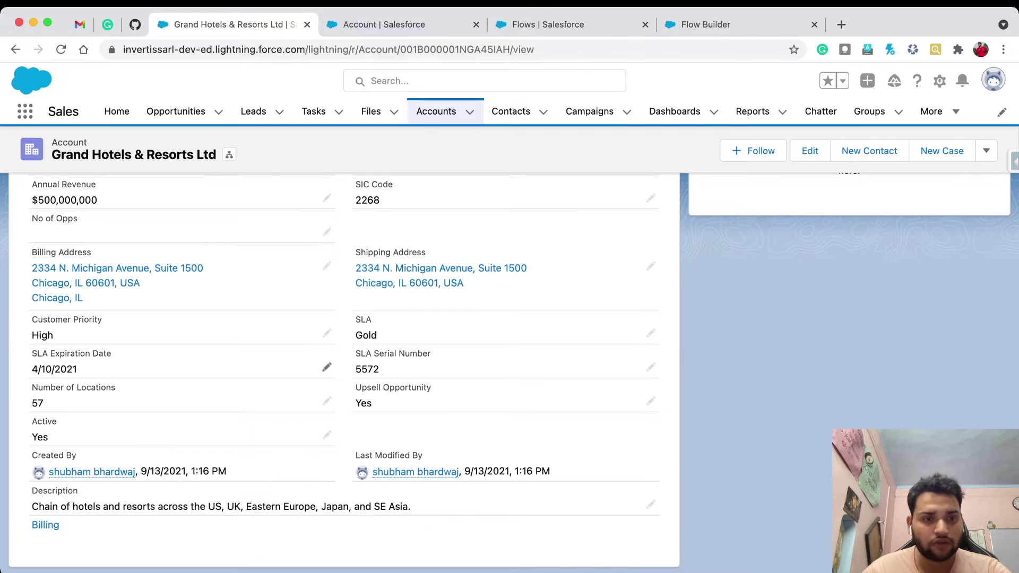
{"action": "scroll", "coordinate": [327, 372], "scroll_direction": "up", "scroll_amount": 8}
{"action": "left_click", "coordinate": [61, 49]}
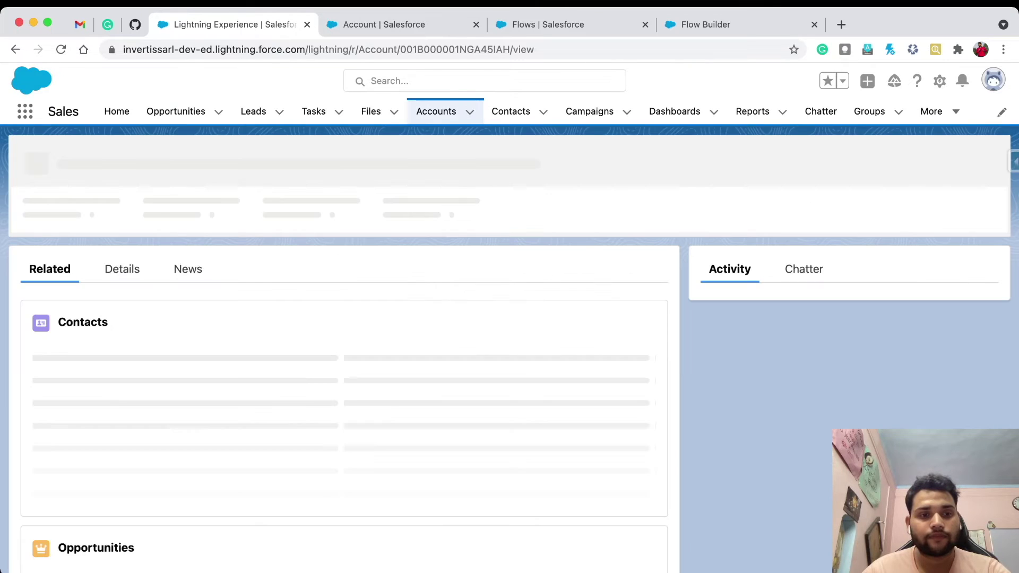
{"action": "scroll", "coordinate": [344, 339], "scroll_direction": "down", "scroll_amount": 1}
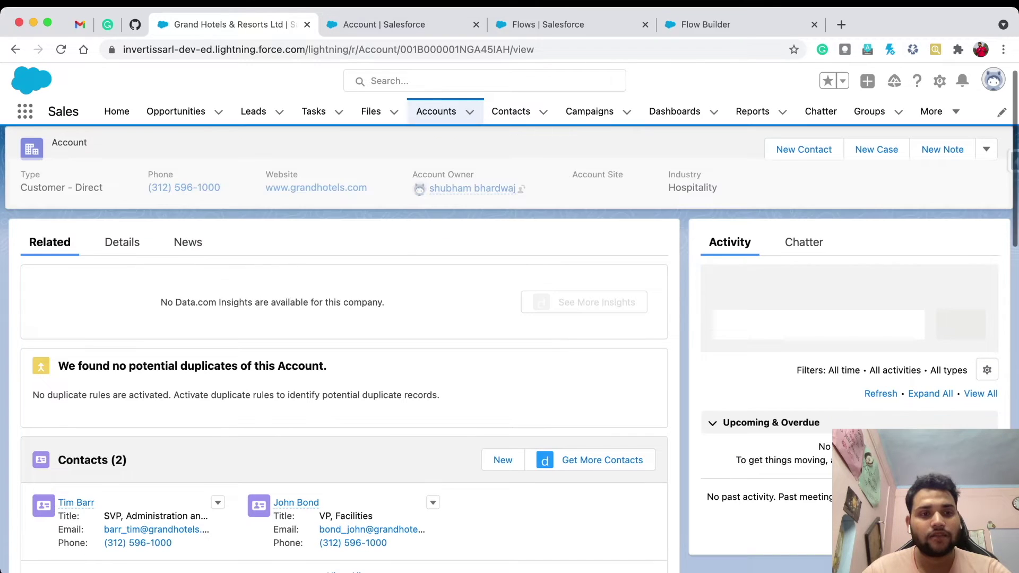
{"action": "left_click", "coordinate": [121, 242]}
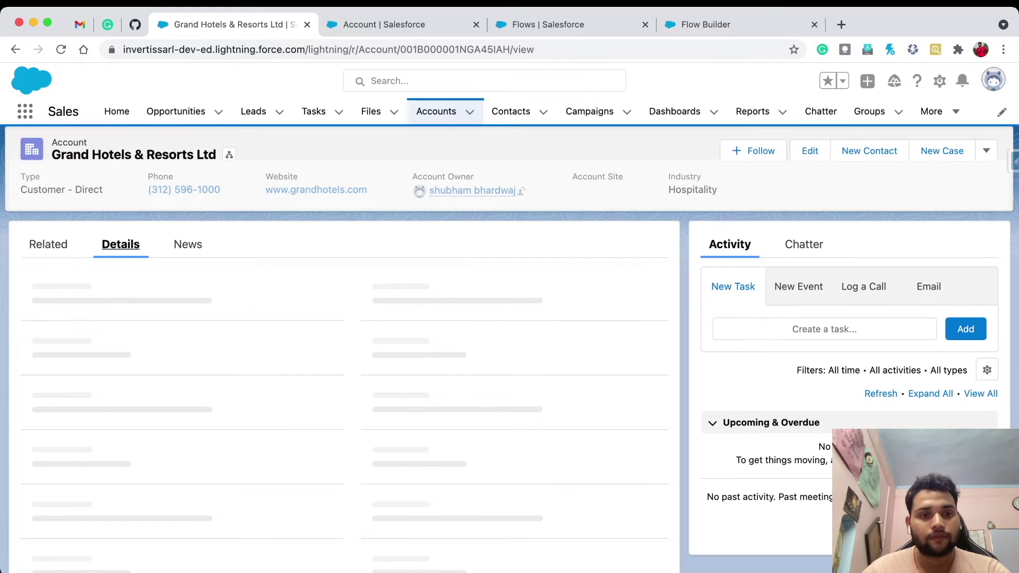
{"action": "scroll", "coordinate": [339, 371], "scroll_direction": "down", "scroll_amount": 4}
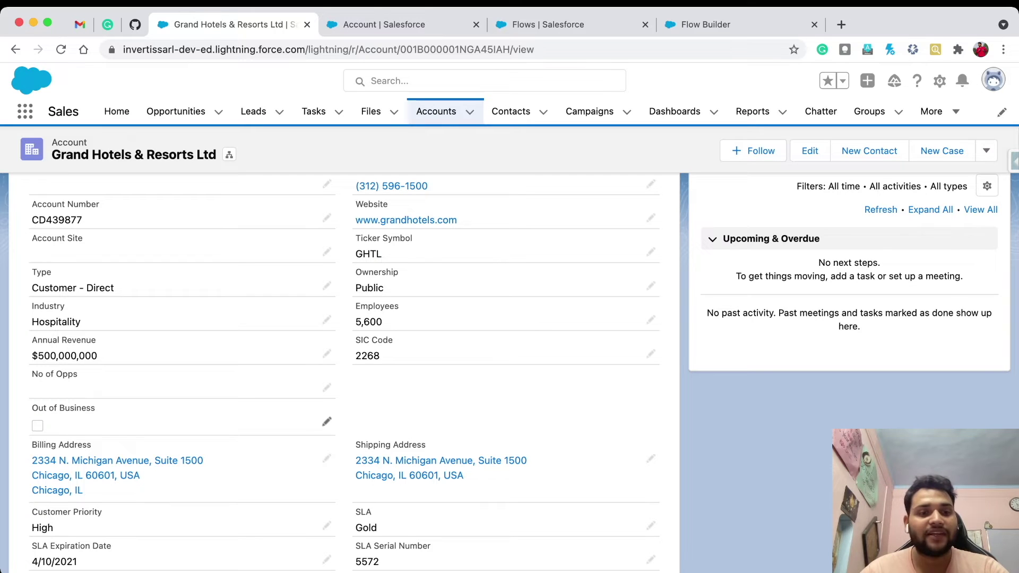
{"action": "left_click", "coordinate": [327, 422]}
{"action": "left_click", "coordinate": [43, 428]}
{"action": "left_click", "coordinate": [372, 553]}
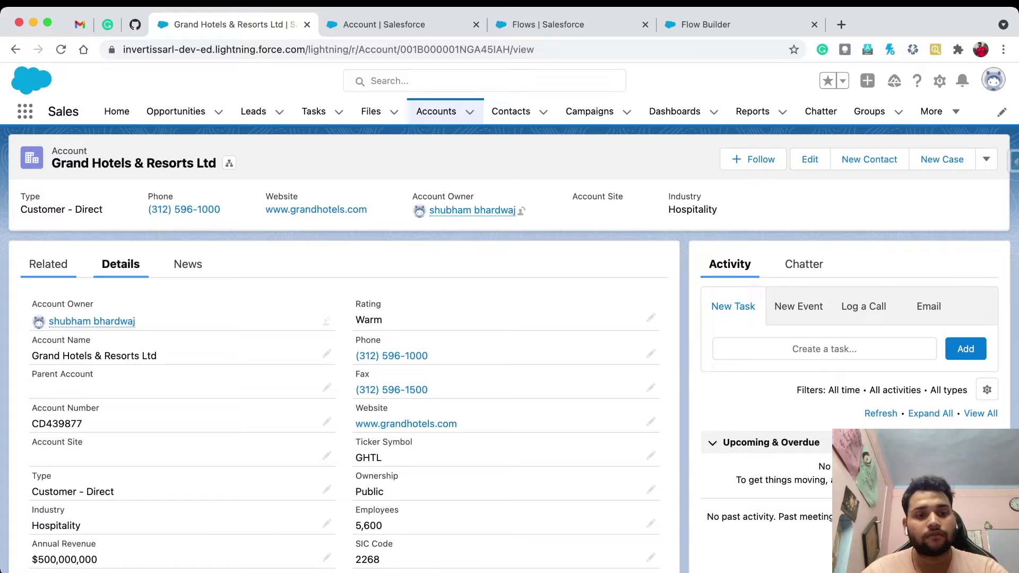
- Check the stages of the account's related opportunities, reloading the record to see whether the flow changed them
{"action": "left_click", "coordinate": [49, 264]}
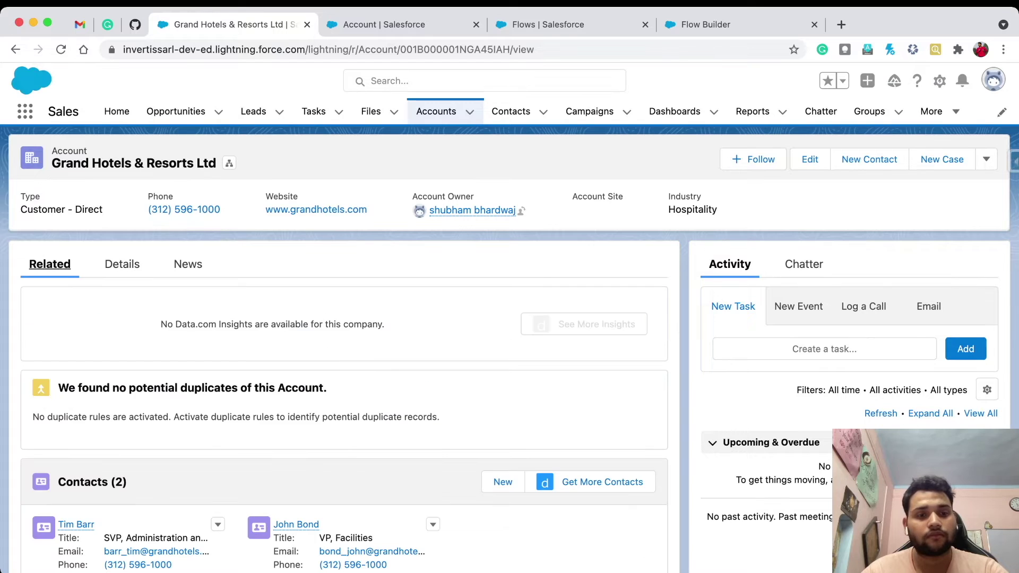
{"action": "scroll", "coordinate": [344, 350], "scroll_direction": "down", "scroll_amount": 5}
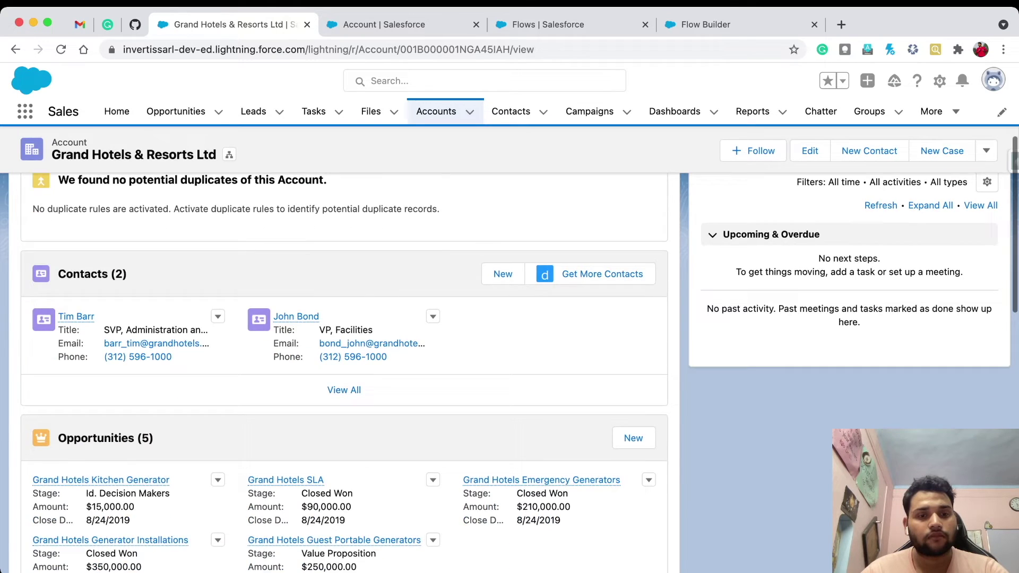
{"action": "scroll", "coordinate": [344, 351], "scroll_direction": "down", "scroll_amount": 2}
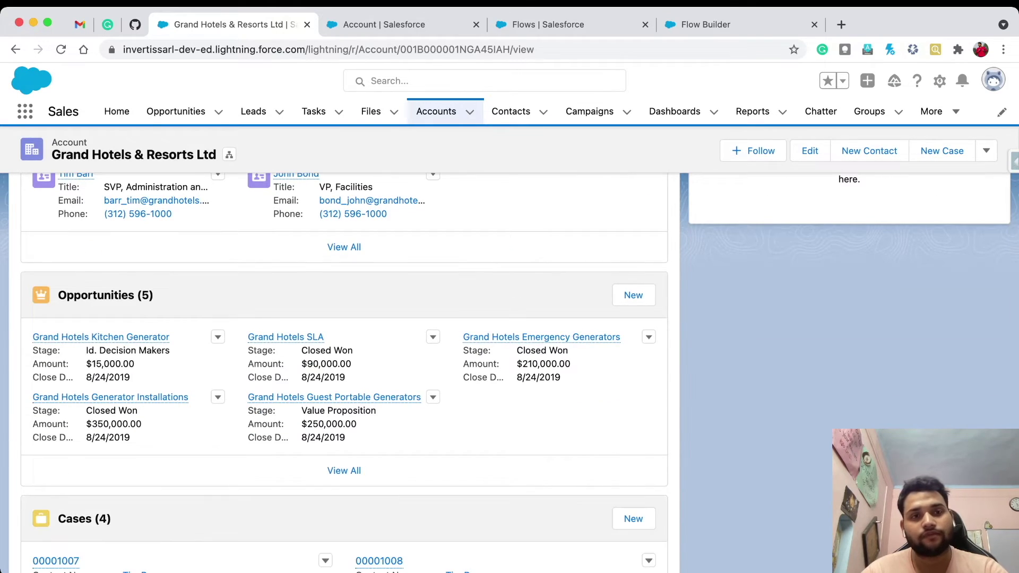
{"action": "left_click", "coordinate": [61, 49]}
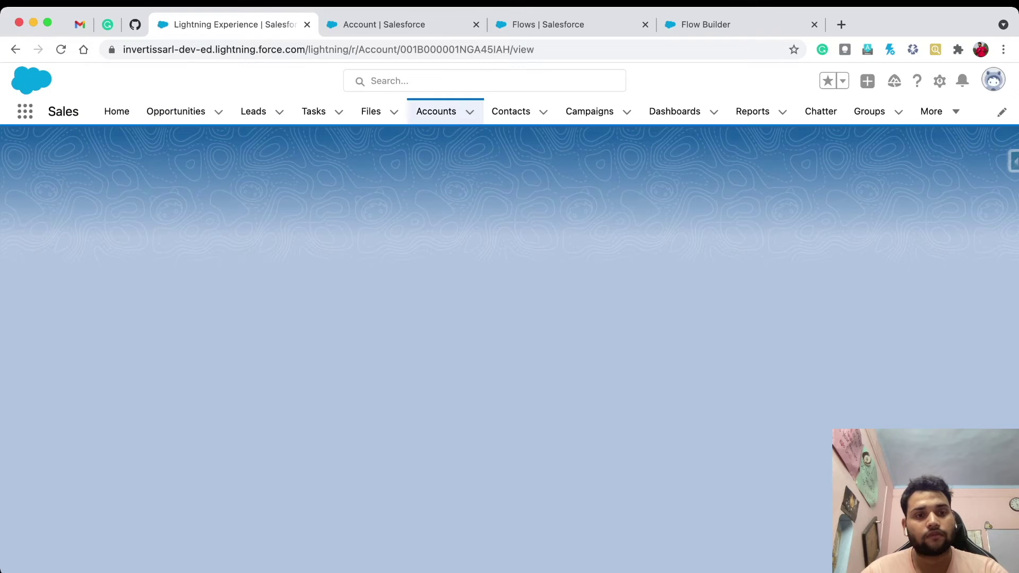
{"action": "scroll", "coordinate": [344, 350], "scroll_direction": "down", "scroll_amount": 10}
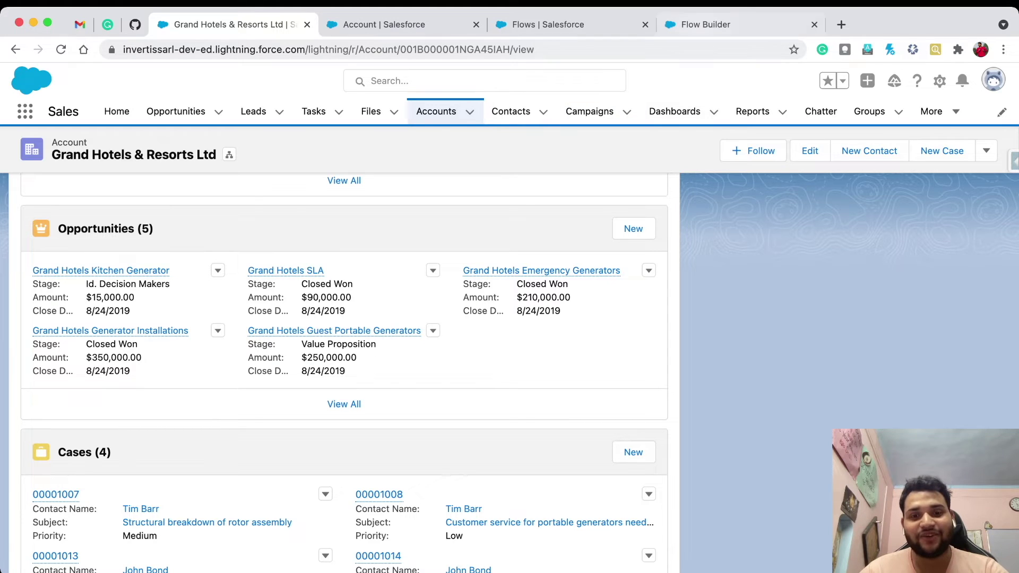
- Return to the flow and inspect the settings of the Update Open Opps element without changing them
{"action": "left_click", "coordinate": [706, 25]}
{"action": "double_click", "coordinate": [612, 416]}
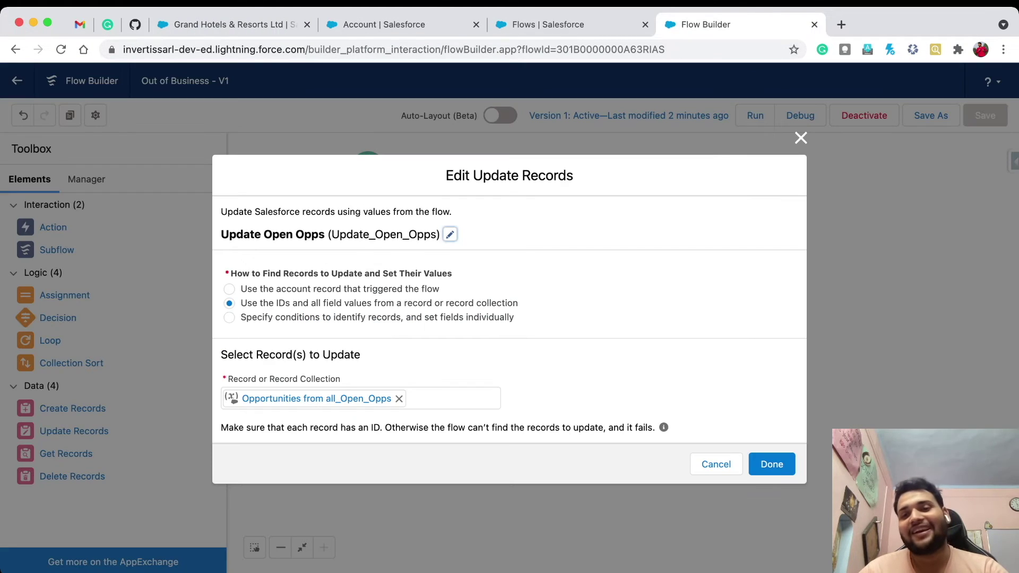
{"action": "left_click", "coordinate": [801, 138]}
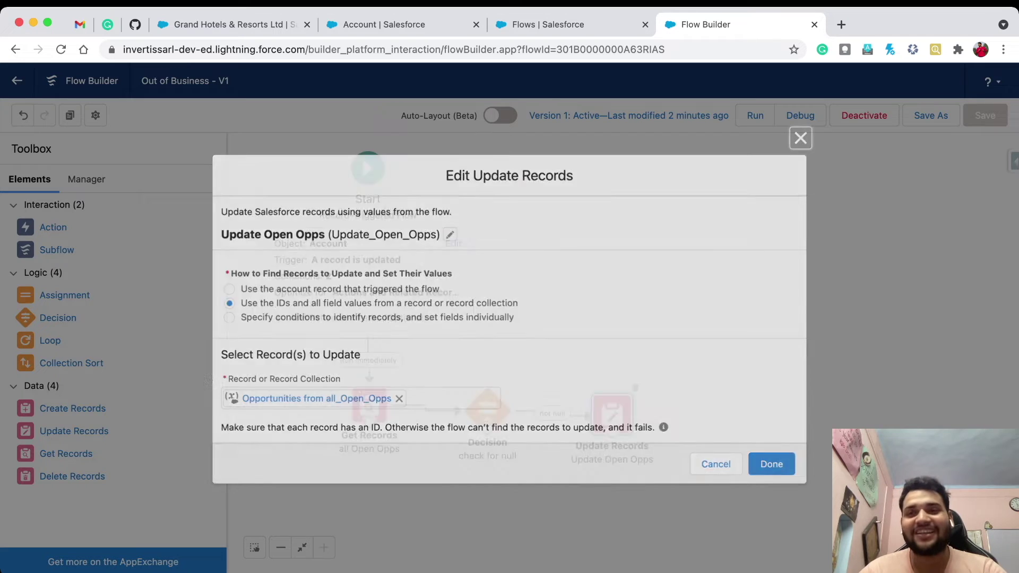
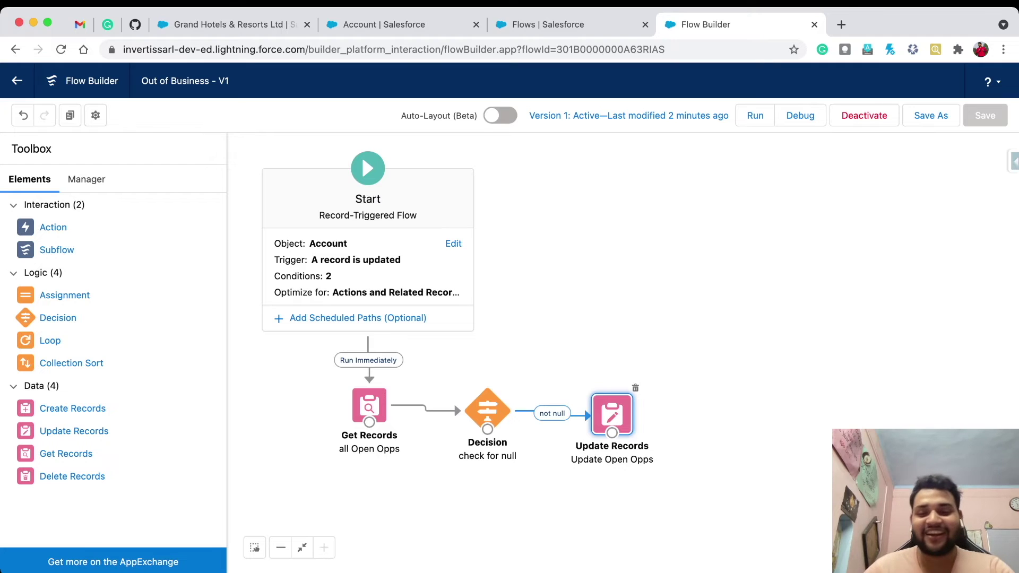
- Delete the "not null" connector to Update Open Opps and move that element farther from the decision to make room
{"action": "left_click", "coordinate": [553, 414]}
{"action": "key", "text": "Delete"}
{"action": "left_click_drag", "start_coordinate": [611, 415], "coordinate": [784, 413]}
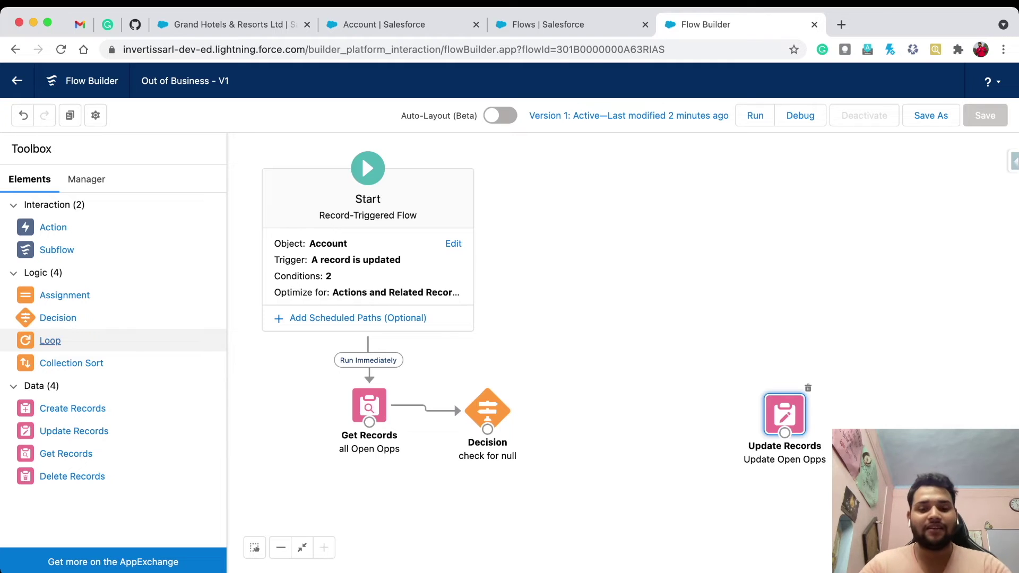
- Add a Loop element labelled "loop over Open Opps" that iterates over the all_Open_Opps collection, and finish it
{"action": "left_click", "coordinate": [50, 341]}
{"action": "type", "text": "lo"}
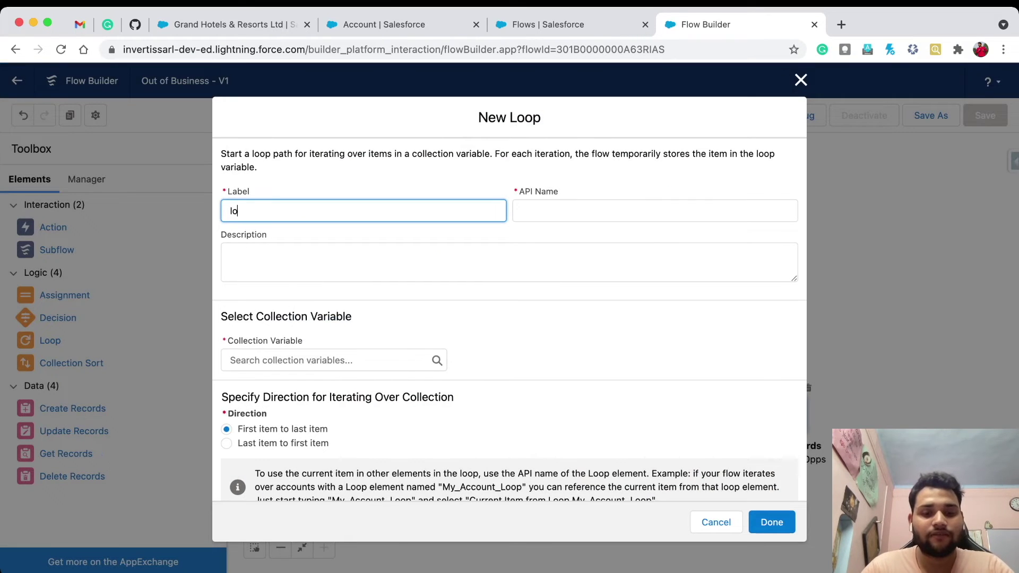
{"action": "type", "text": "op over Open Opps"}
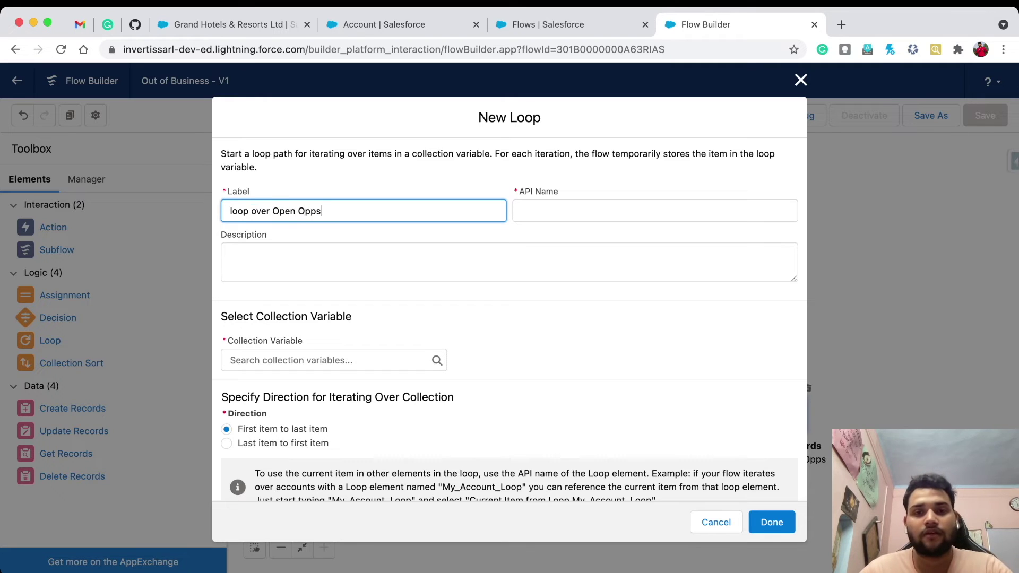
{"action": "key", "text": "Tab"}
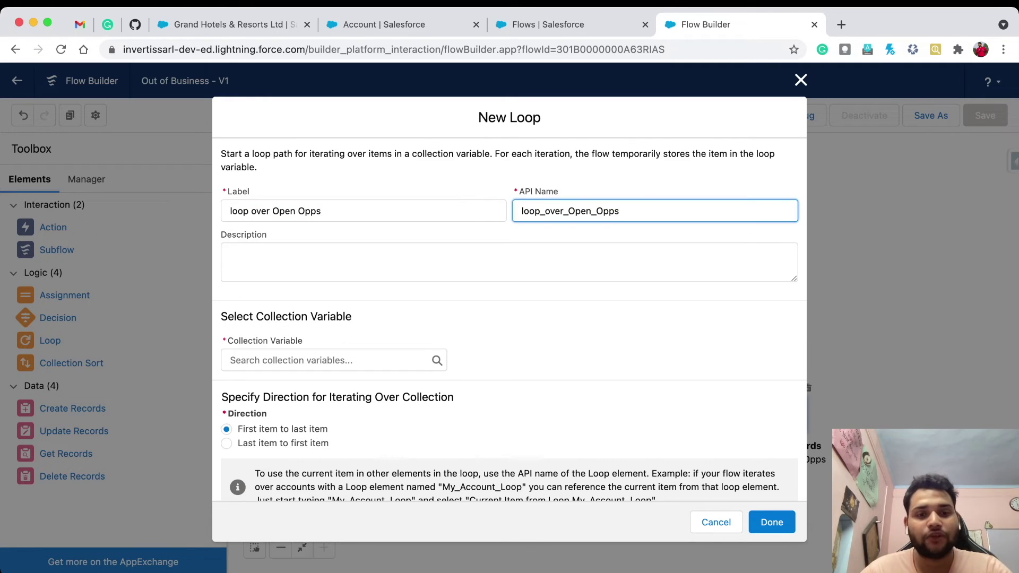
{"action": "key", "text": "Tab"}
{"action": "key", "text": "Tab"}
{"action": "key", "text": "Down"}
{"action": "left_click", "coordinate": [323, 438]}
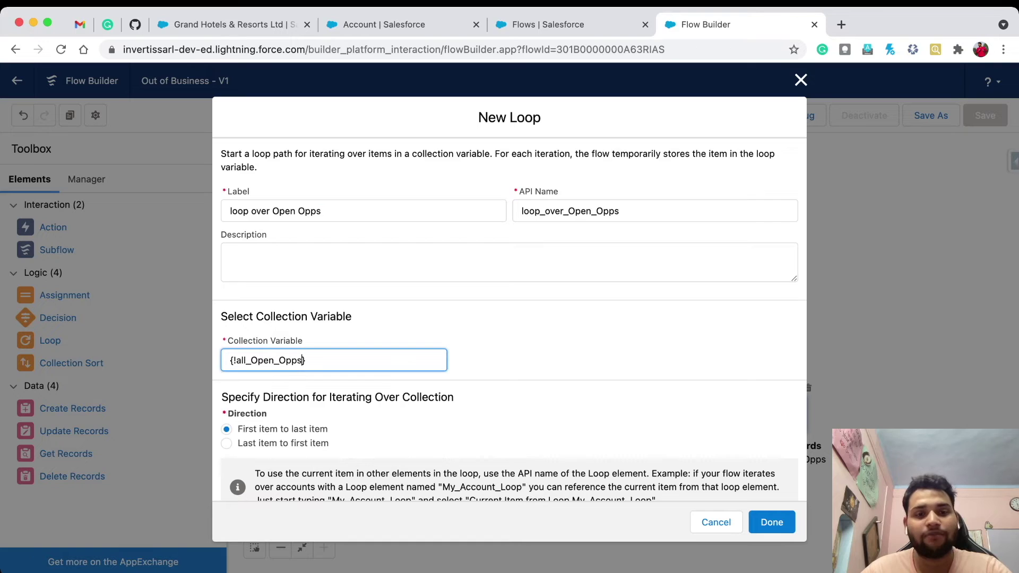
{"action": "scroll", "coordinate": [509, 318], "scroll_direction": "down", "scroll_amount": 1}
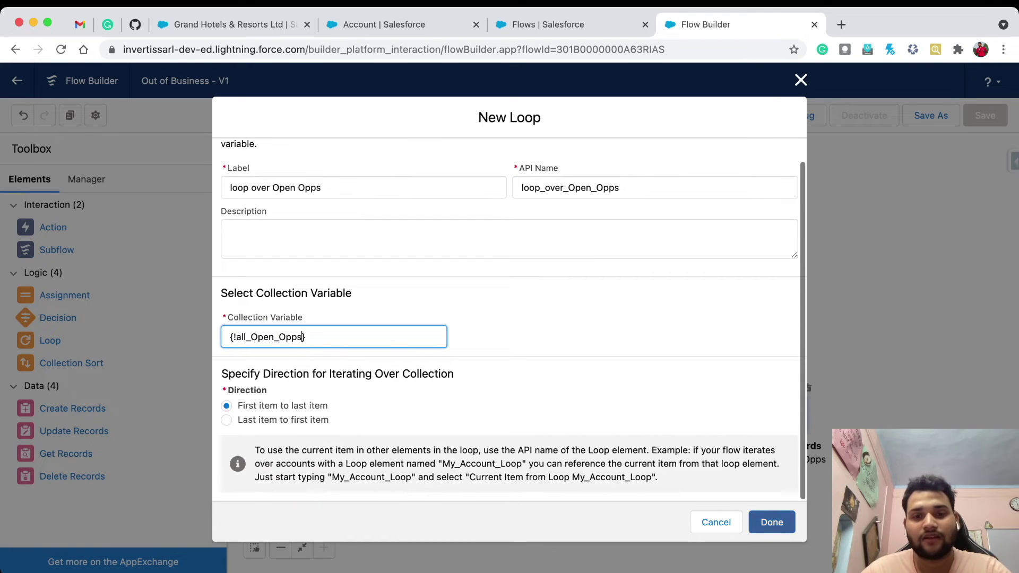
{"action": "left_click", "coordinate": [771, 522]}
- Connect the "check for null" decision to the loop through the "not null" outcome, and space out the Loop and Update Open Opps elements
{"action": "left_click_drag", "start_coordinate": [487, 428], "coordinate": [597, 408]}
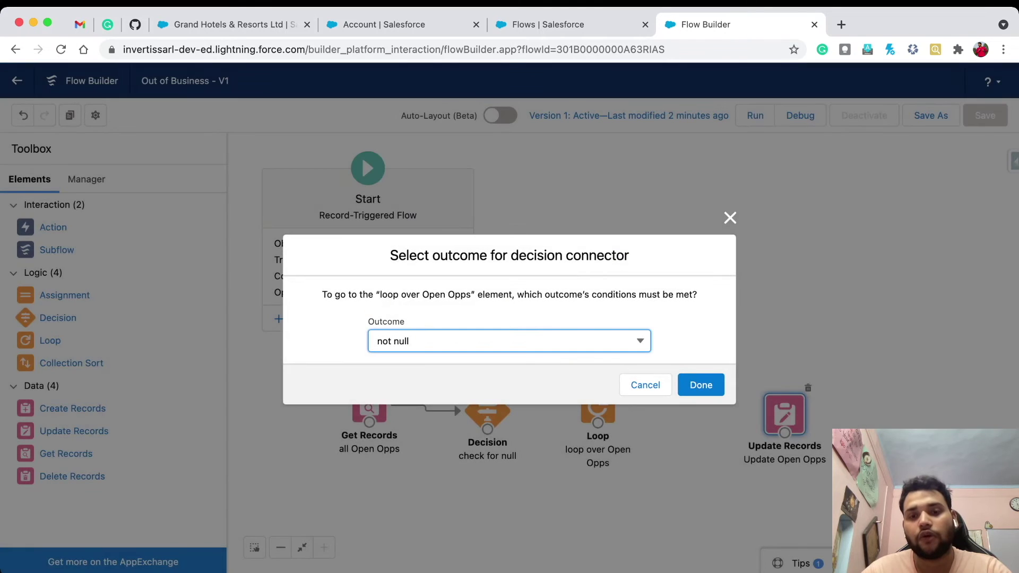
{"action": "left_click", "coordinate": [697, 383]}
{"action": "left_click_drag", "start_coordinate": [598, 406], "coordinate": [626, 409]}
{"action": "left_click_drag", "start_coordinate": [785, 414], "coordinate": [860, 410]}
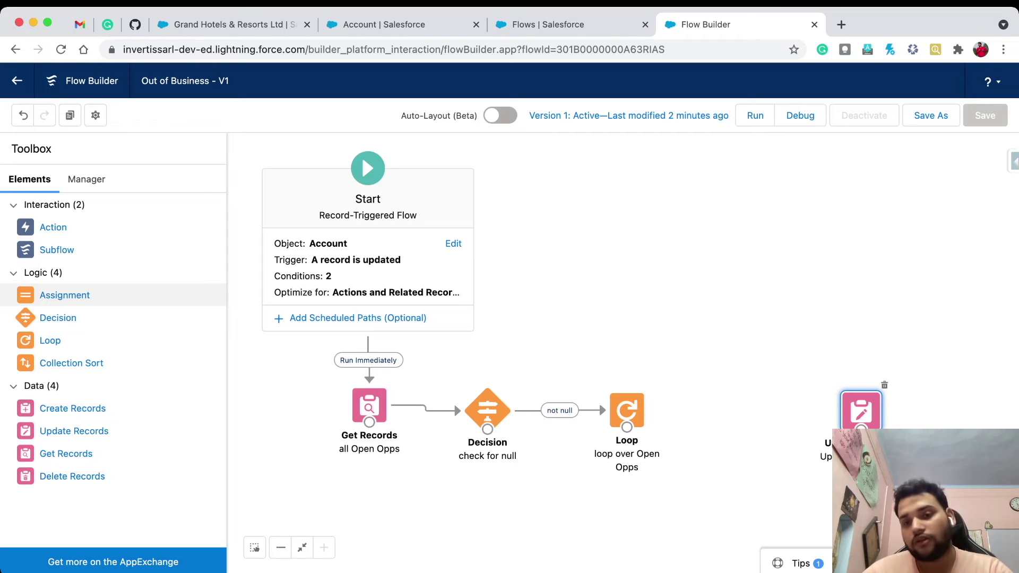
- Add an Assignment element to the flow and label it "alter all open Opps to close"
{"action": "left_click", "coordinate": [65, 295]}
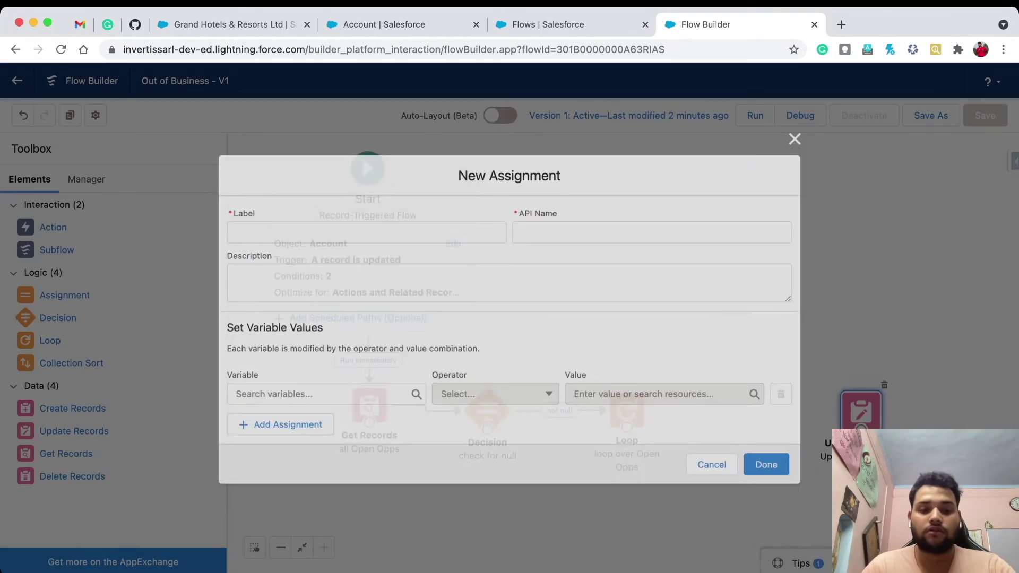
{"action": "type", "text": "a"}
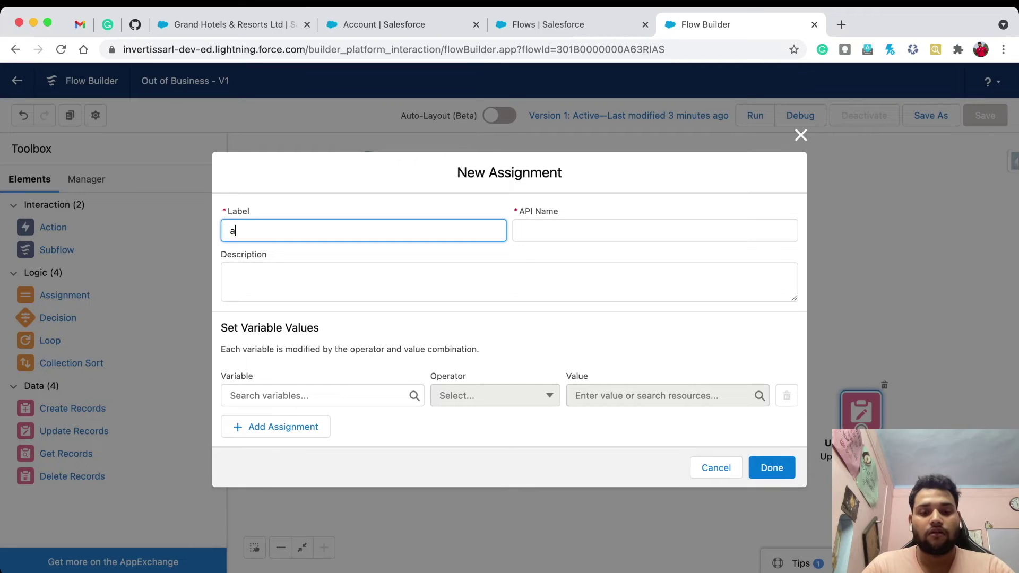
{"action": "key", "text": "BackSpace"}
{"action": "type", "text": "alter al"}
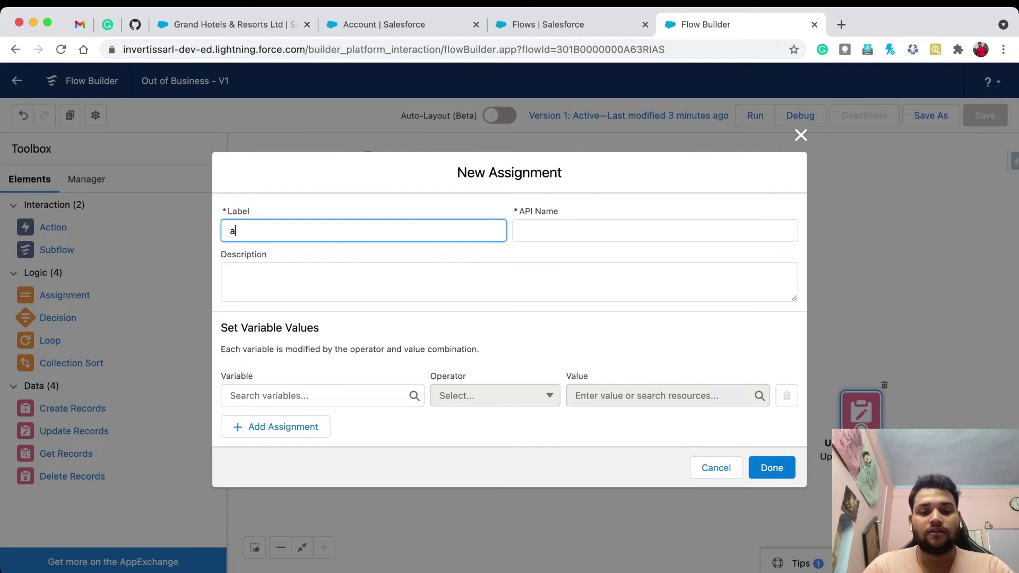
{"action": "type", "text": "l "}
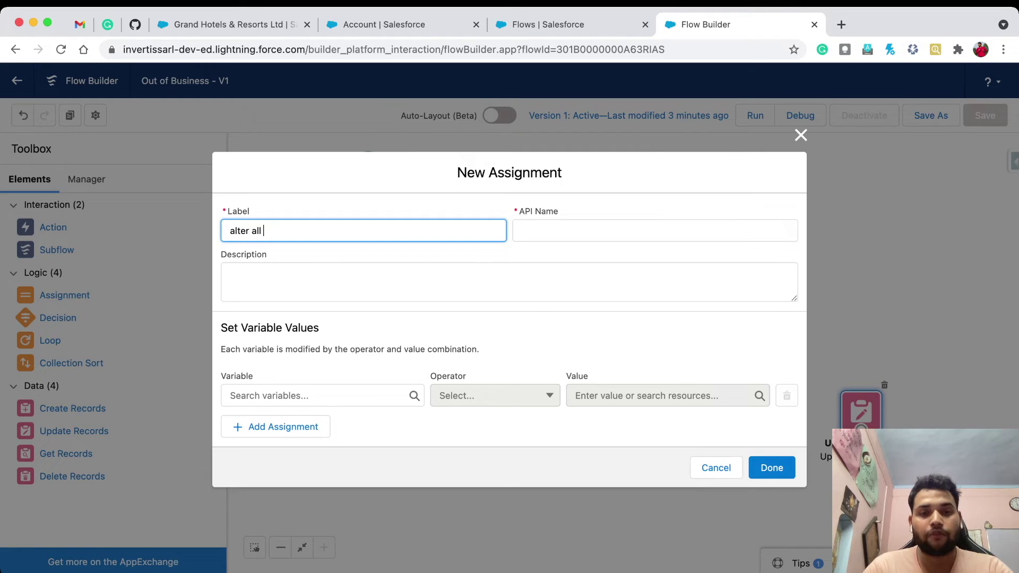
{"action": "type", "text": "open Opp"}
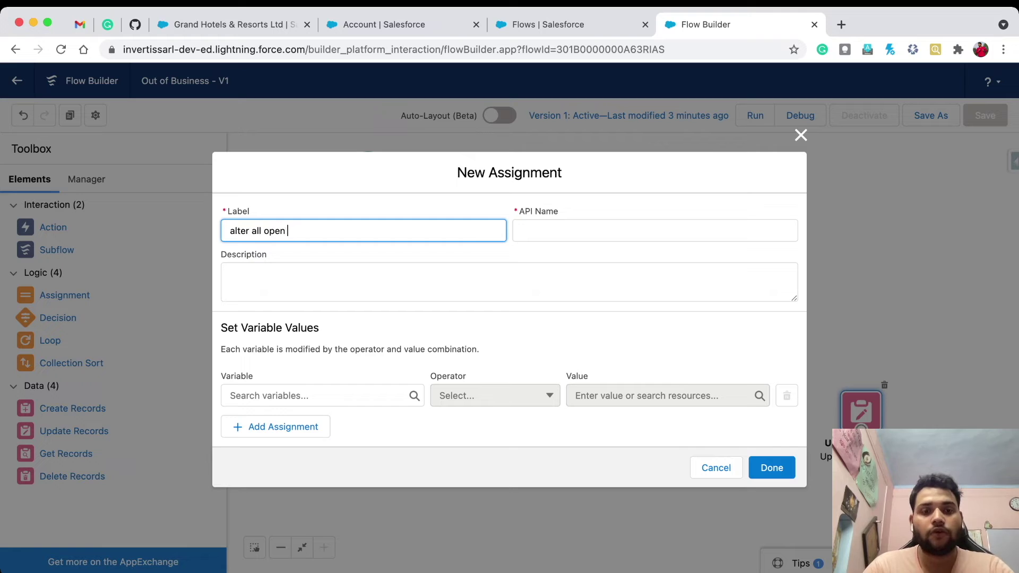
{"action": "type", "text": "s to close"}
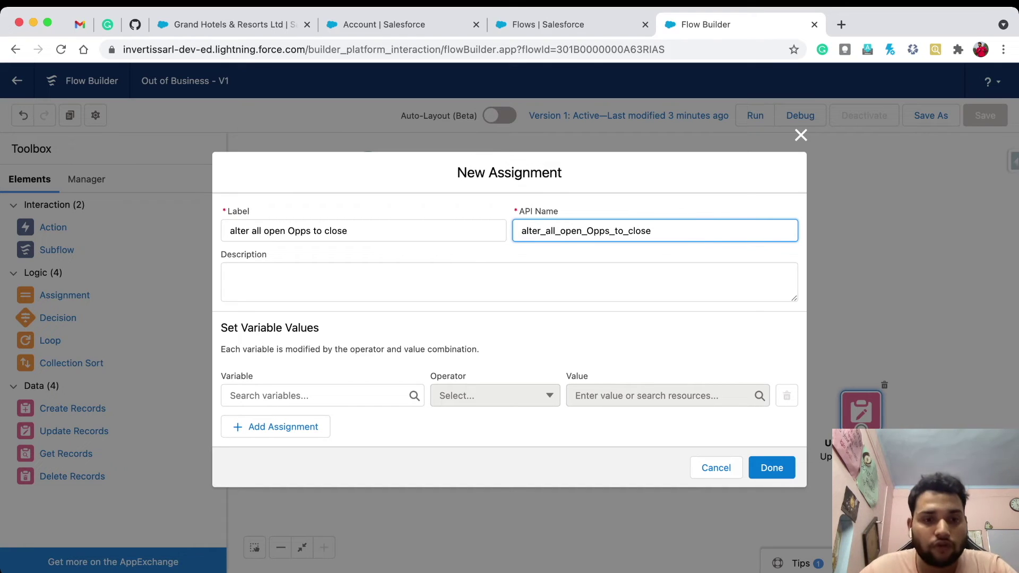
- Assign Closed Lost to the StageName of the current item from loop_over_Open_Opps, using the Equals operator, and finish the assignment
{"action": "left_click", "coordinate": [319, 396]}
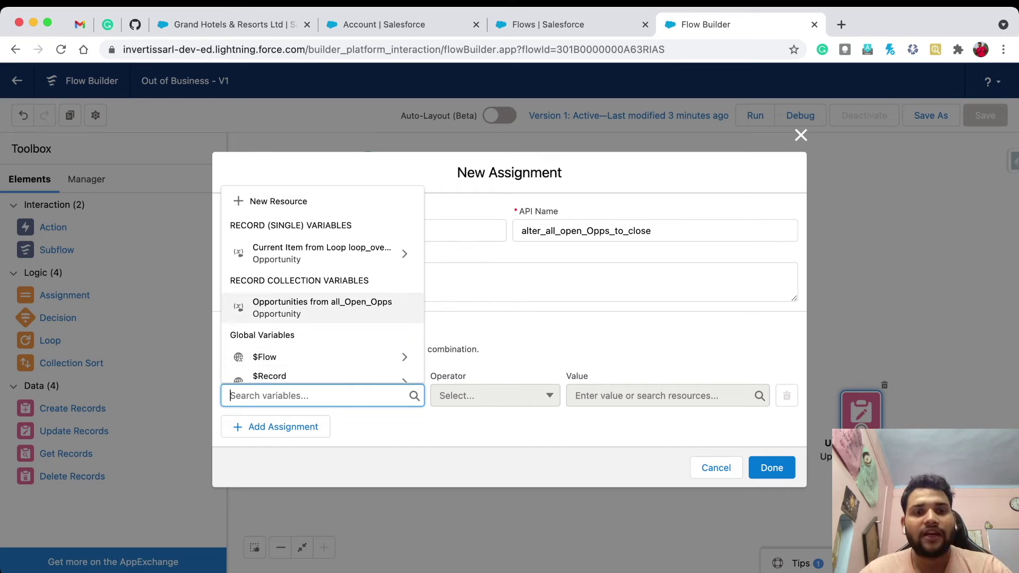
{"action": "left_click", "coordinate": [322, 253]}
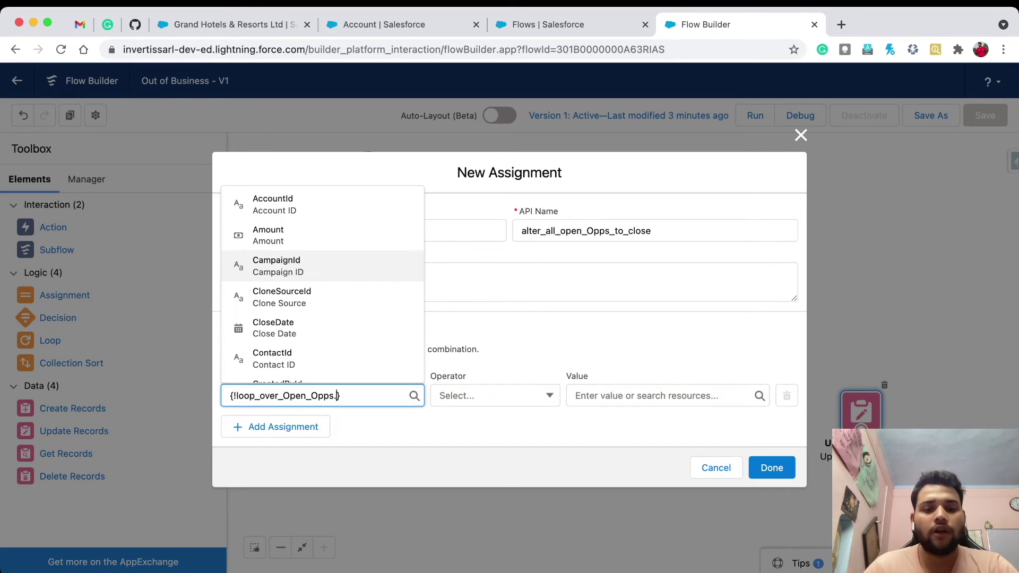
{"action": "type", "text": "stag"}
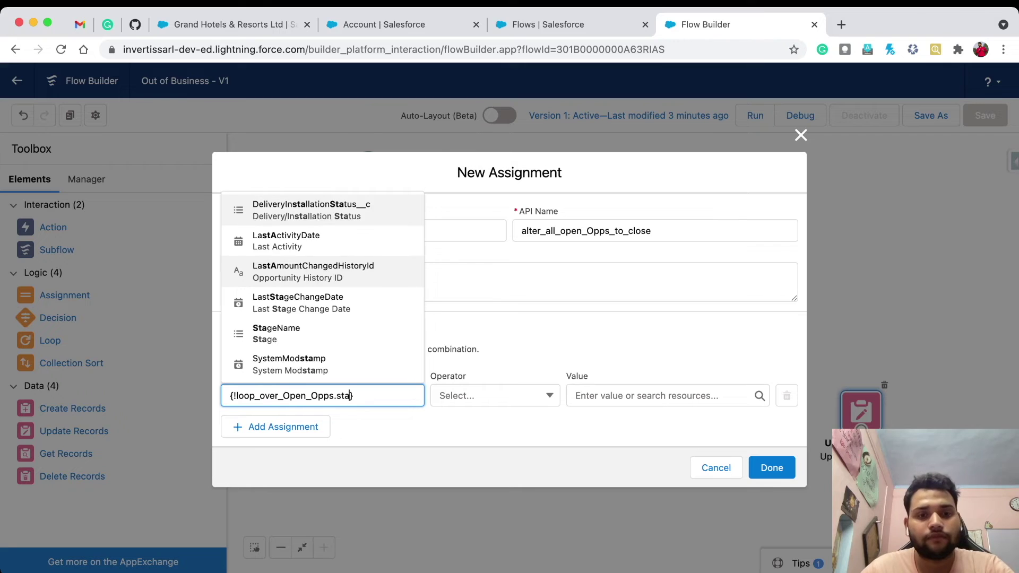
{"action": "key", "text": "Return"}
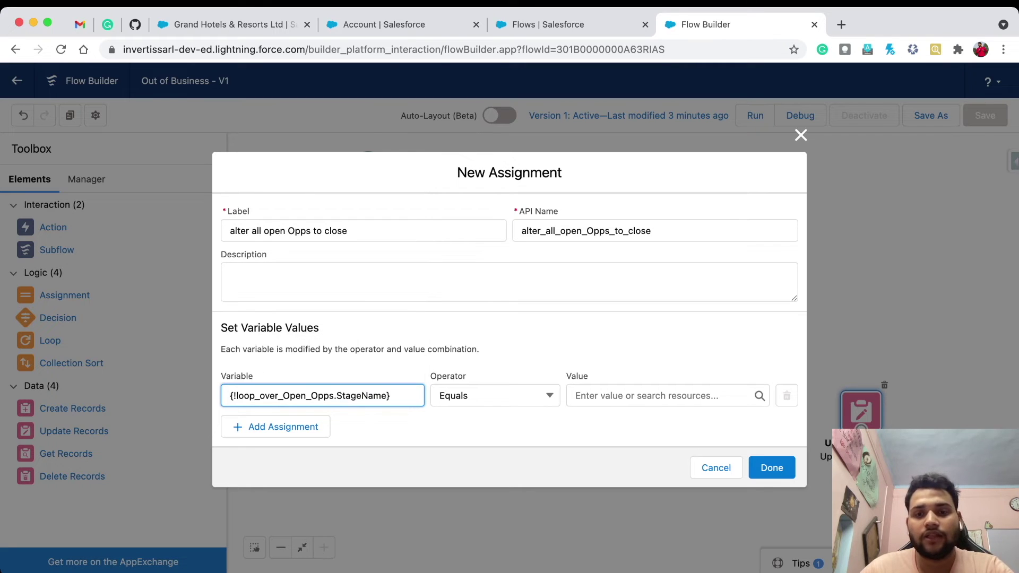
{"action": "left_click", "coordinate": [658, 396]}
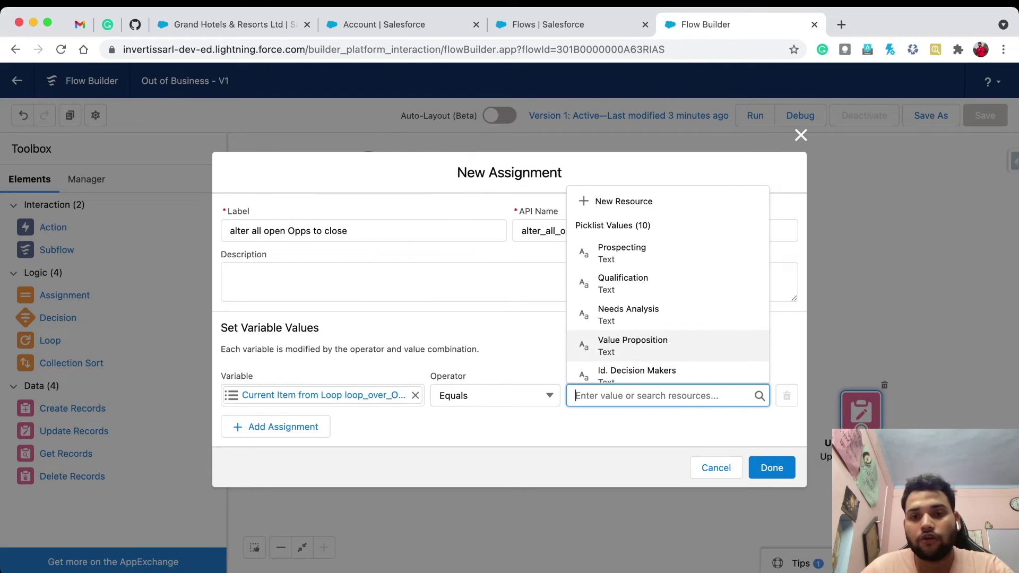
{"action": "type", "text": "clo"}
{"action": "key", "text": "Down"}
{"action": "key", "text": "Return"}
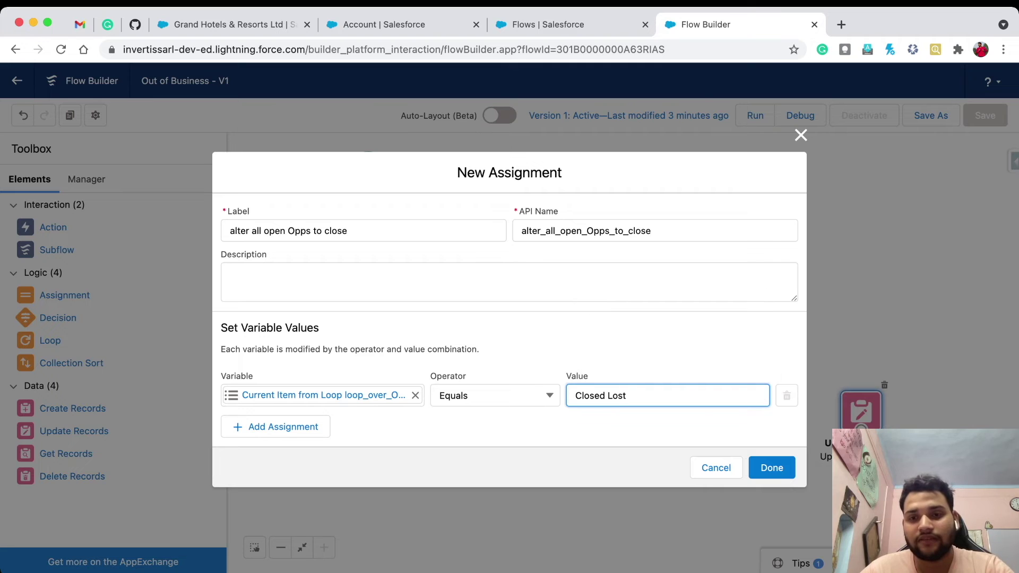
{"action": "left_click", "coordinate": [771, 467]}
- Connect the loop to the "alter all open Opps to close" assignment for each item in the collection, and widen the gap between them
{"action": "left_click_drag", "start_coordinate": [626, 427], "coordinate": [724, 430]}
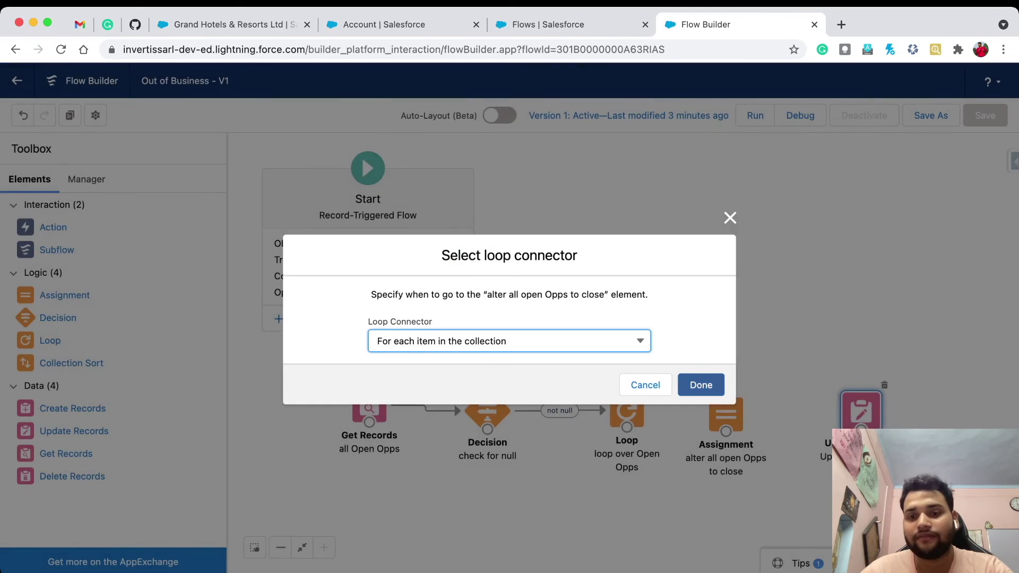
{"action": "left_click", "coordinate": [698, 384]}
{"action": "left_click_drag", "start_coordinate": [726, 413], "coordinate": [754, 410]}
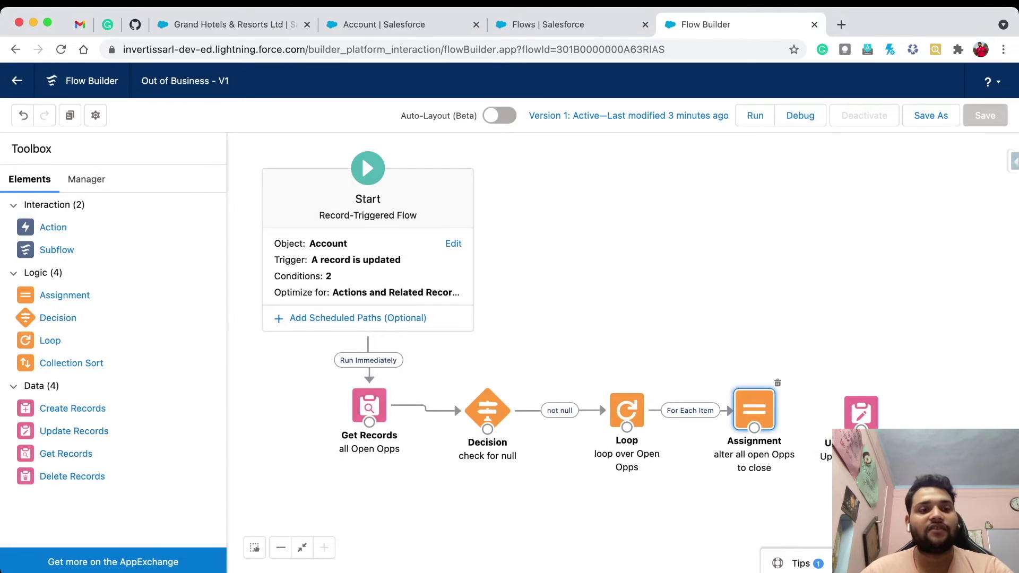
- Start a new flow resource of type Variable with the API name allClosedOpps
{"action": "left_click", "coordinate": [85, 179]}
{"action": "left_click", "coordinate": [51, 244]}
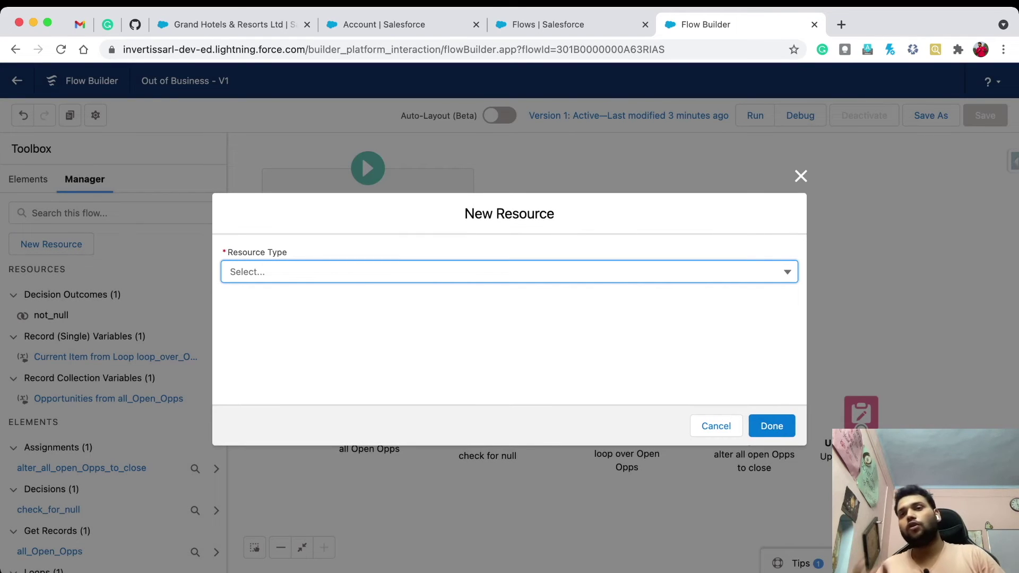
{"action": "key", "text": "Down"}
{"action": "key", "text": "Down"}
{"action": "key", "text": "Up"}
{"action": "key", "text": "Return"}
{"action": "key", "text": "Tab"}
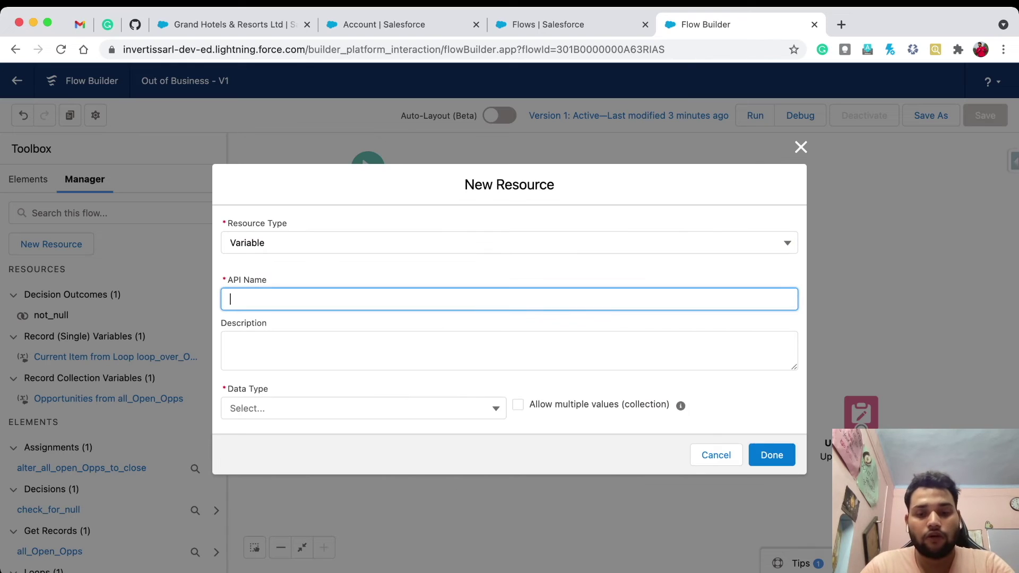
{"action": "type", "text": "all"}
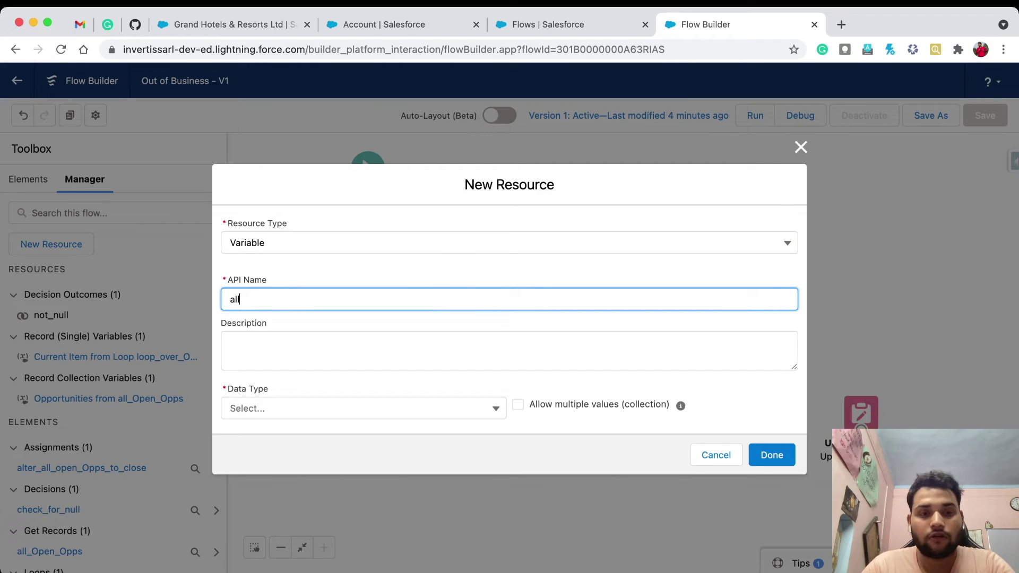
{"action": "type", "text": "ClosedO"}
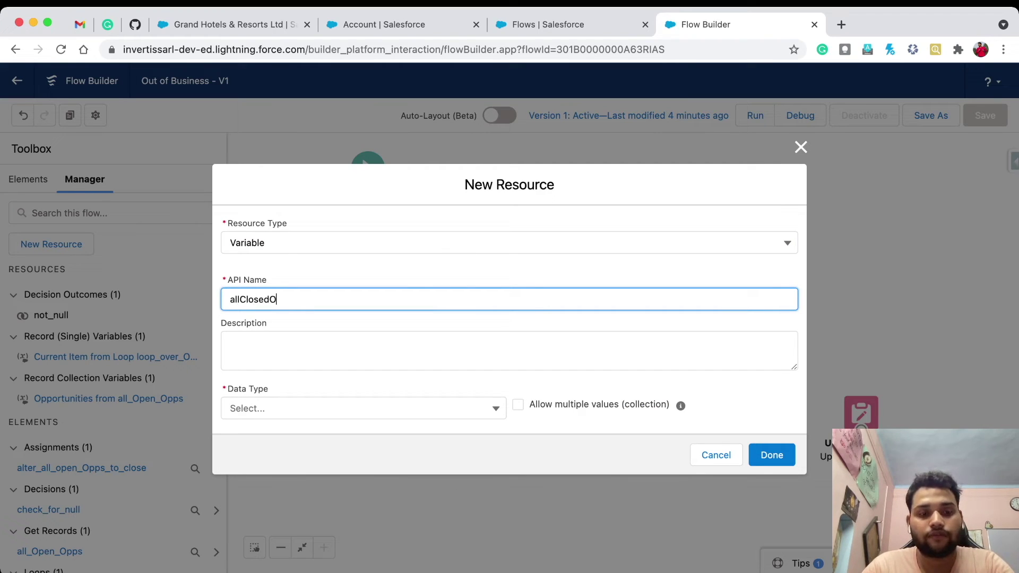
{"action": "type", "text": "ff"}
{"action": "key", "text": "BackSpace"}
{"action": "key", "text": "BackSpace"}
{"action": "type", "text": "pps"}
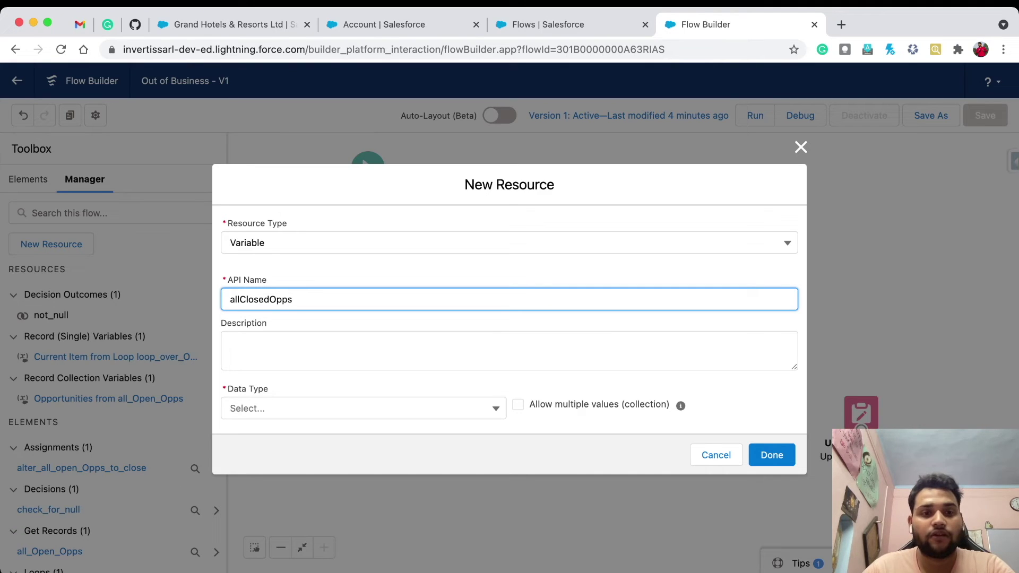
- Make the variable a Record collection allowing multiple values for the Opportunity object, and finish the resource
{"action": "left_click", "coordinate": [364, 408]}
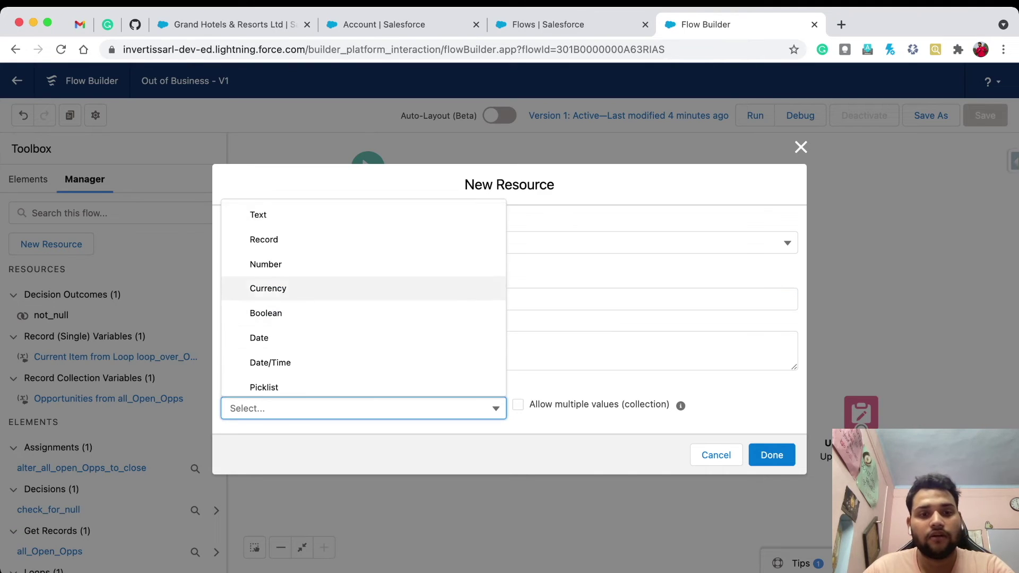
{"action": "left_click", "coordinate": [364, 239]}
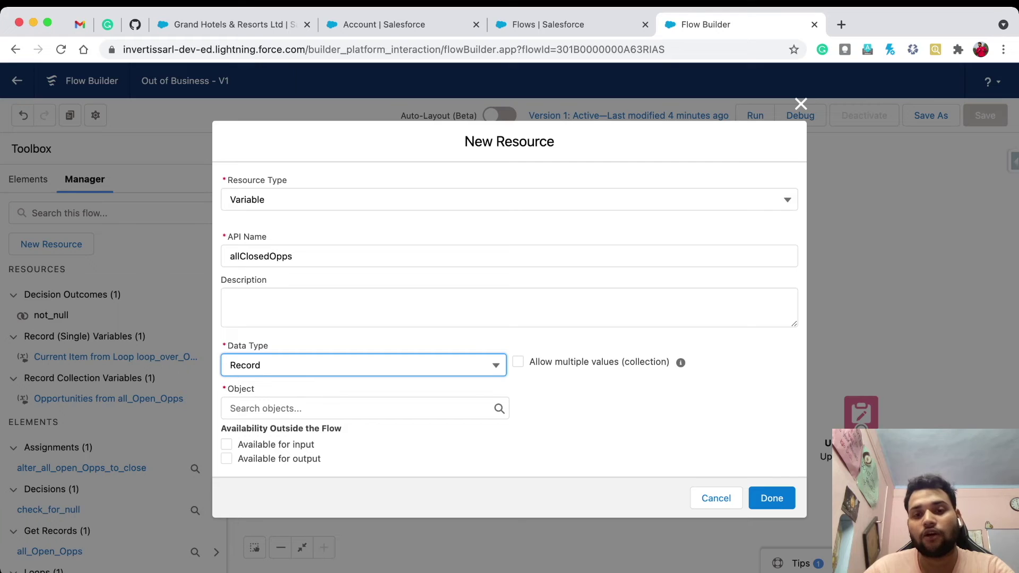
{"action": "left_click", "coordinate": [518, 362]}
{"action": "left_click", "coordinate": [365, 408]}
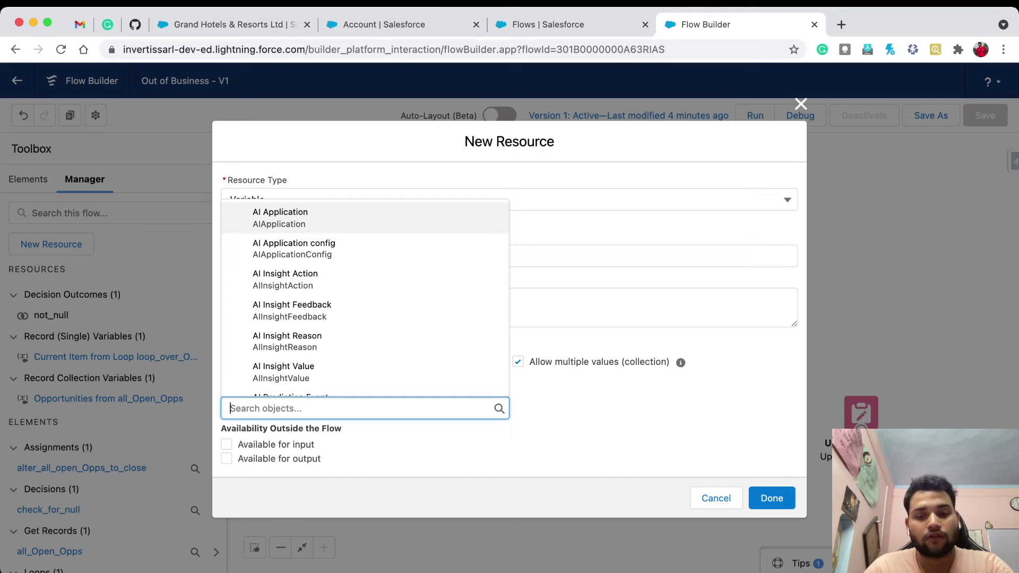
{"action": "type", "text": "opp"}
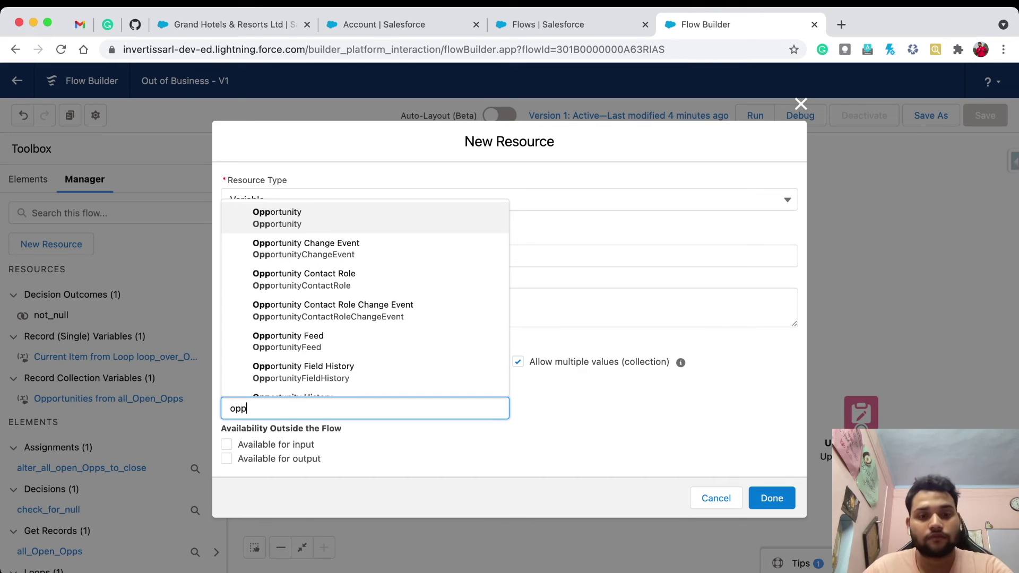
{"action": "key", "text": "Return"}
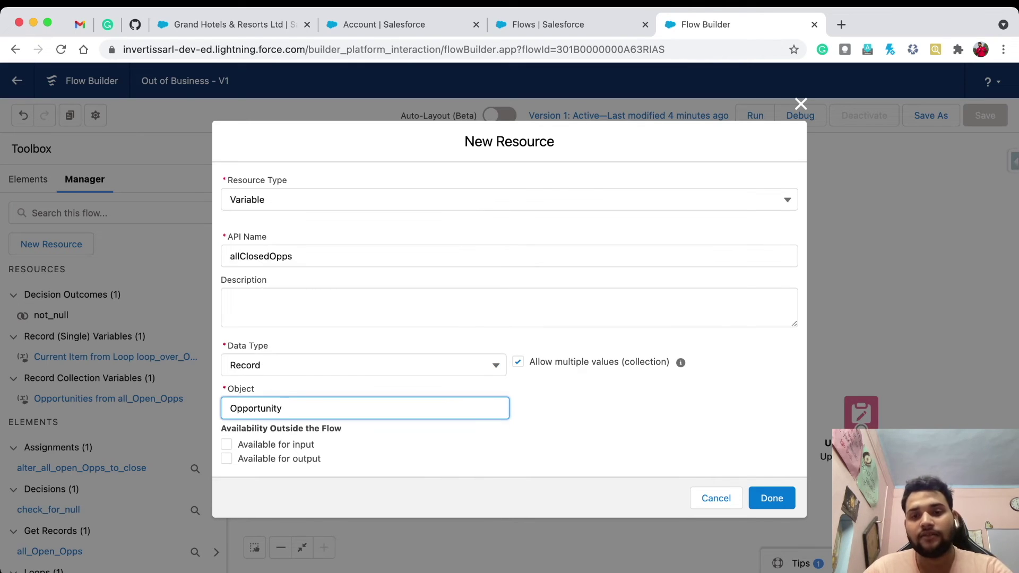
{"action": "left_click", "coordinate": [771, 498]}
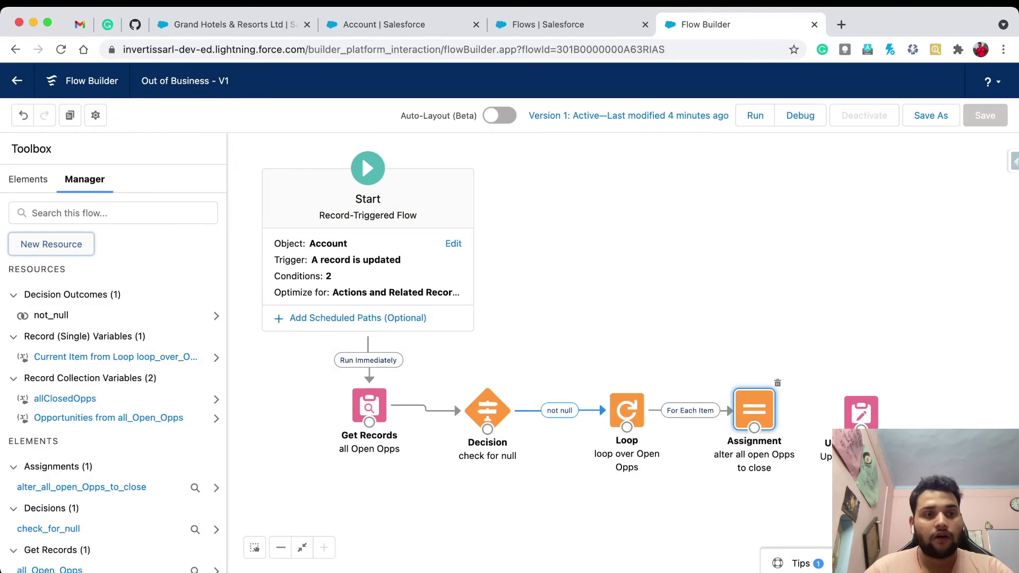
- Add another Assignment element and label it "collect Closed Opps", with the API name collect_Closed_Opps
{"action": "left_click", "coordinate": [28, 178]}
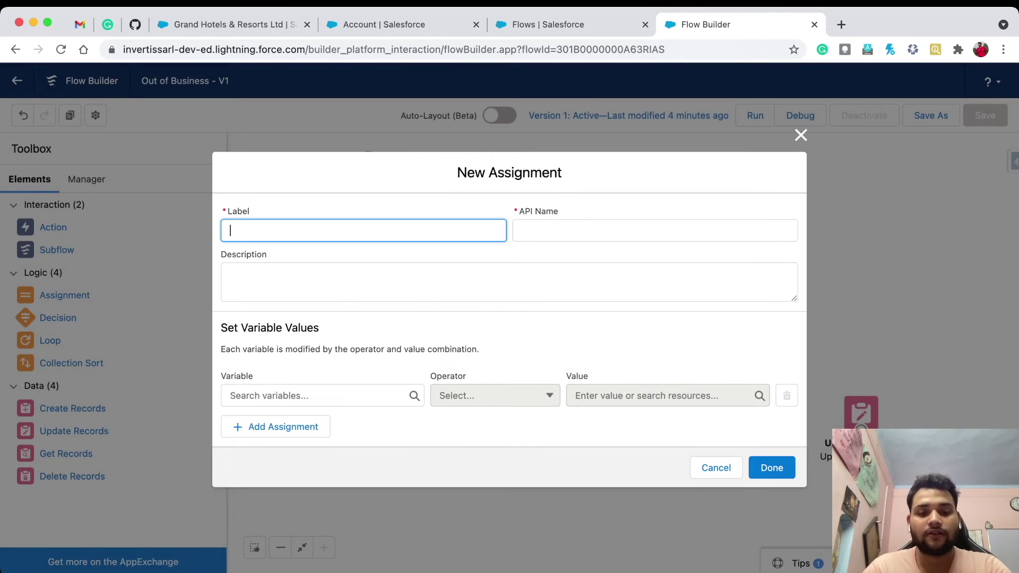
{"action": "type", "text": "collect "}
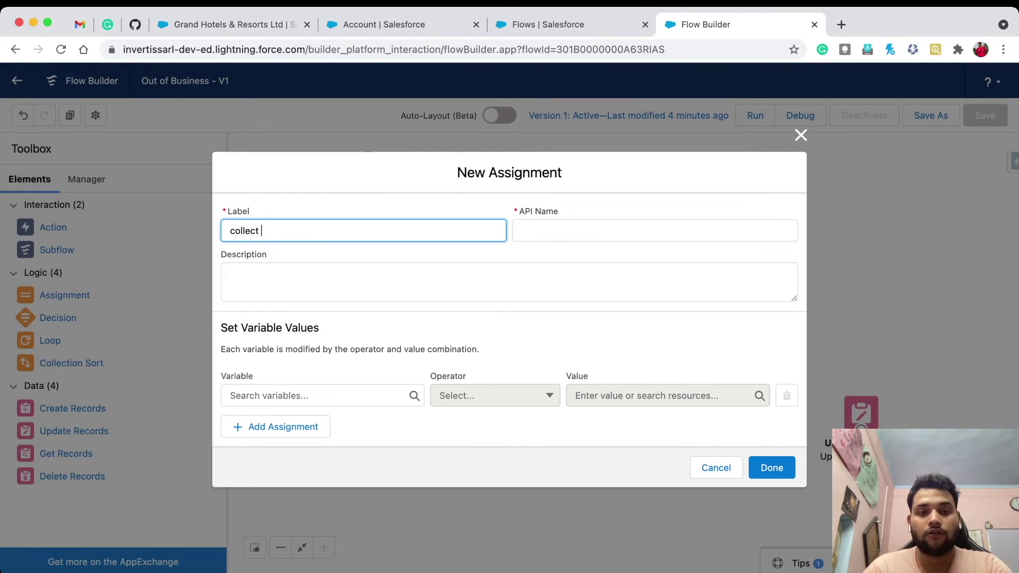
{"action": "type", "text": "Closed Opps"}
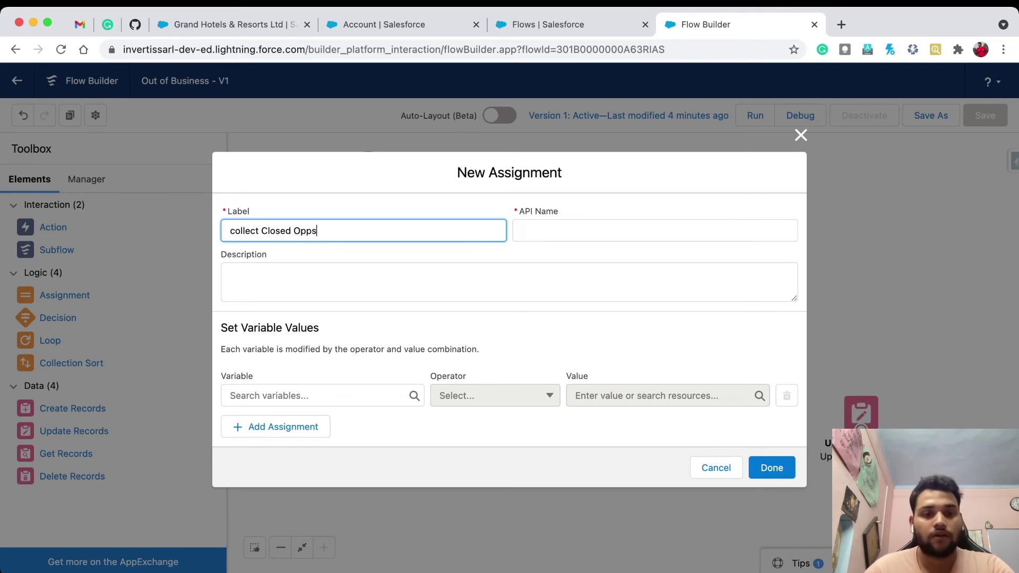
{"action": "left_click", "coordinate": [562, 230]}
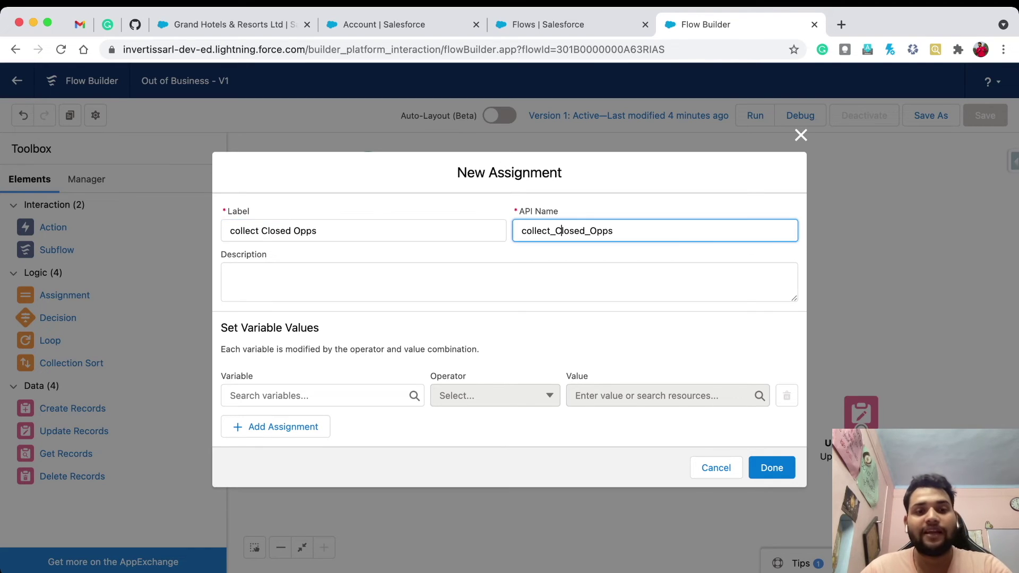
- Set the assignment to add the current item from loop_over_Open_Opps to allClosedOpps, finish it, and return to the list of flow elements
{"action": "left_click", "coordinate": [318, 396]}
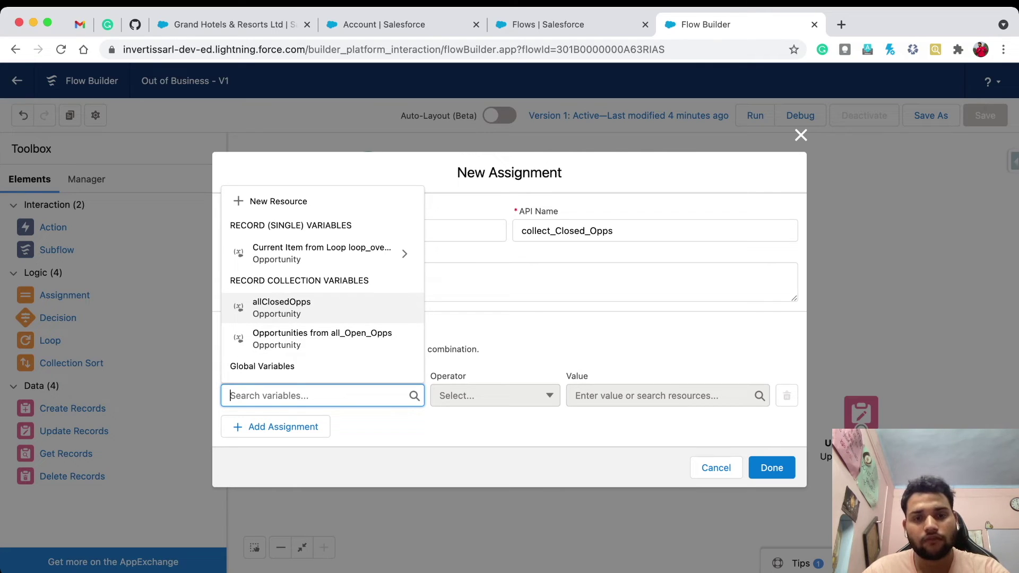
{"action": "left_click", "coordinate": [281, 307]}
{"action": "left_click", "coordinate": [495, 396]}
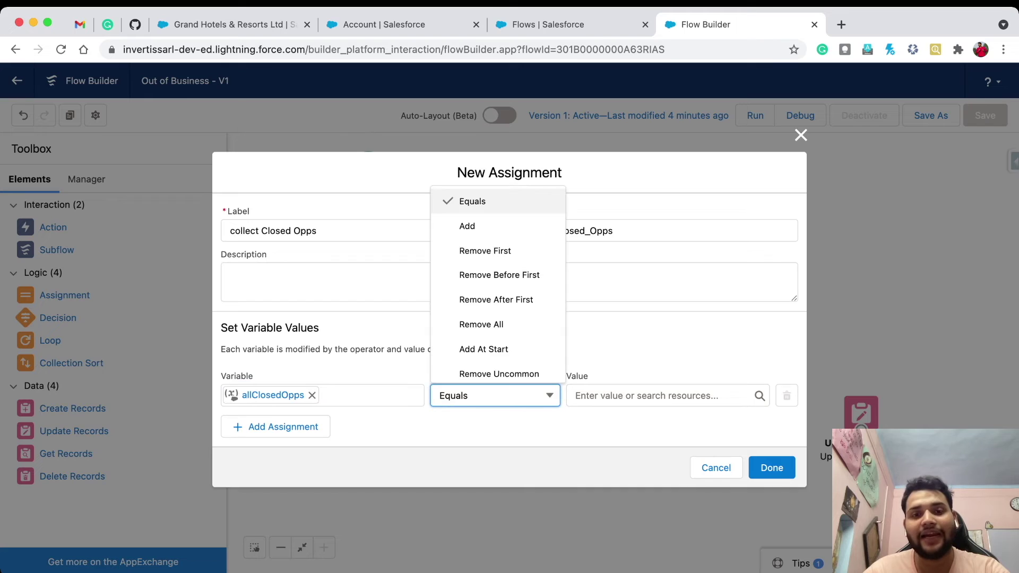
{"action": "left_click", "coordinate": [467, 226]}
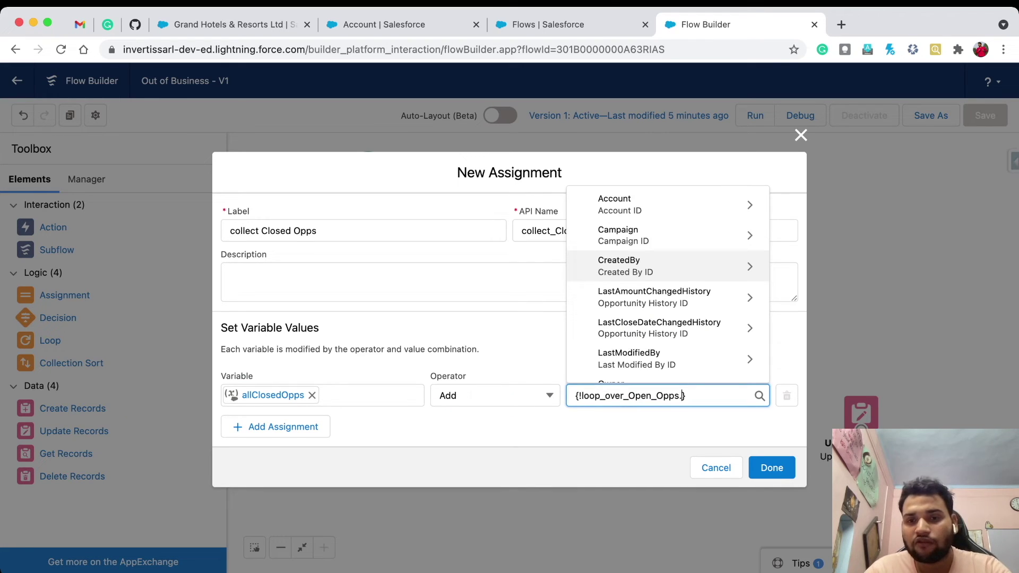
{"action": "key", "text": "BackSpace"}
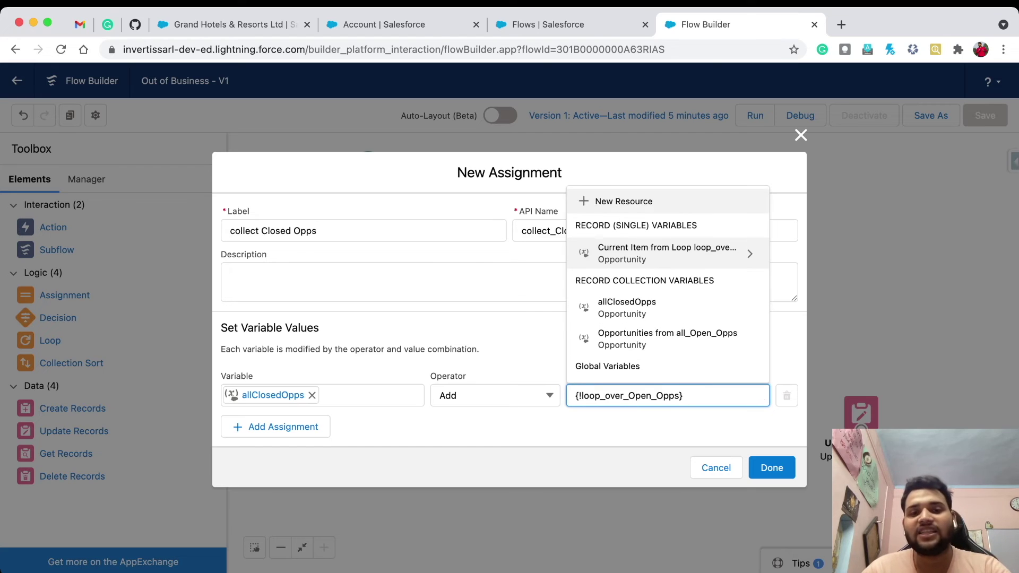
{"action": "left_click", "coordinate": [562, 427]}
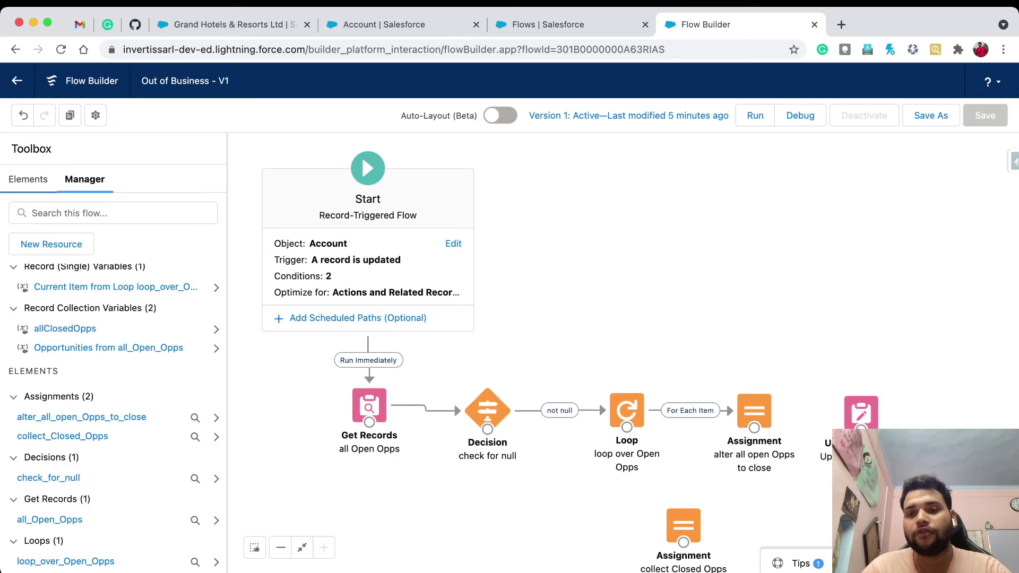
{"action": "left_click", "coordinate": [30, 180]}
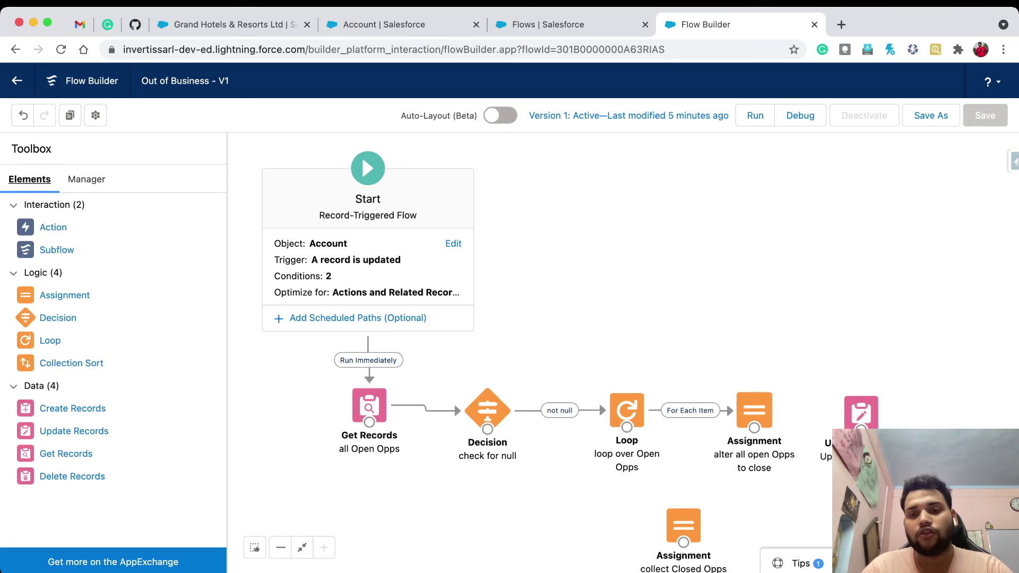
- Connect collect Closed Opps between the alter assignment and the loop, and place Update Open Opps above the loop as its After Last Item path
{"action": "left_click_drag", "start_coordinate": [754, 428], "coordinate": [627, 409]}
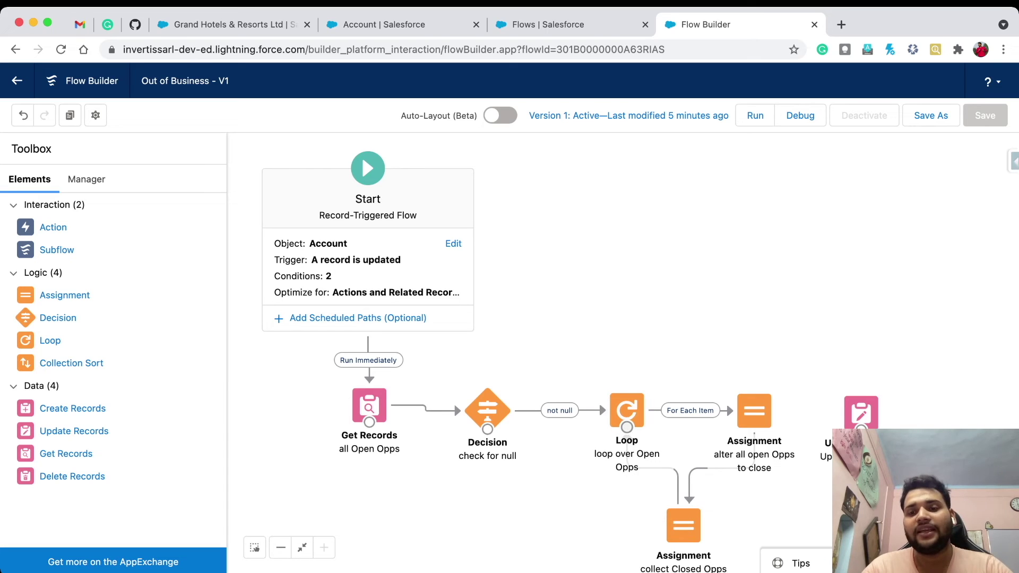
{"action": "left_click_drag", "start_coordinate": [861, 413], "coordinate": [911, 408]}
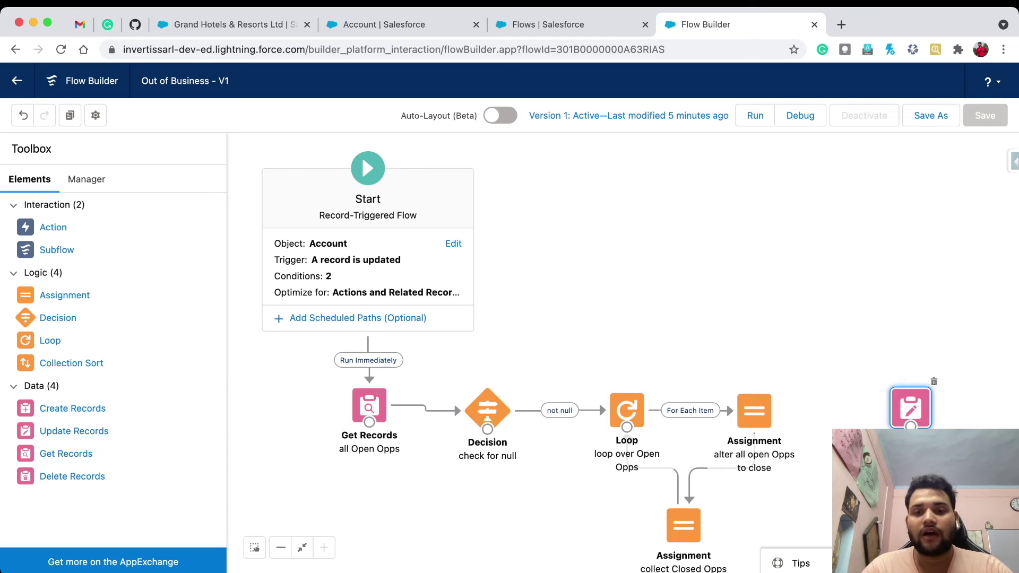
{"action": "left_click_drag", "start_coordinate": [911, 408], "coordinate": [630, 244]}
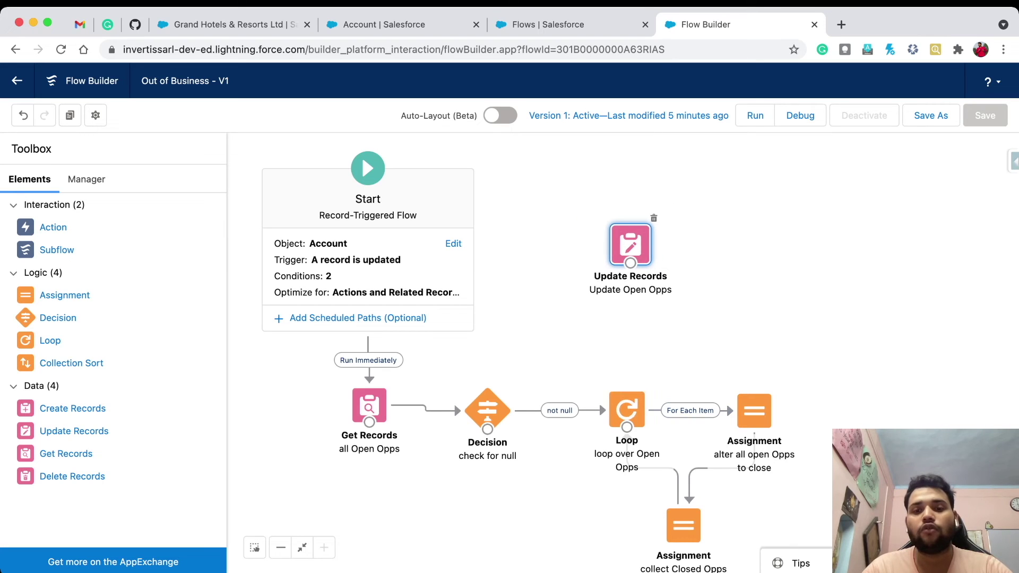
{"action": "left_click_drag", "start_coordinate": [627, 427], "coordinate": [630, 254]}
- Change the Update Open Opps element to update the allClosedOpps record collection, and finish the element
{"action": "double_click", "coordinate": [631, 246]}
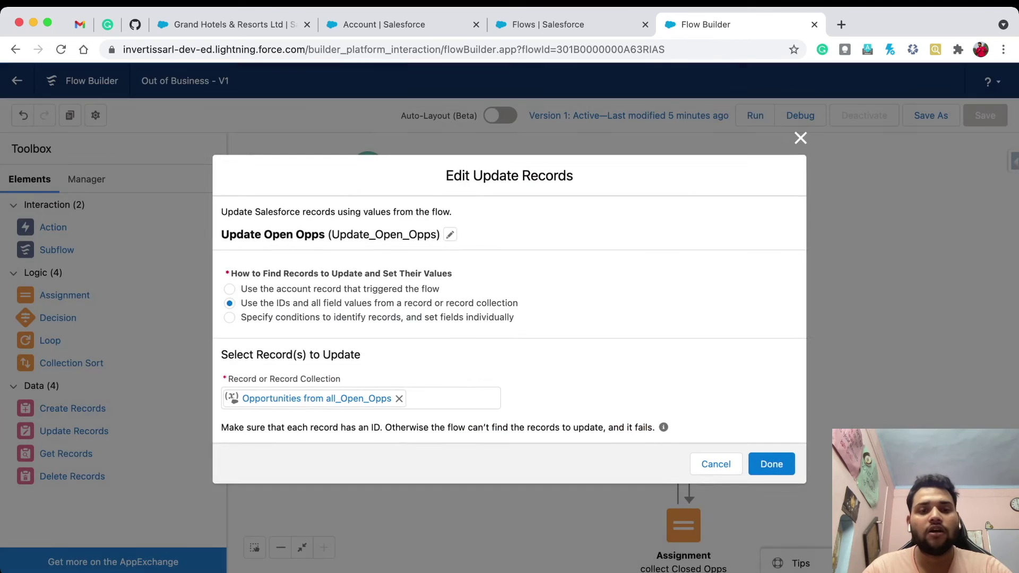
{"action": "left_click", "coordinate": [400, 399]}
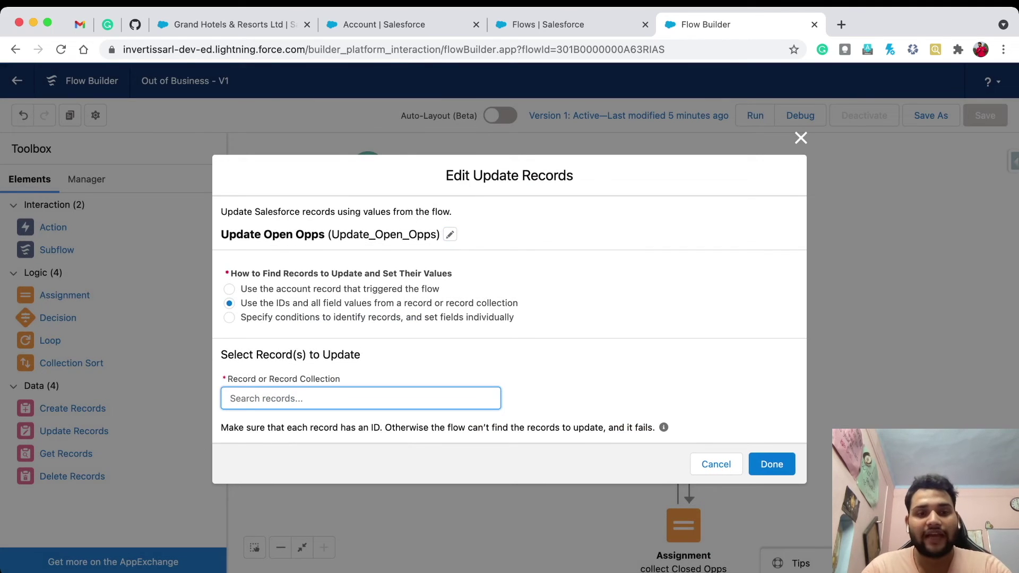
{"action": "type", "text": "all"}
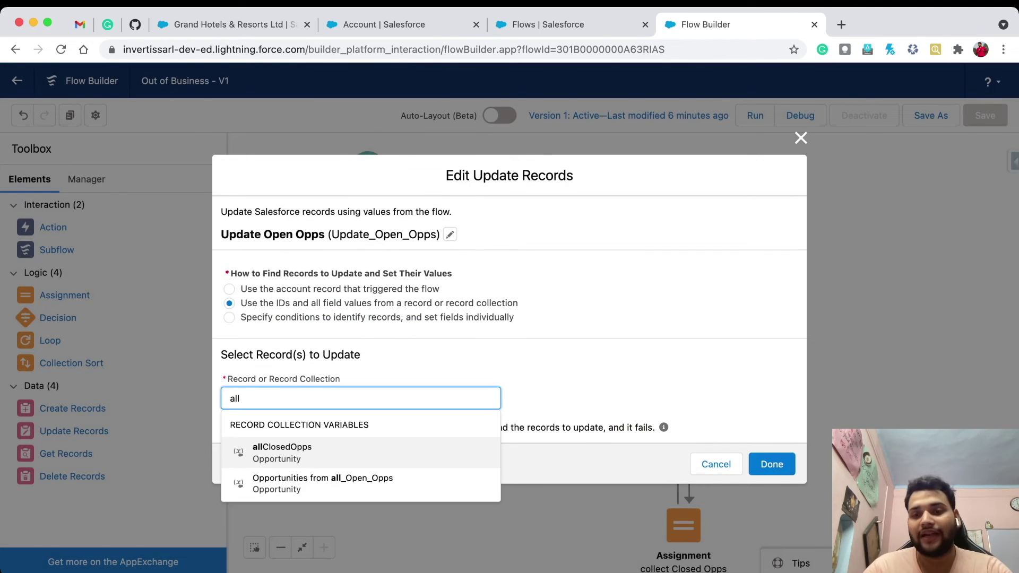
{"action": "key", "text": "Return"}
{"action": "left_click", "coordinate": [771, 464]}
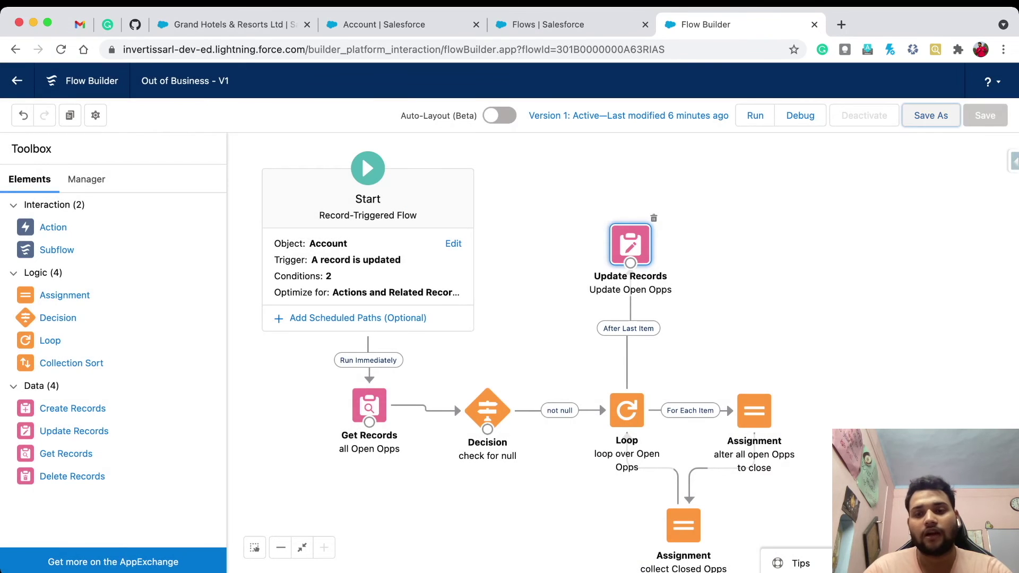
- Save the Out of Business flow as a new version and activate that version
{"action": "left_click", "coordinate": [931, 115]}
{"action": "left_click", "coordinate": [772, 435]}
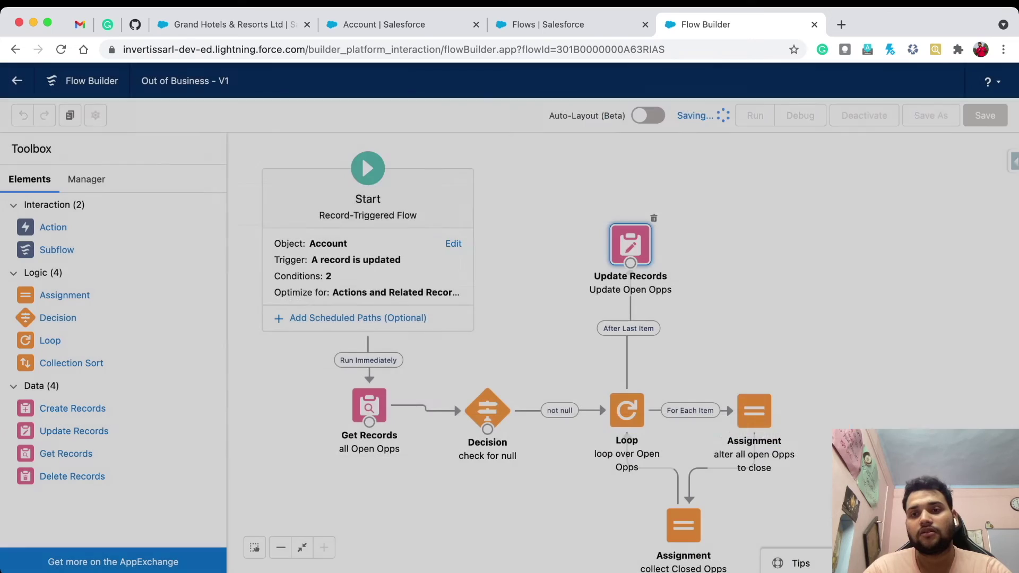
{"action": "left_click", "coordinate": [864, 115]}
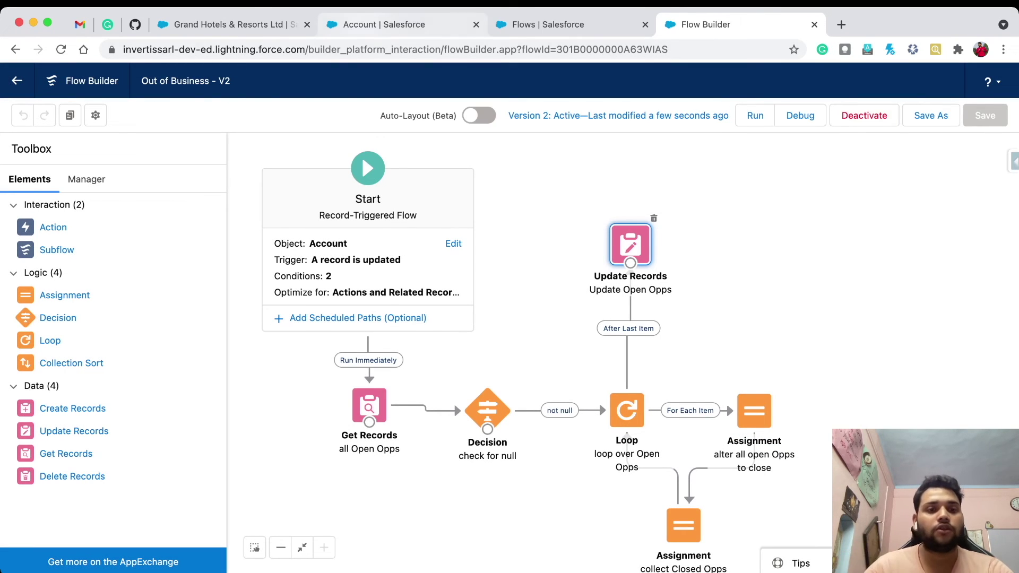
- Reload the Grand Hotels & Resorts Ltd account, save it with Out of Business cleared, and check the stages of its related opportunities
{"action": "left_click", "coordinate": [392, 24]}
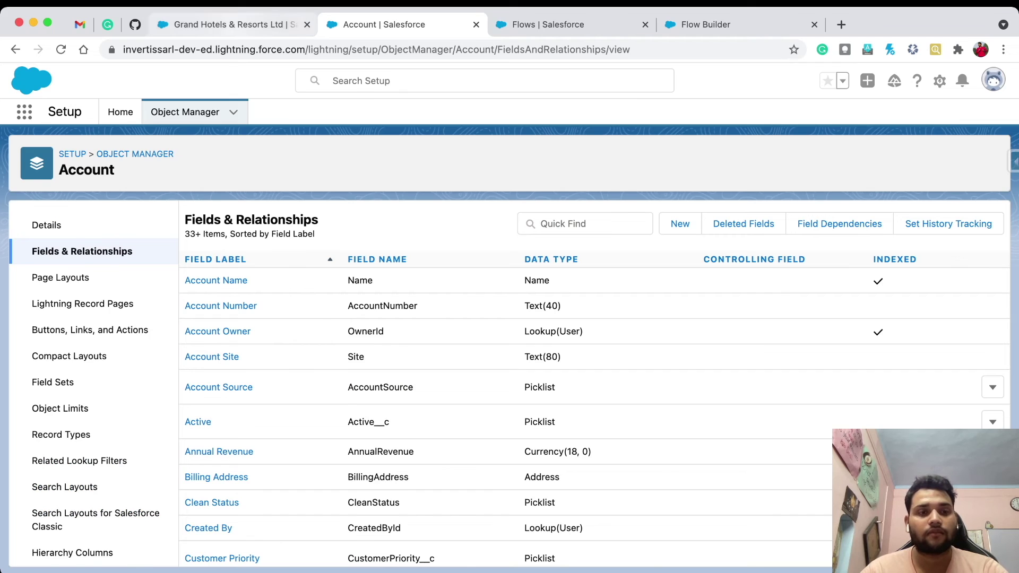
{"action": "left_click", "coordinate": [233, 24]}
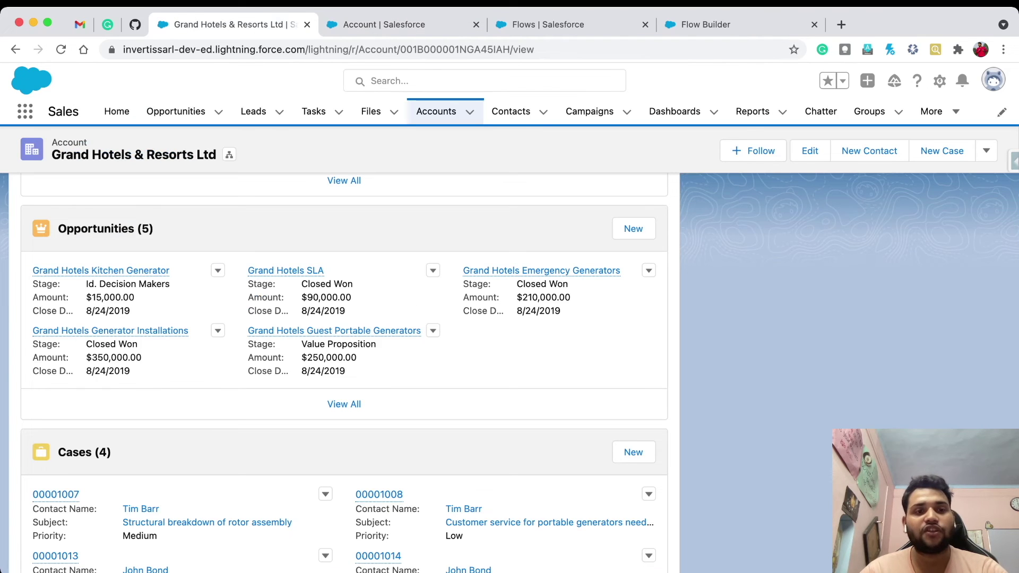
{"action": "left_click", "coordinate": [61, 50]}
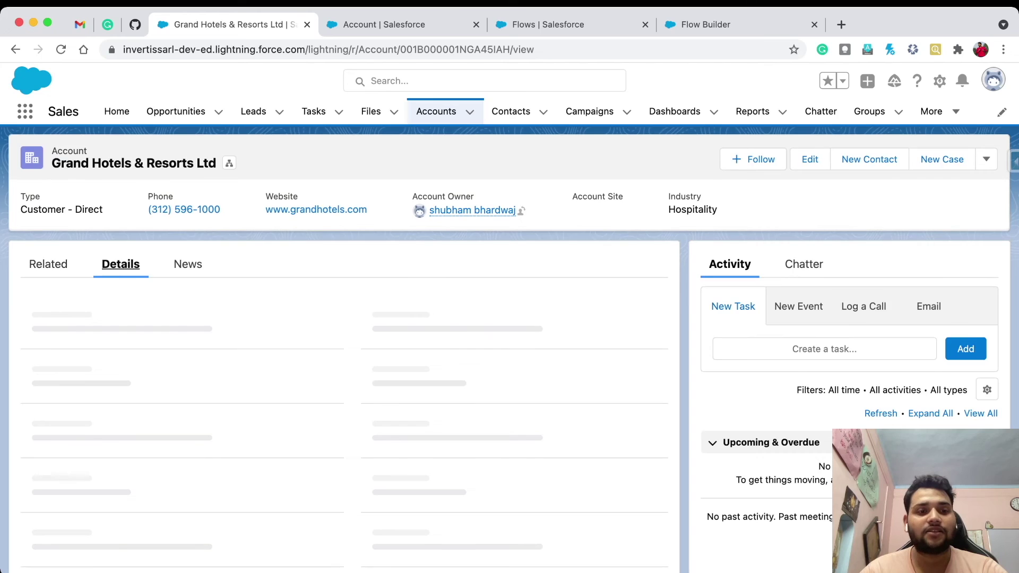
{"action": "scroll", "coordinate": [326, 371], "scroll_direction": "down", "scroll_amount": 3}
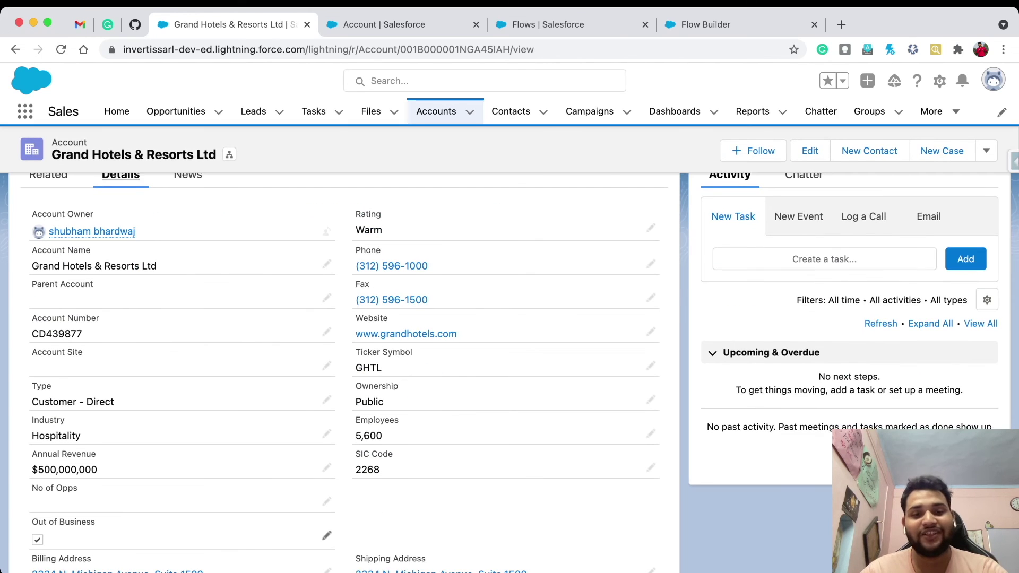
{"action": "left_click", "coordinate": [326, 535]}
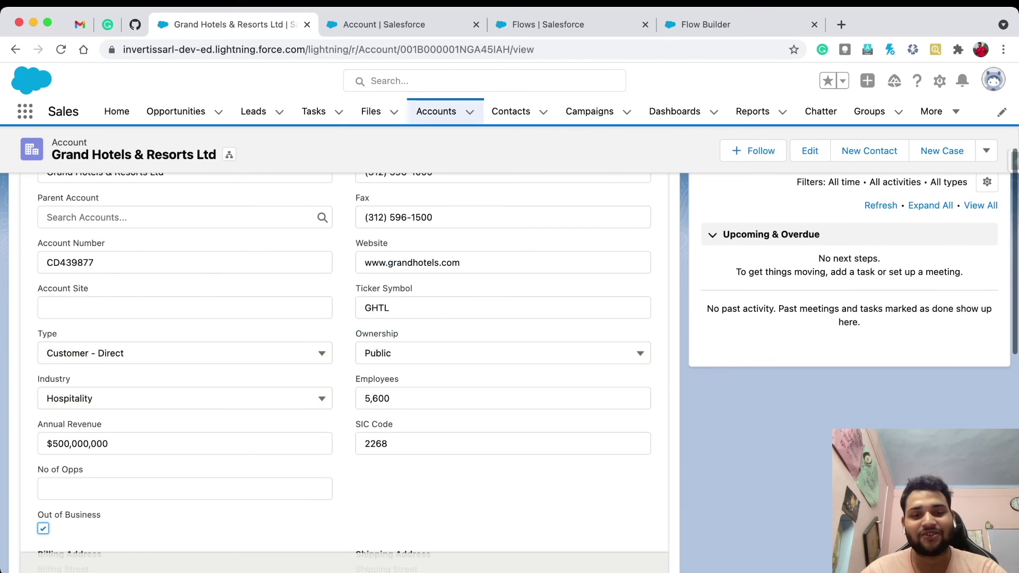
{"action": "left_click", "coordinate": [372, 553]}
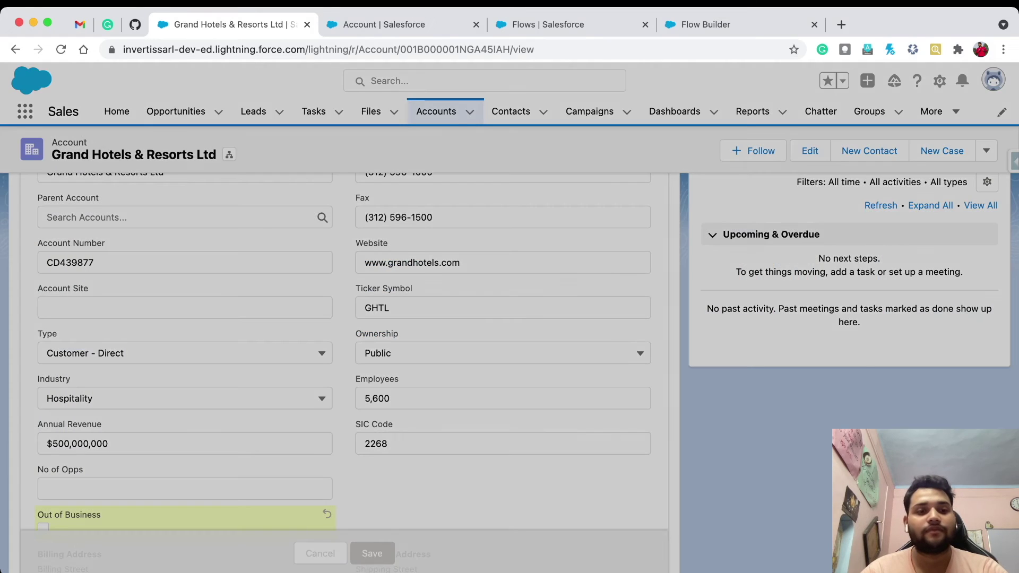
{"action": "scroll", "coordinate": [340, 371], "scroll_direction": "up", "scroll_amount": 4}
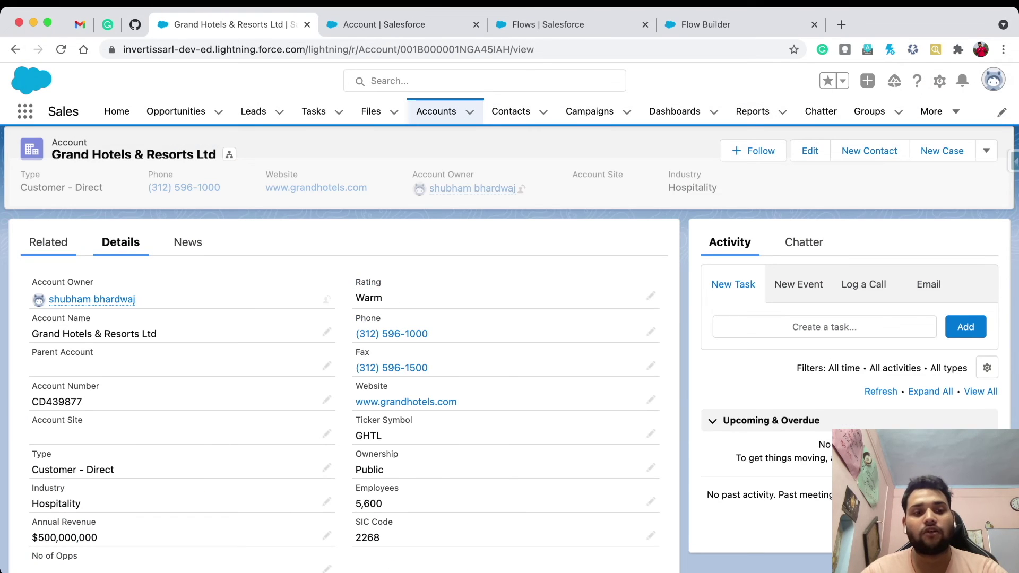
{"action": "left_click", "coordinate": [49, 243]}
{"action": "scroll", "coordinate": [339, 371], "scroll_direction": "down", "scroll_amount": 6}
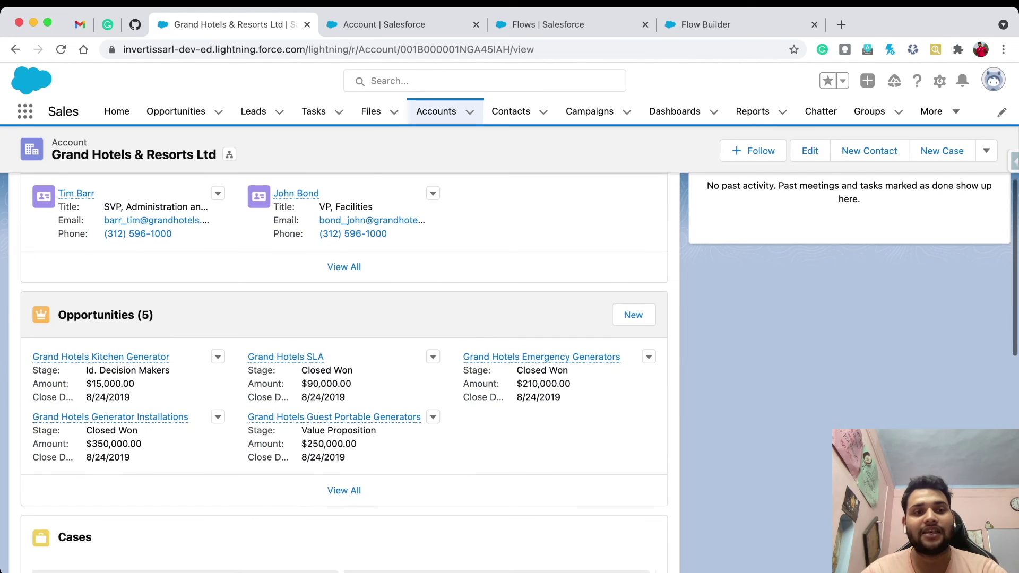
{"action": "key", "text": "super+r"}
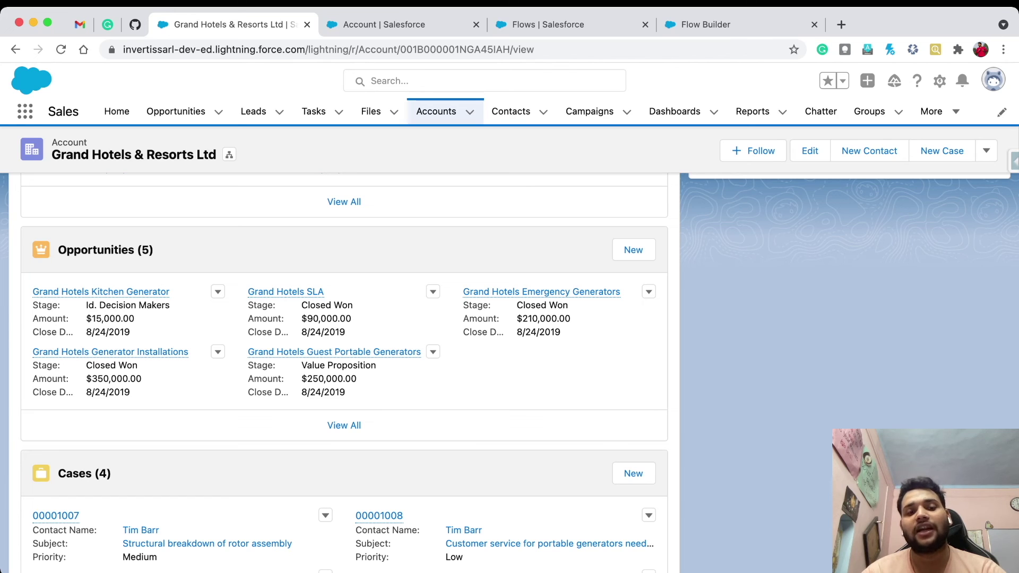
- Enable Out of Business on the Grand Hotels & Resorts Ltd account, save it, and check the stages of its related opportunities
{"action": "scroll", "coordinate": [344, 344], "scroll_direction": "up", "scroll_amount": 7}
{"action": "scroll", "coordinate": [344, 344], "scroll_direction": "up", "scroll_amount": 1}
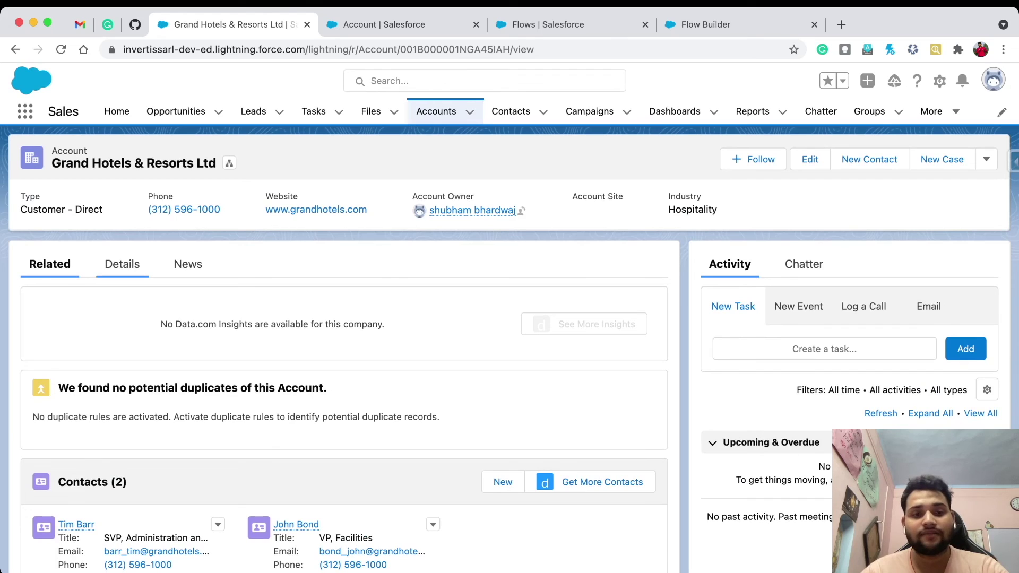
{"action": "left_click", "coordinate": [121, 265]}
{"action": "scroll", "coordinate": [343, 372], "scroll_direction": "down", "scroll_amount": 5}
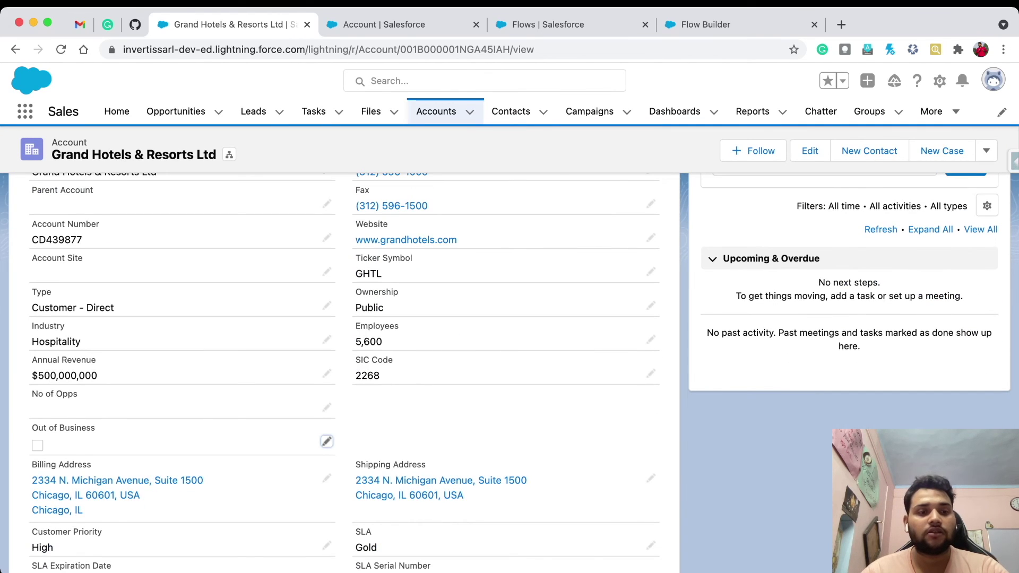
{"action": "left_click", "coordinate": [326, 441]}
{"action": "left_click", "coordinate": [43, 450]}
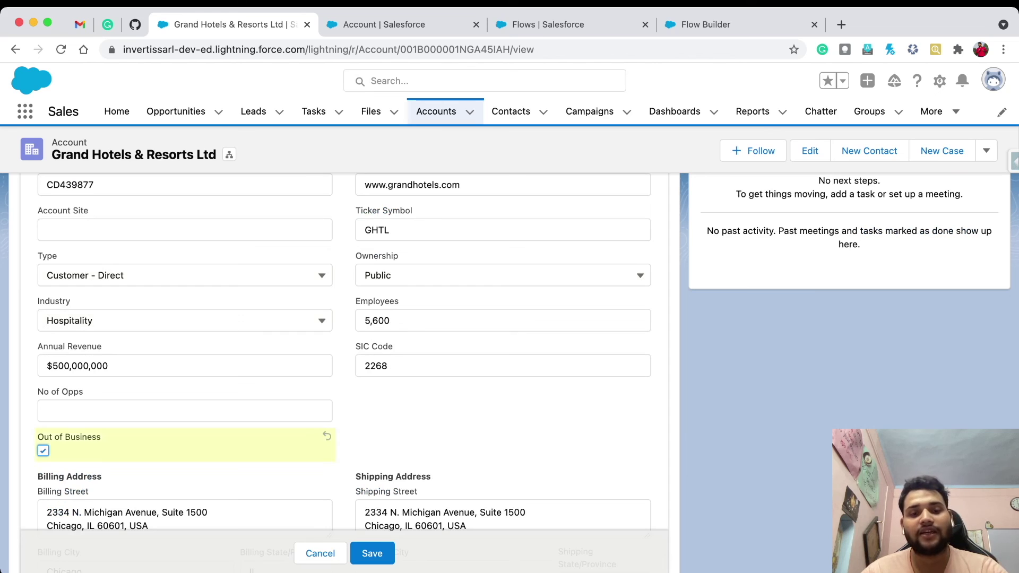
{"action": "left_click", "coordinate": [372, 553]}
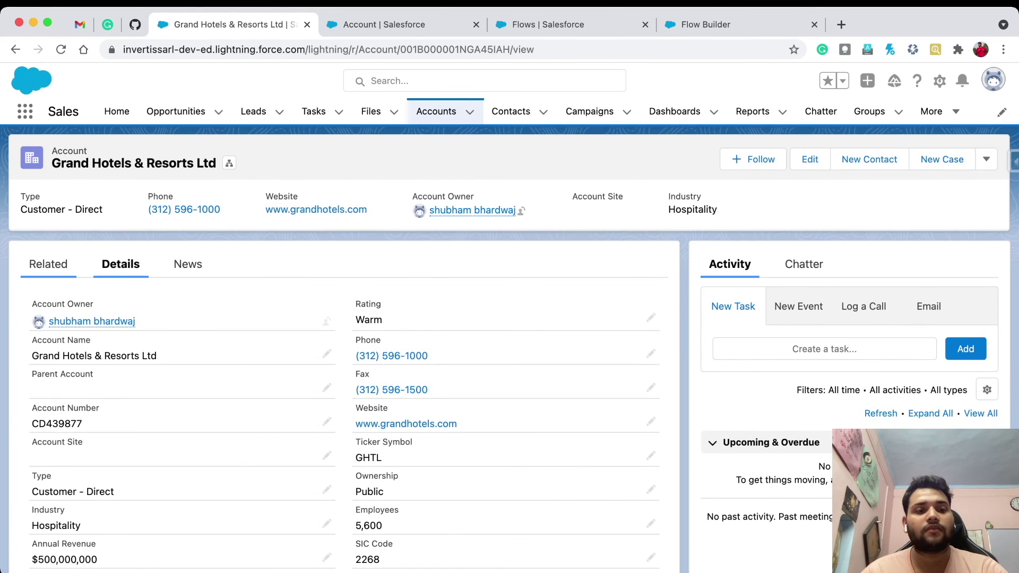
{"action": "scroll", "coordinate": [344, 371], "scroll_direction": "down", "scroll_amount": 5}
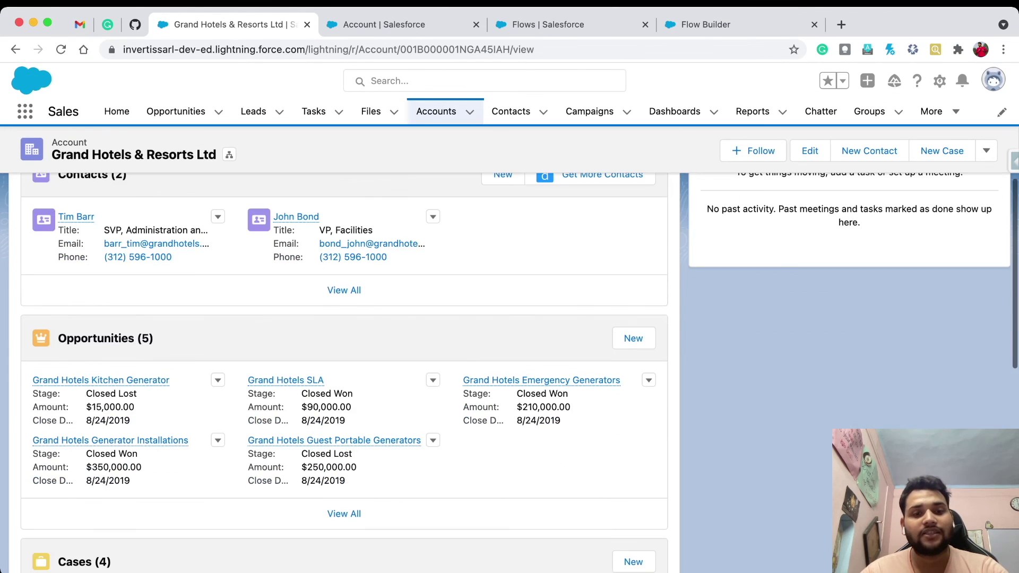